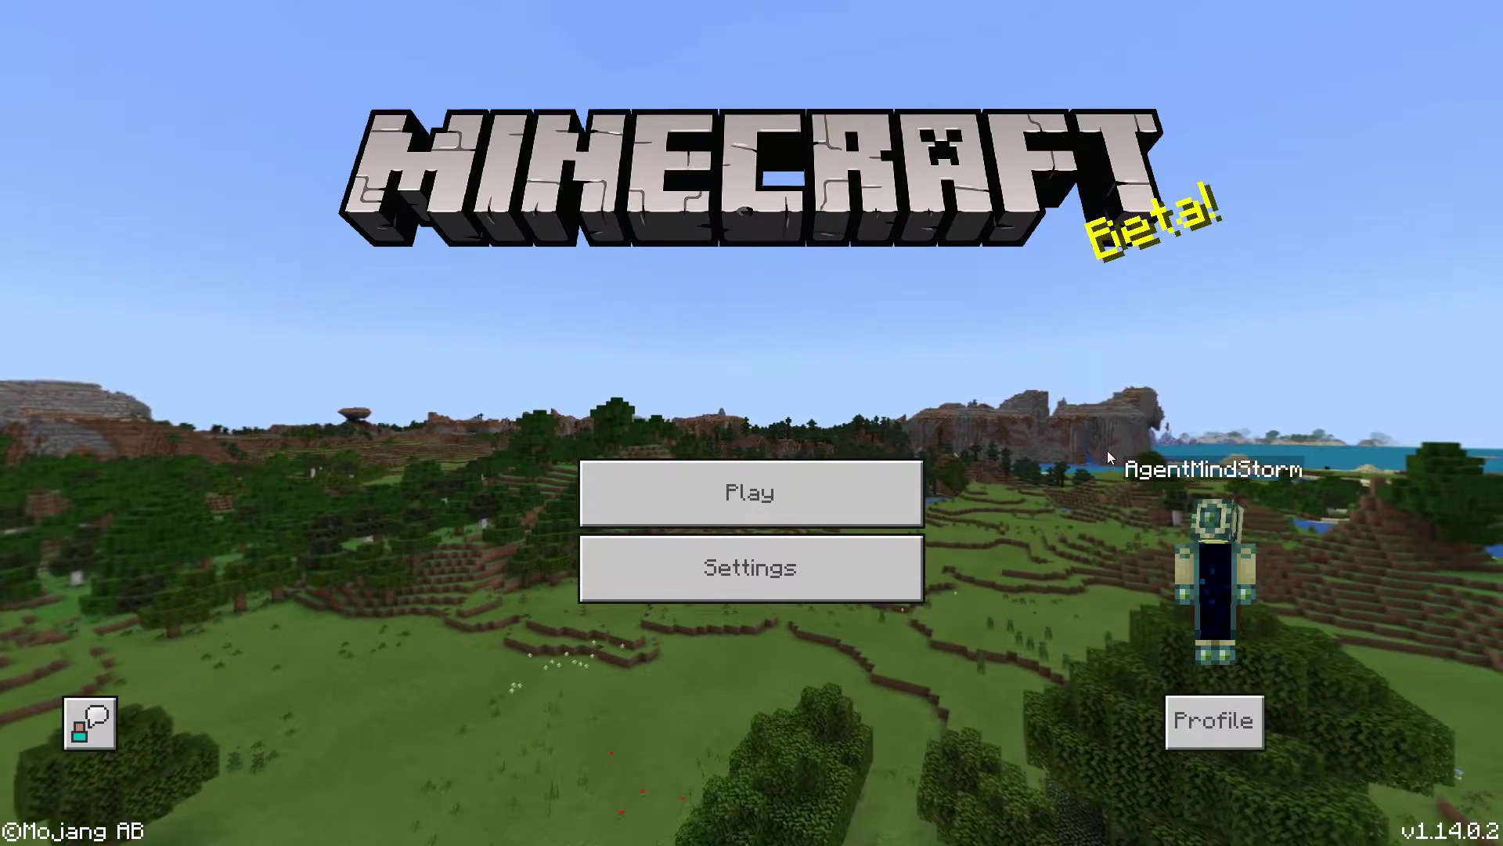
Open Settings' Global Resources page and expand the My Packs list.
left_click_drag(1350, 640, 1135, 628)
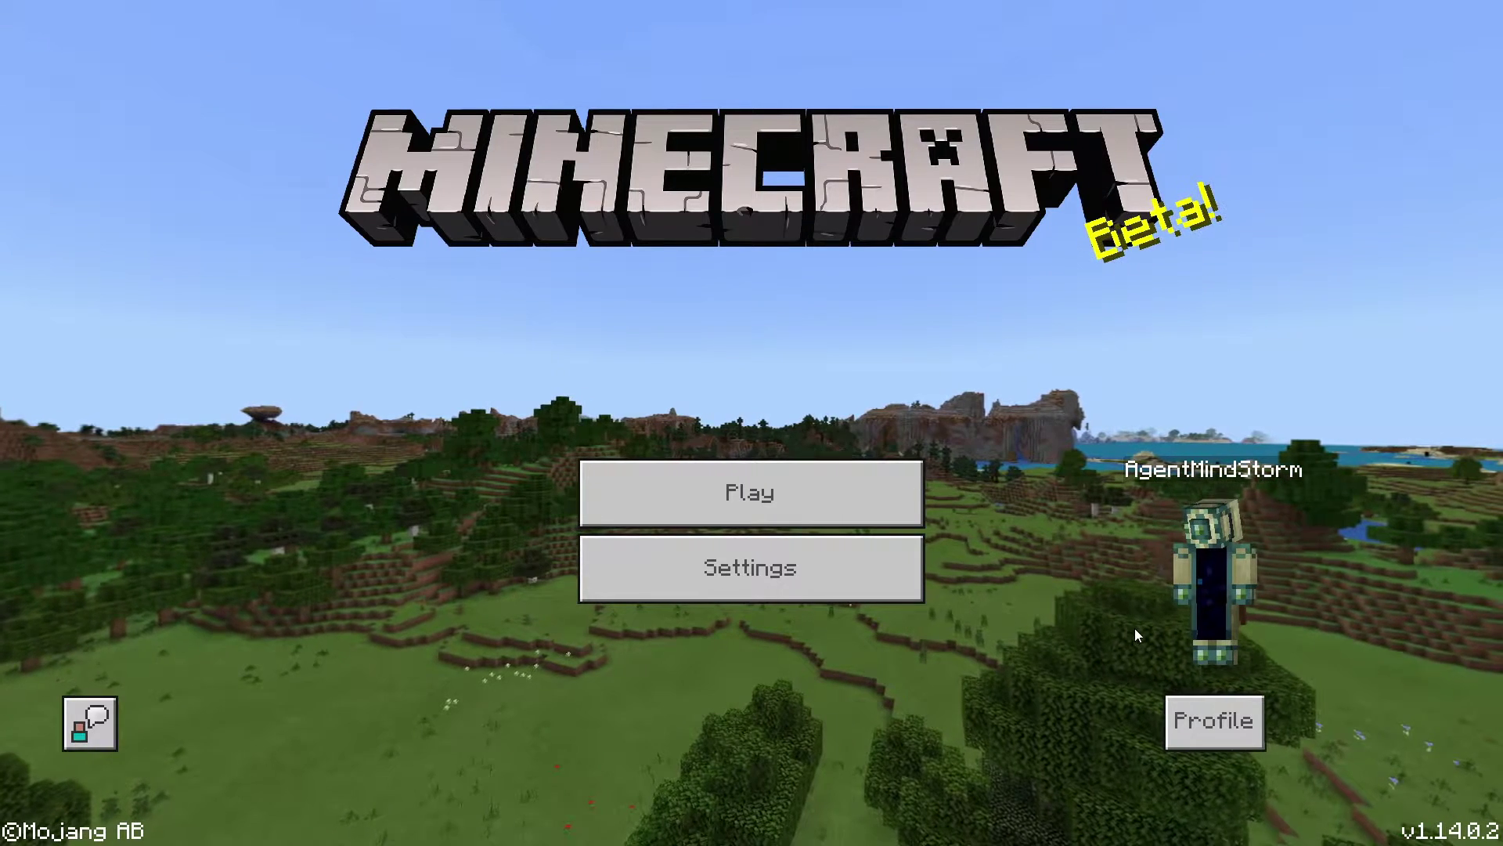
left_click(849, 589)
left_click(219, 638)
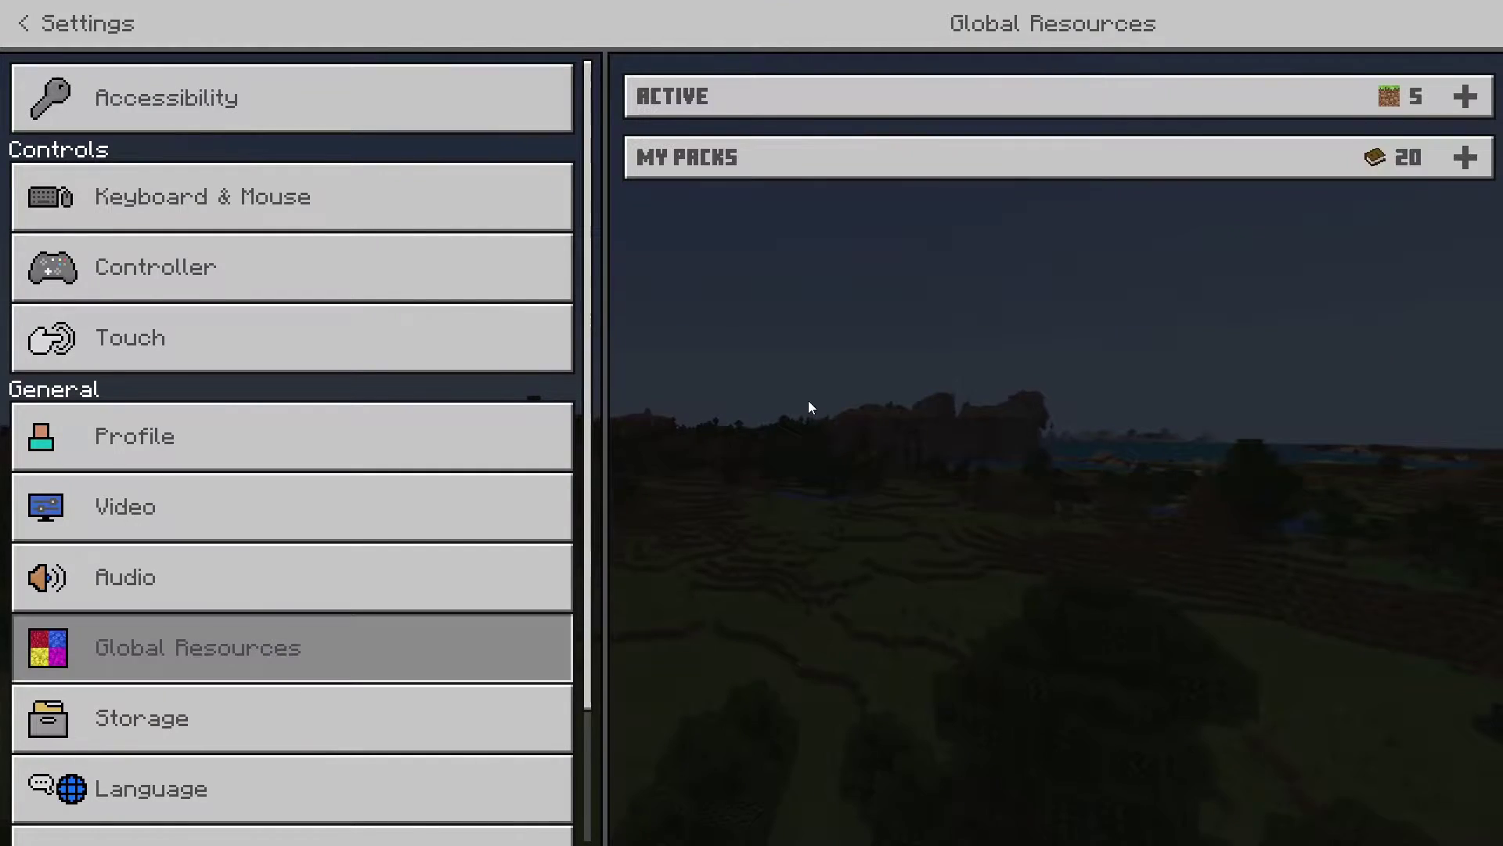
left_click(808, 157)
Select the Video Resource Pack to view its Activate option, then dismiss it.
left_click(806, 626)
scroll(808, 610, "down", 2)
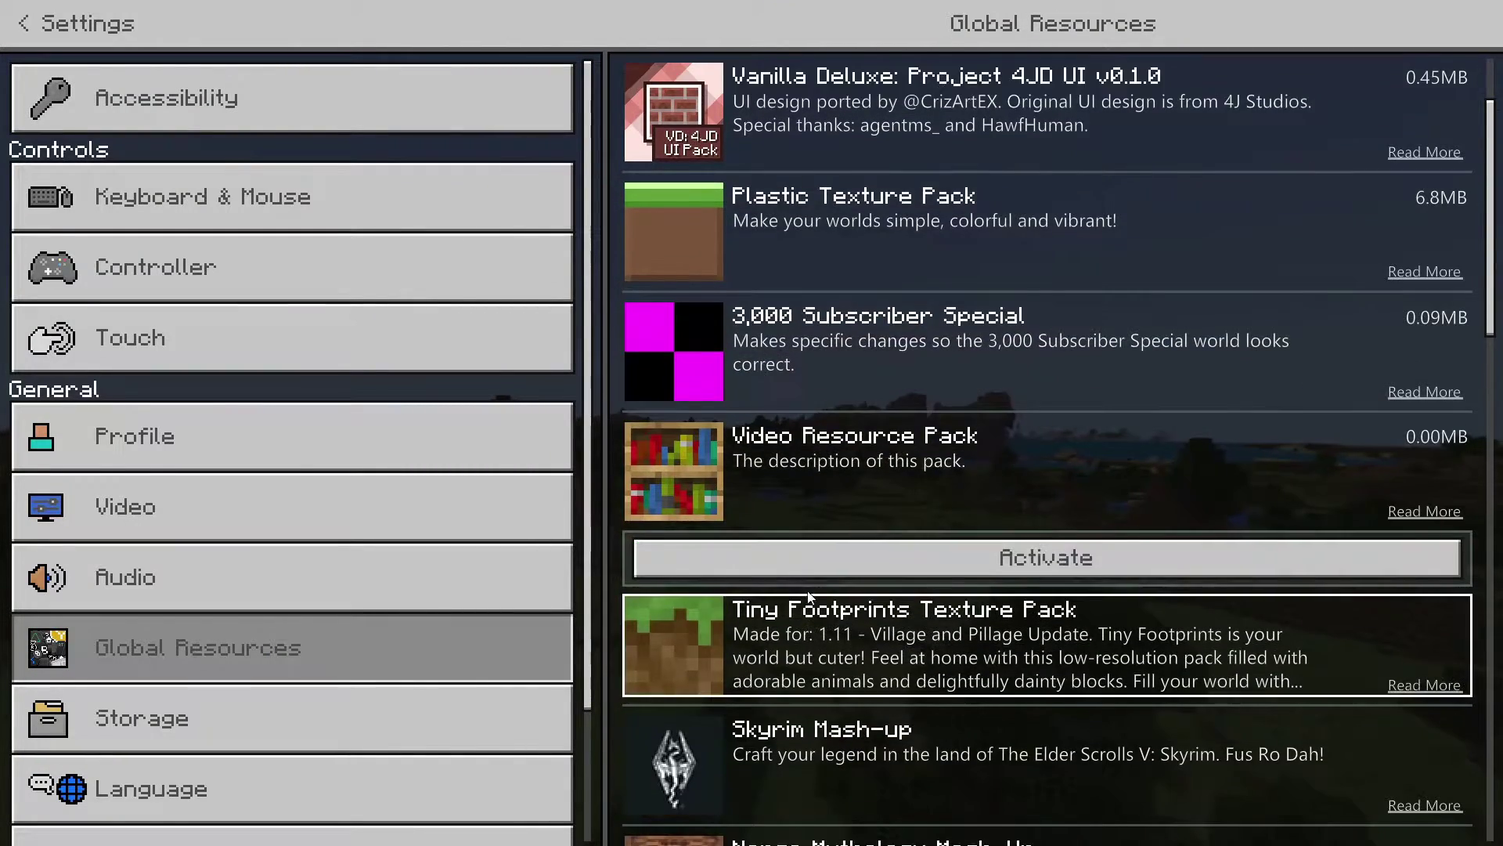
scroll(809, 596, "down", 1)
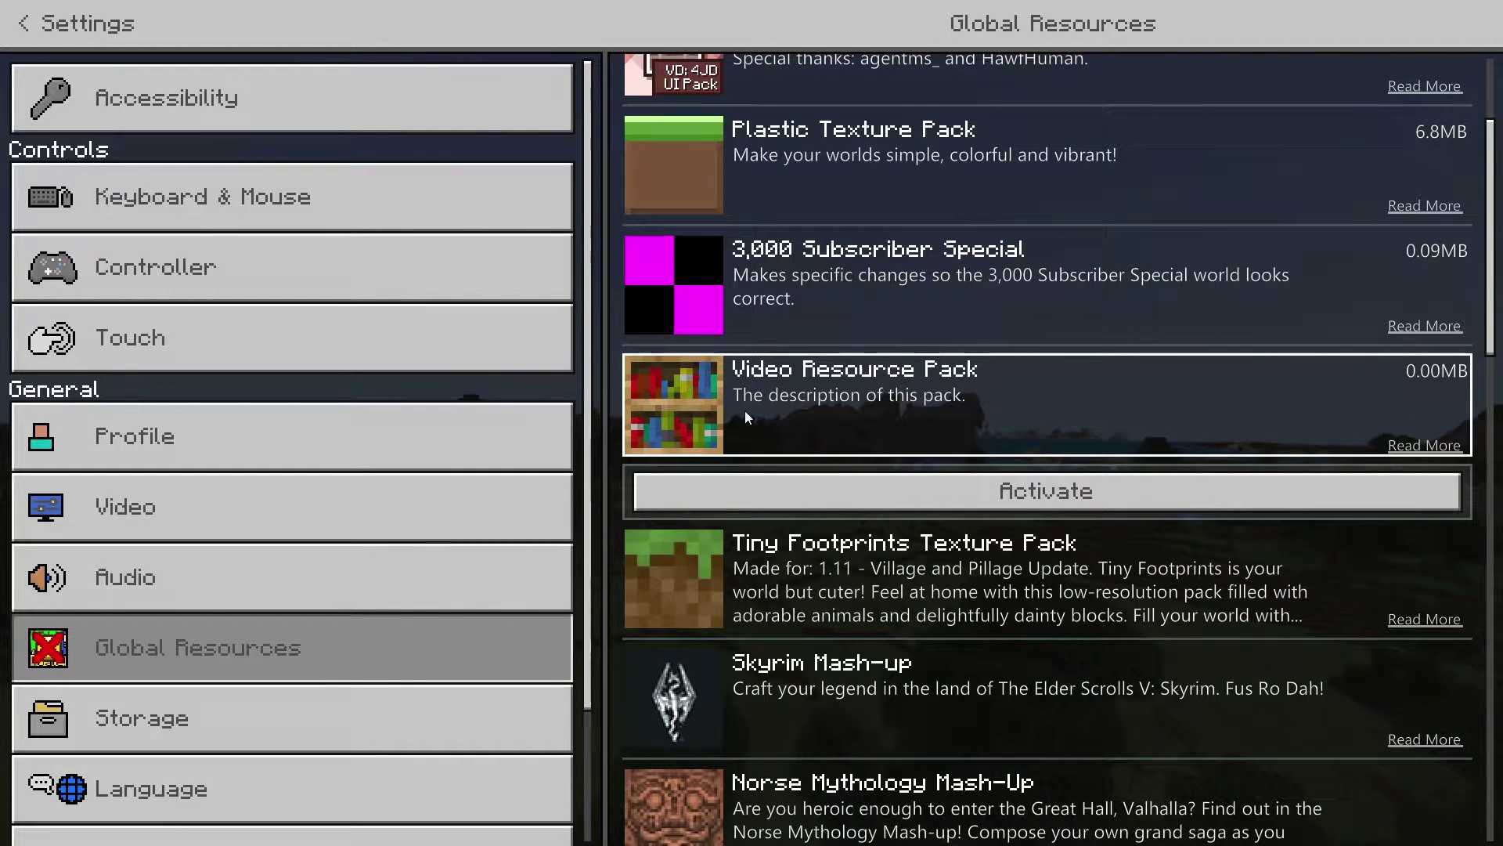
left_click(611, 415)
scroll(697, 397, "up", 3)
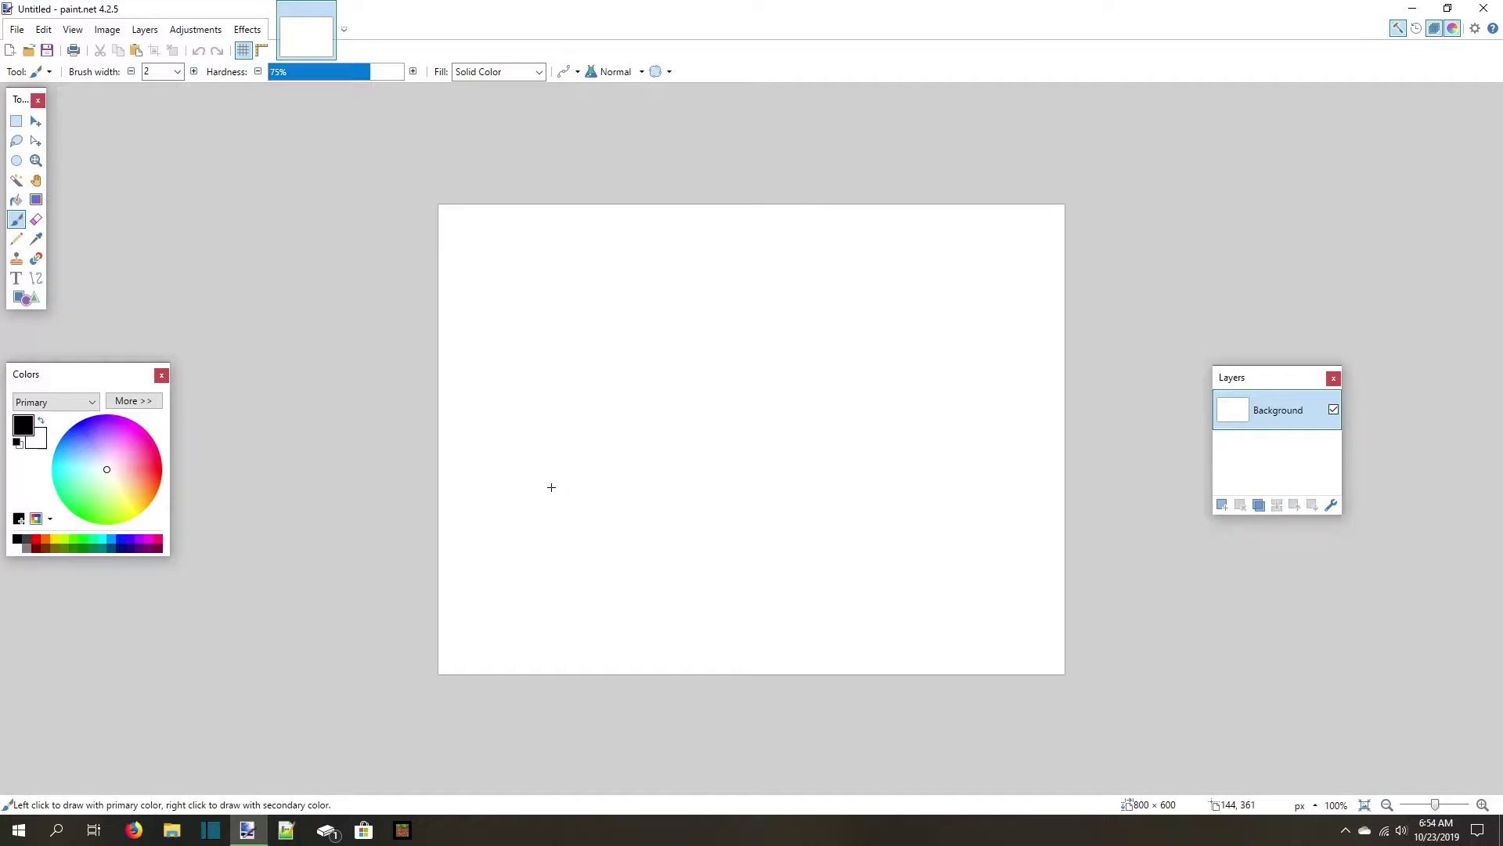
Zoom in on the blank canvas and pan the view to the working area.
left_click(35, 162)
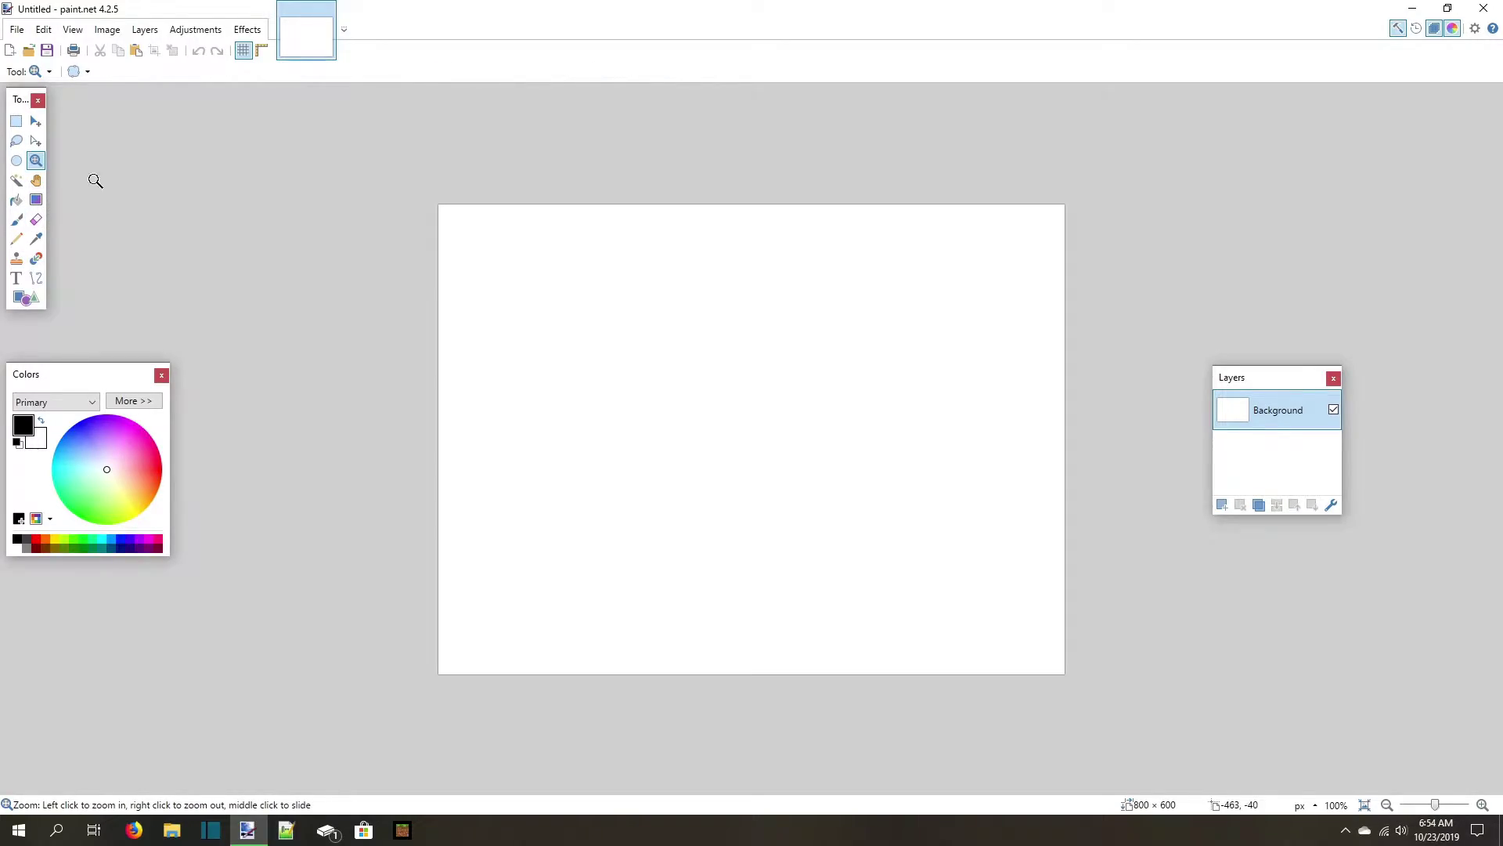
left_click_drag(556, 271, 553, 275)
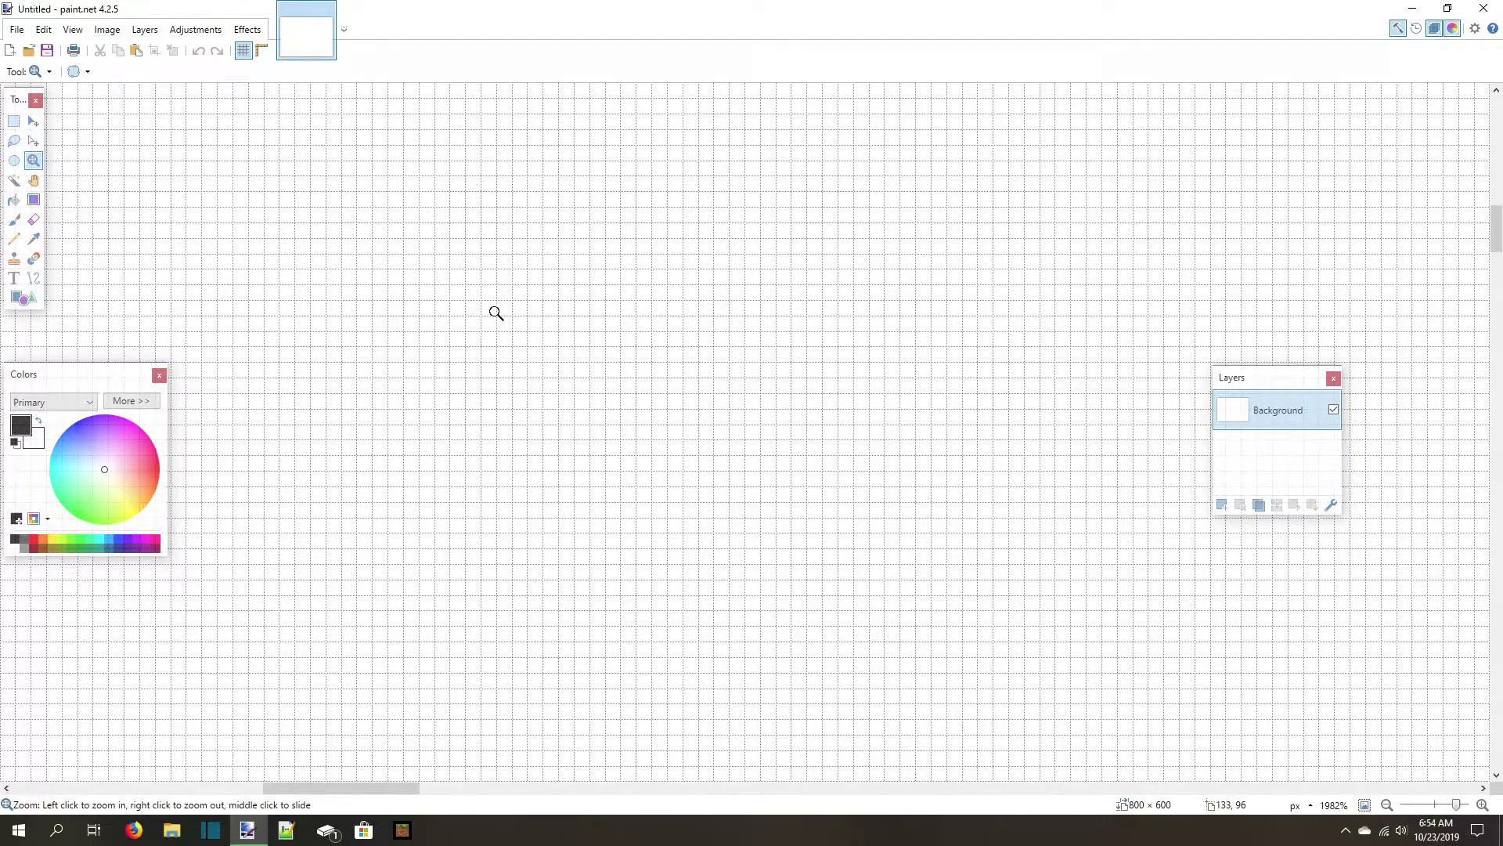
scroll(560, 327, "down", 10)
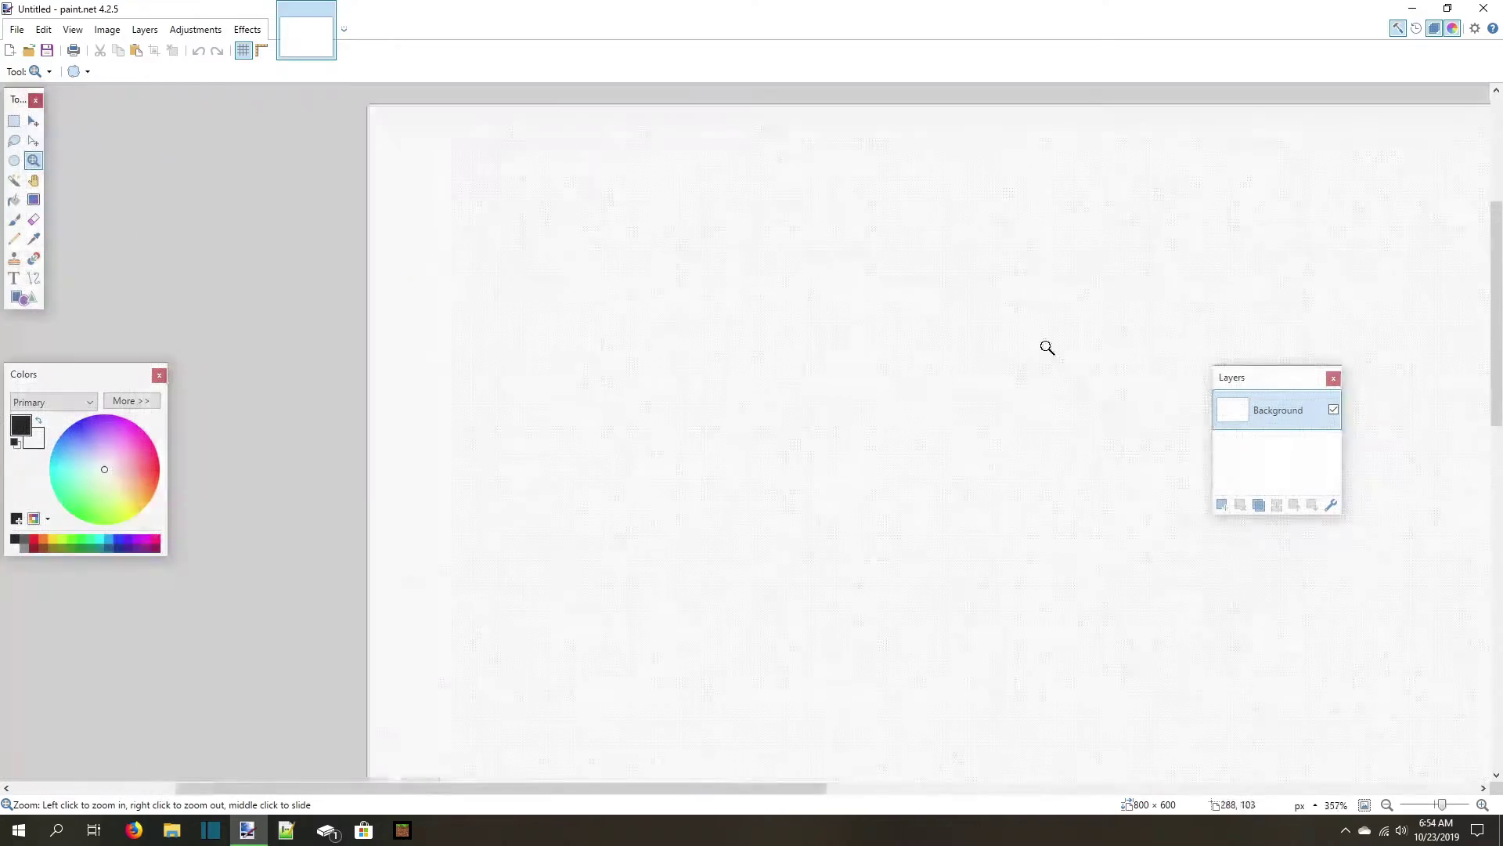
scroll(634, 408, "up", 5)
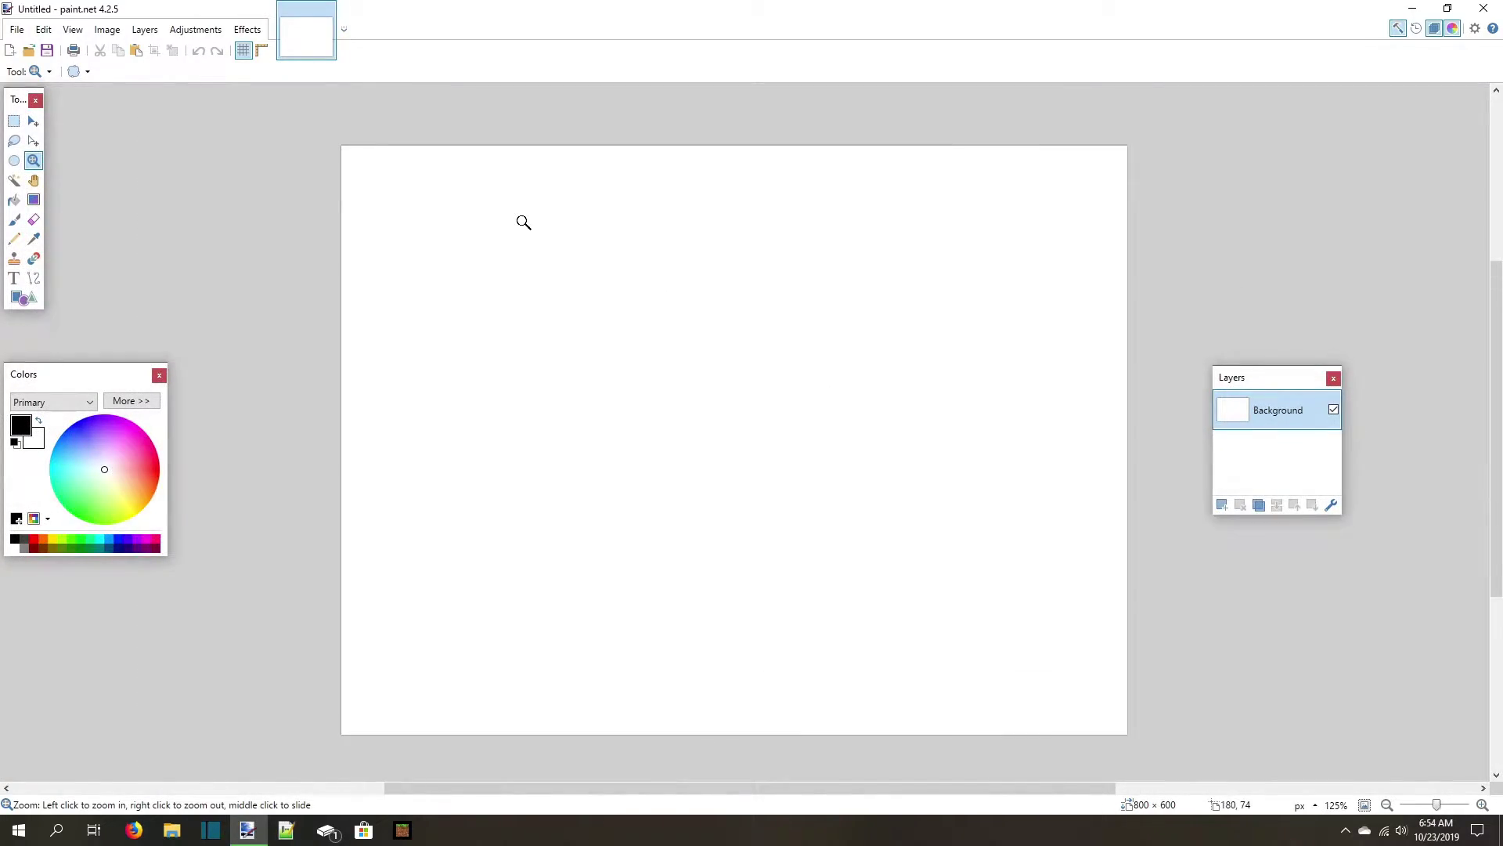
scroll(812, 383, "up", 2)
scroll(704, 286, "down", 4)
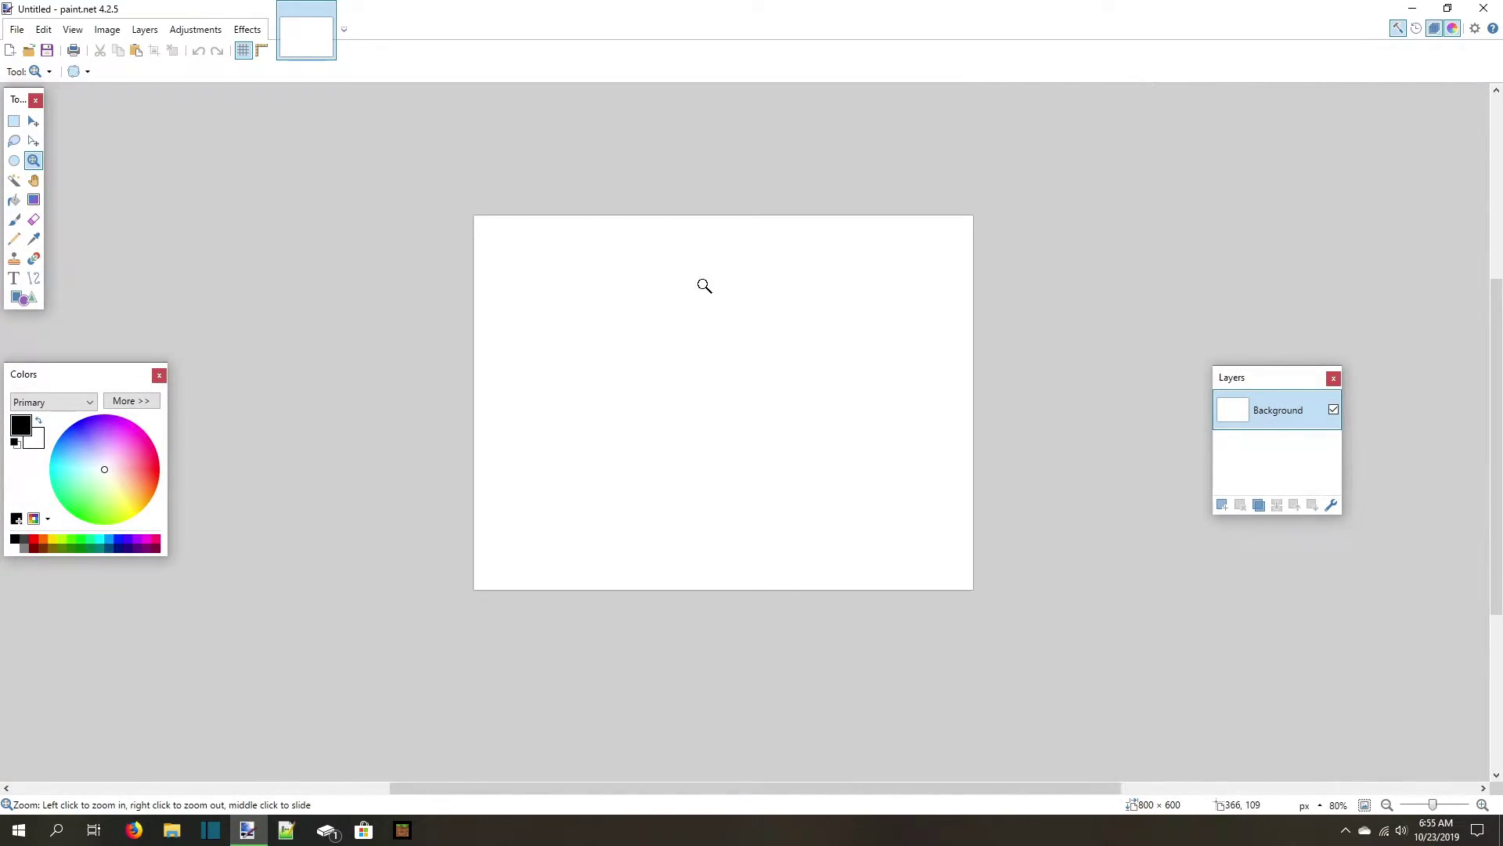
left_click(34, 181)
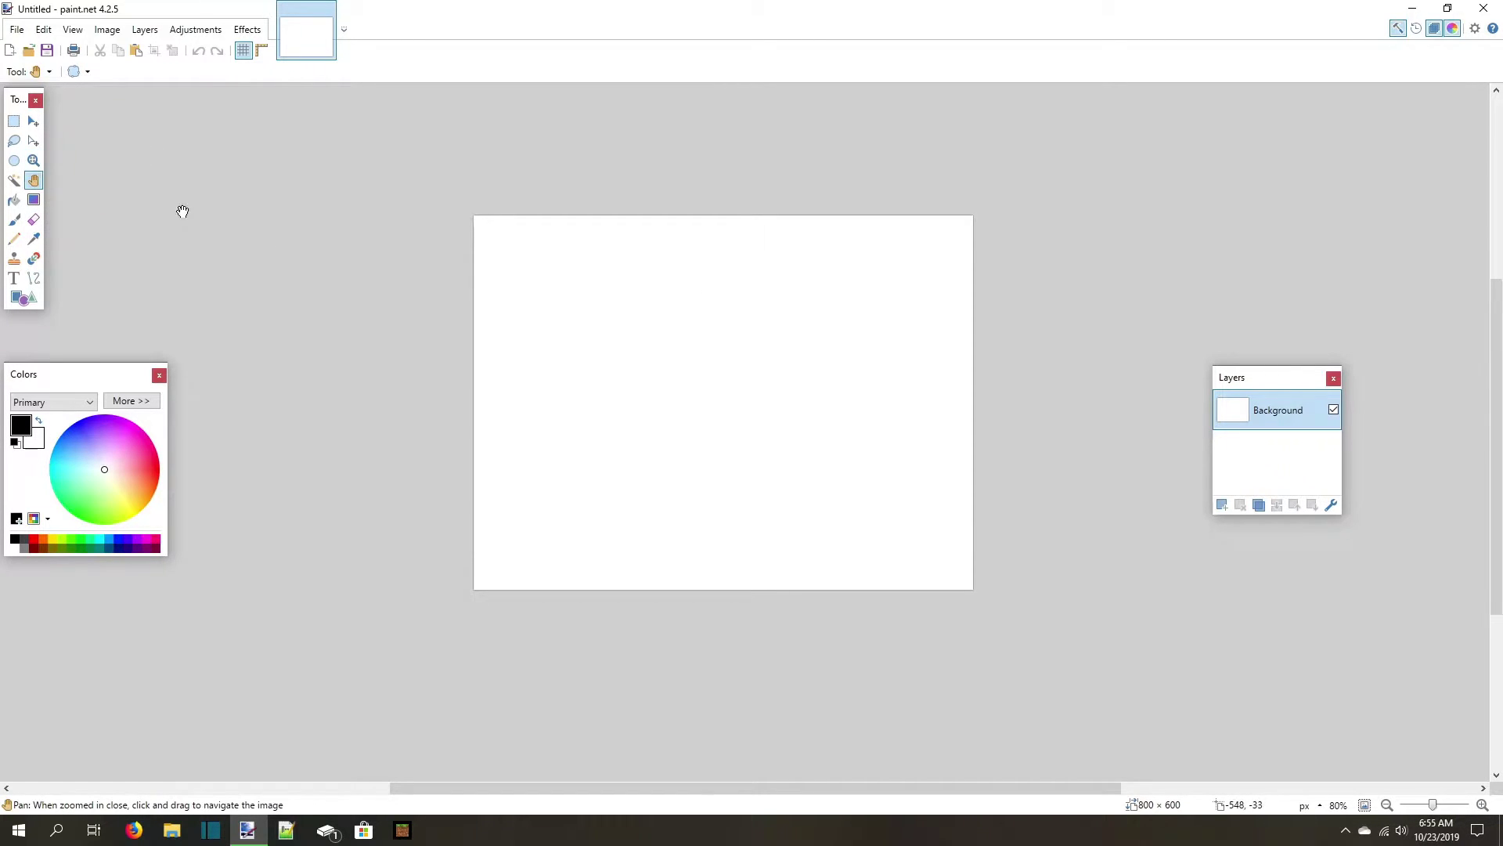
left_click_drag(495, 320, 560, 368)
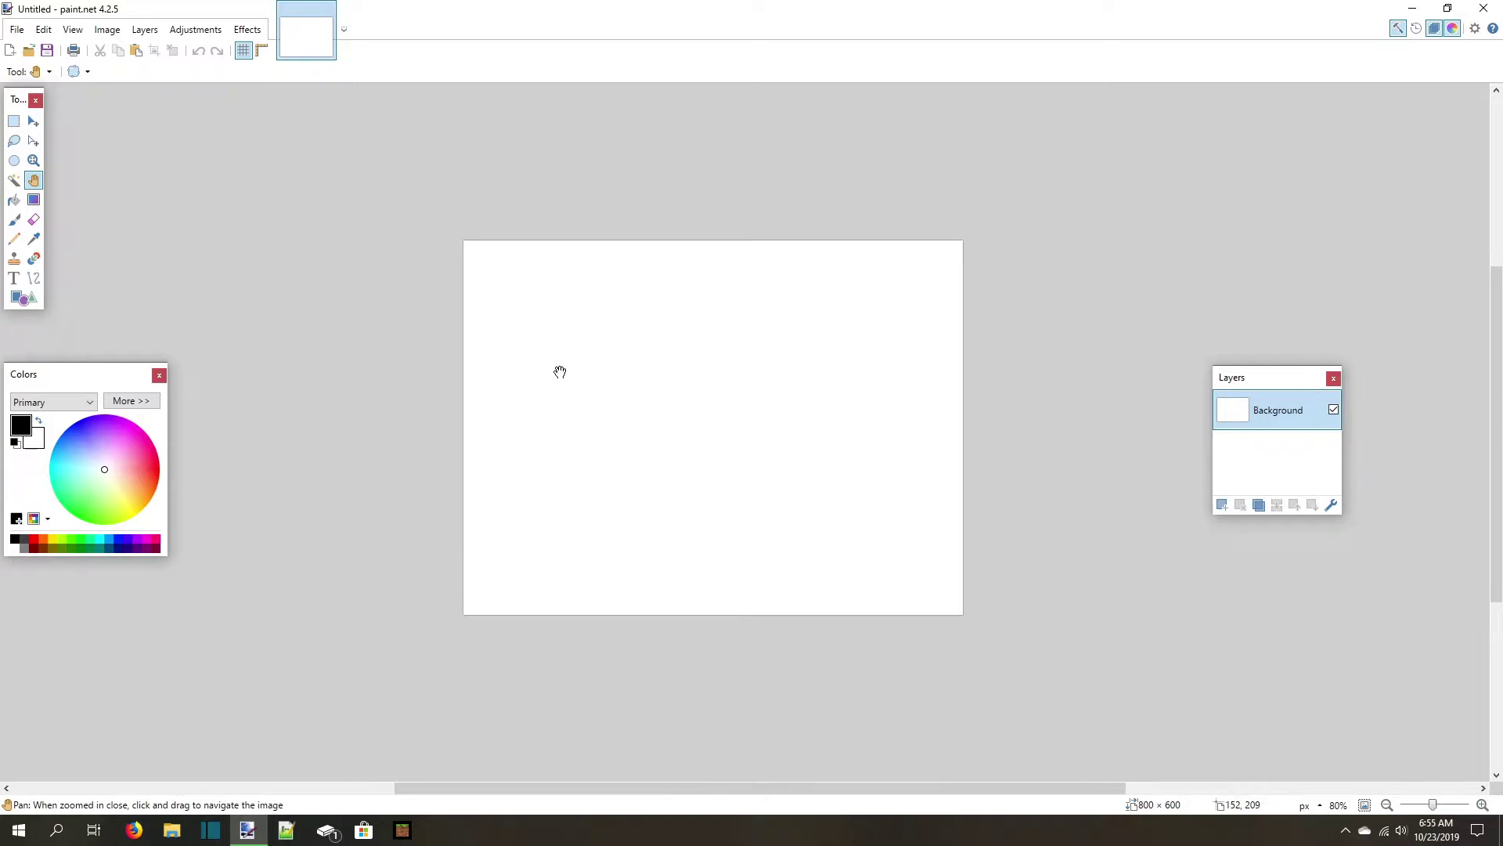
key("s")
key("s")
key("s")
key("s")
scroll(665, 415, "up", 1)
mouse_move(704, 429)
left_mouse_down()
mouse_move(869, 302)
mouse_move(617, 352)
left_mouse_up()
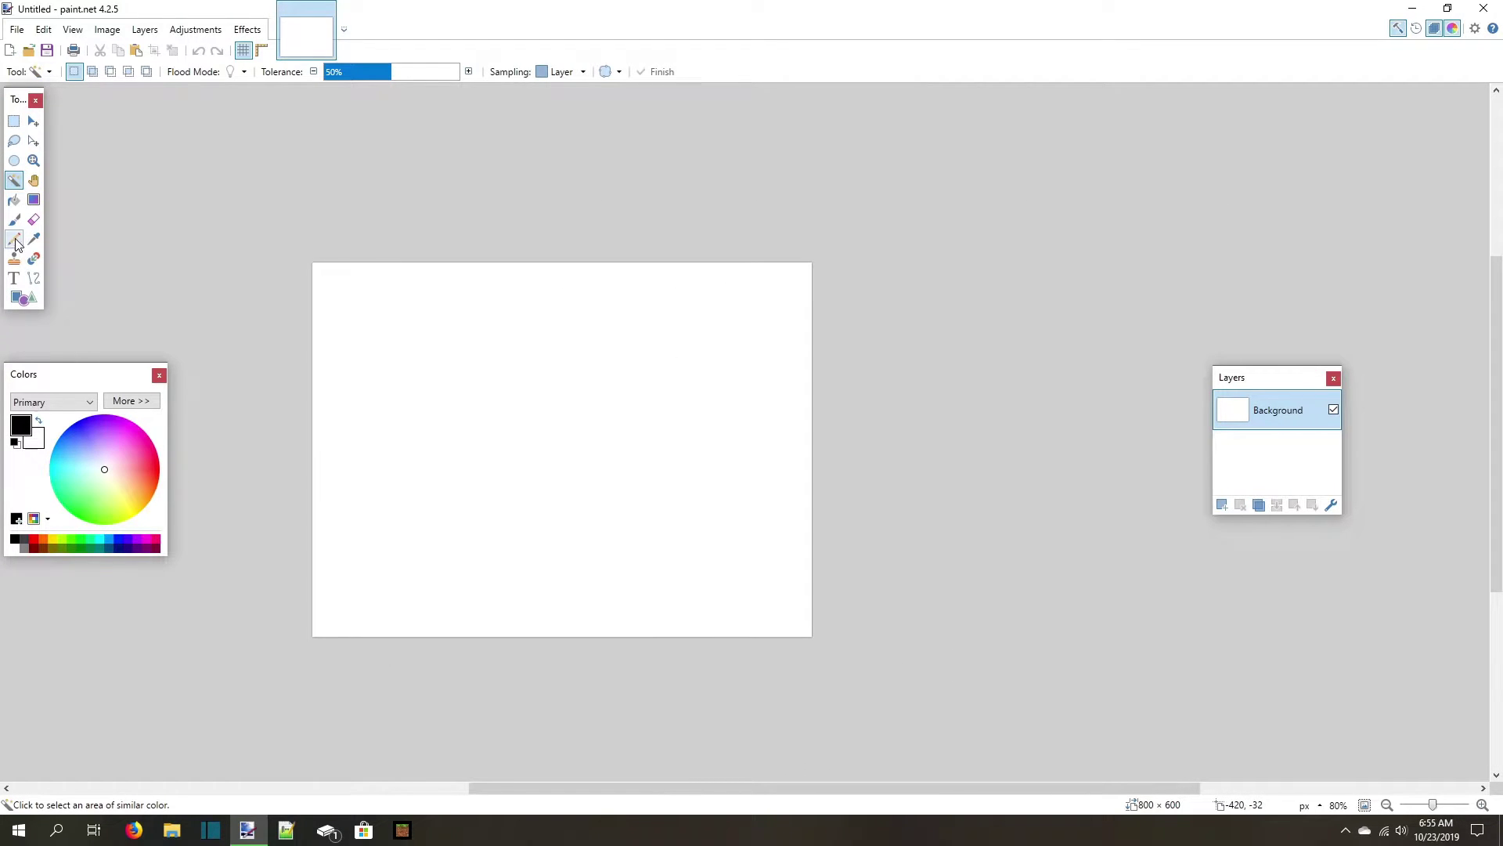
Draw a looping pink Pencil stroke across the canvas, then undo and redo it.
left_click(14, 238)
left_click(142, 466)
mouse_move(477, 342)
left_mouse_down()
mouse_move(687, 344)
mouse_move(474, 466)
mouse_move(555, 389)
mouse_move(610, 496)
mouse_move(585, 337)
mouse_move(508, 516)
mouse_move(460, 440)
mouse_move(623, 387)
left_mouse_up()
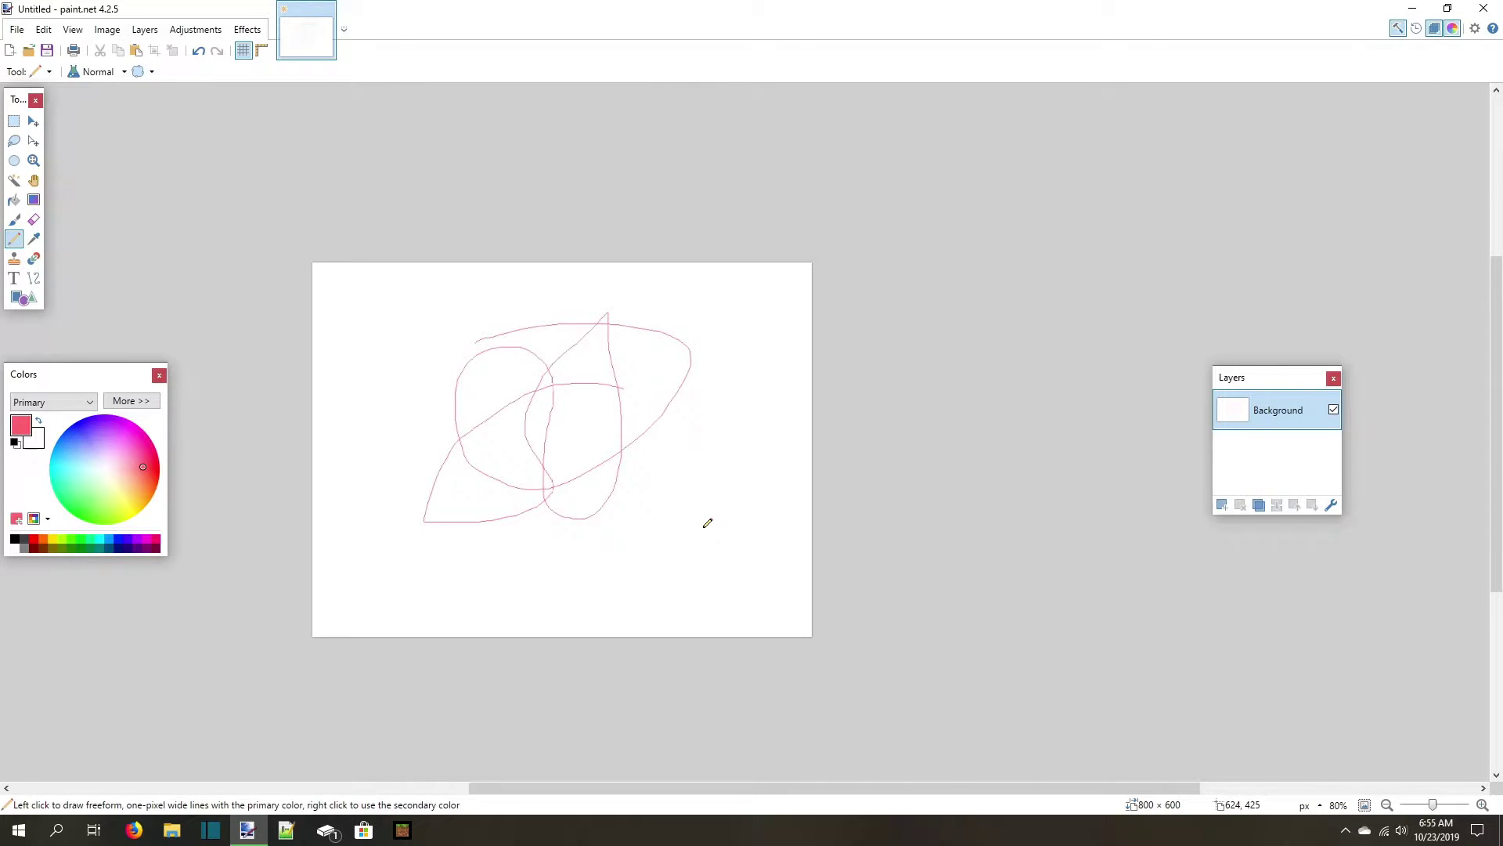
key("ctrl+z")
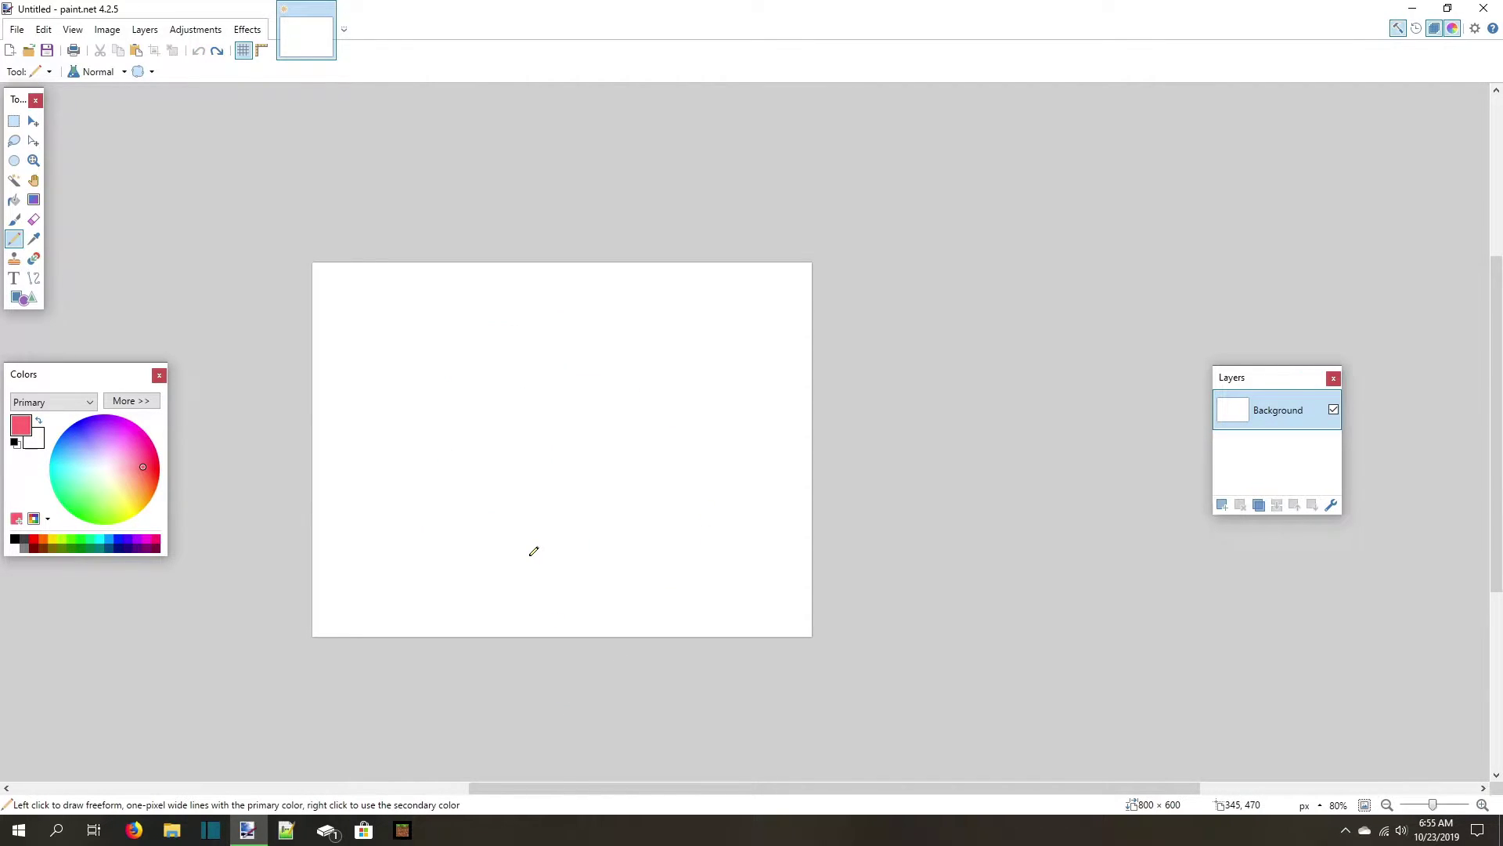
key("ctrl+y")
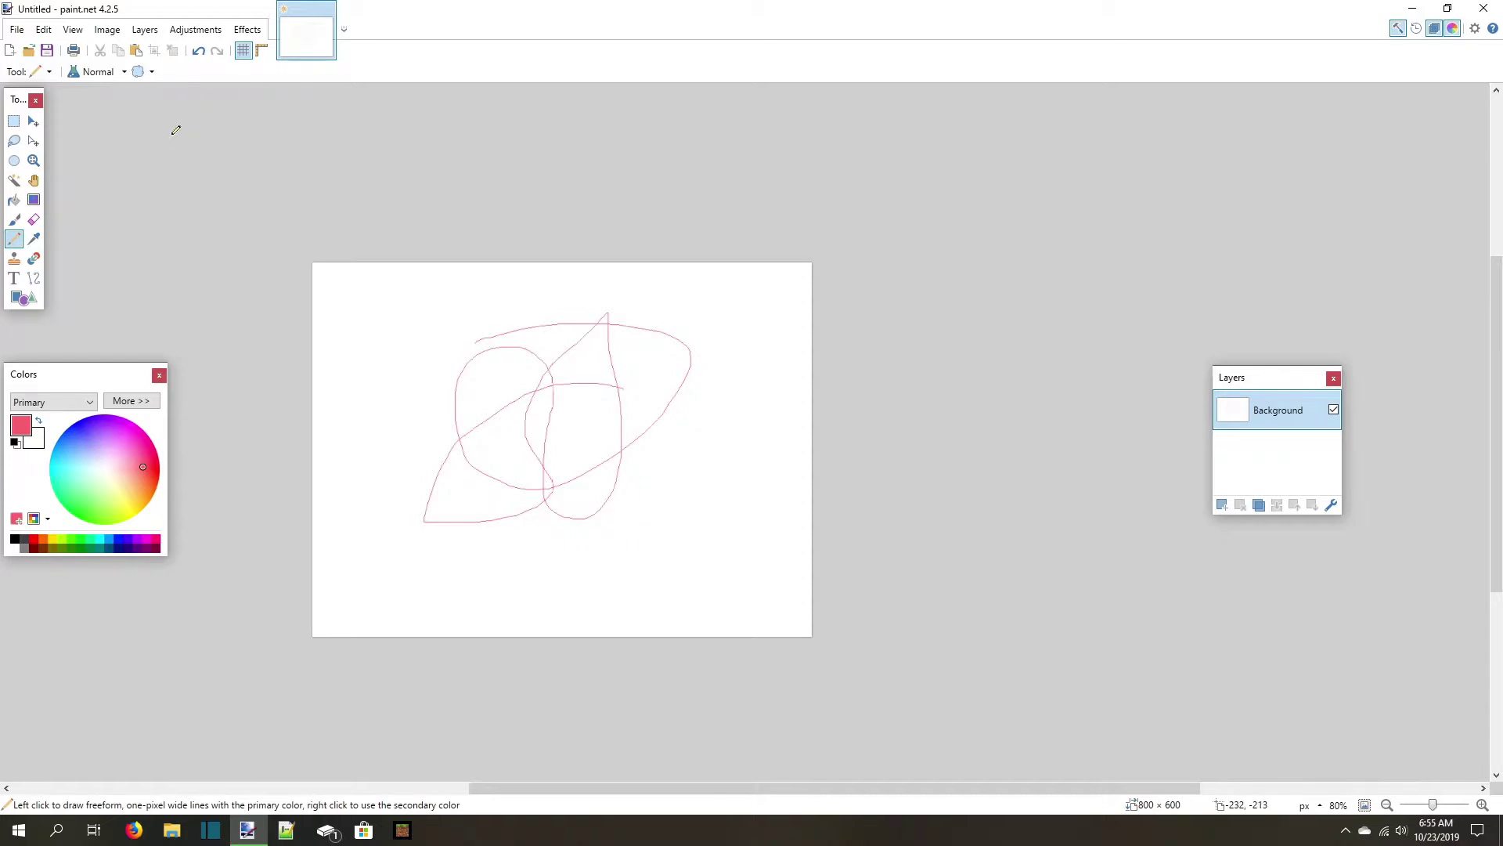
Paint-bucket the enclosed area left of centre pink and zoom in to check its edges.
left_click(13, 203)
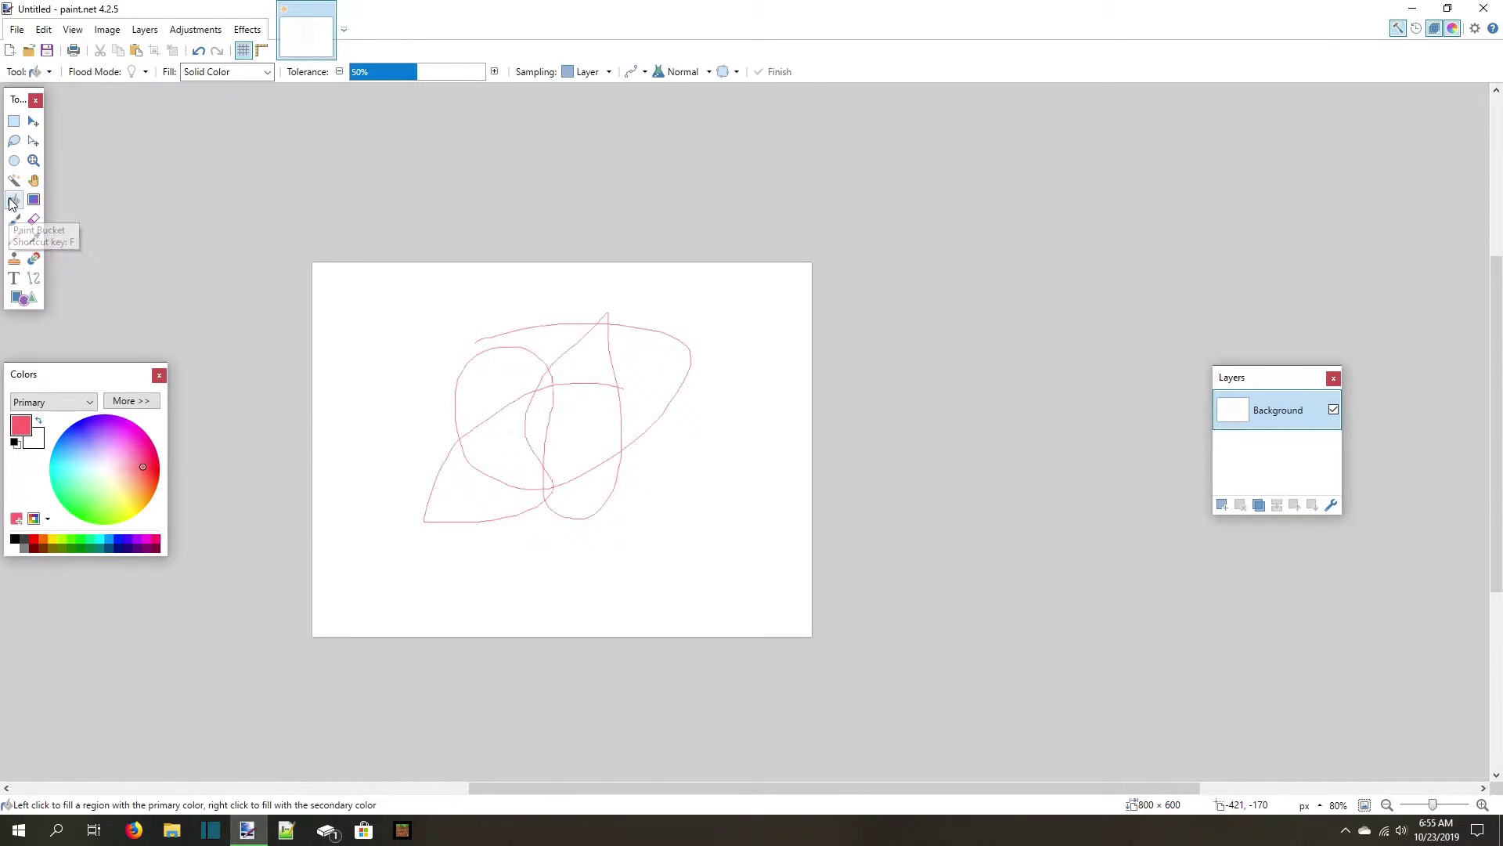
left_click(503, 443)
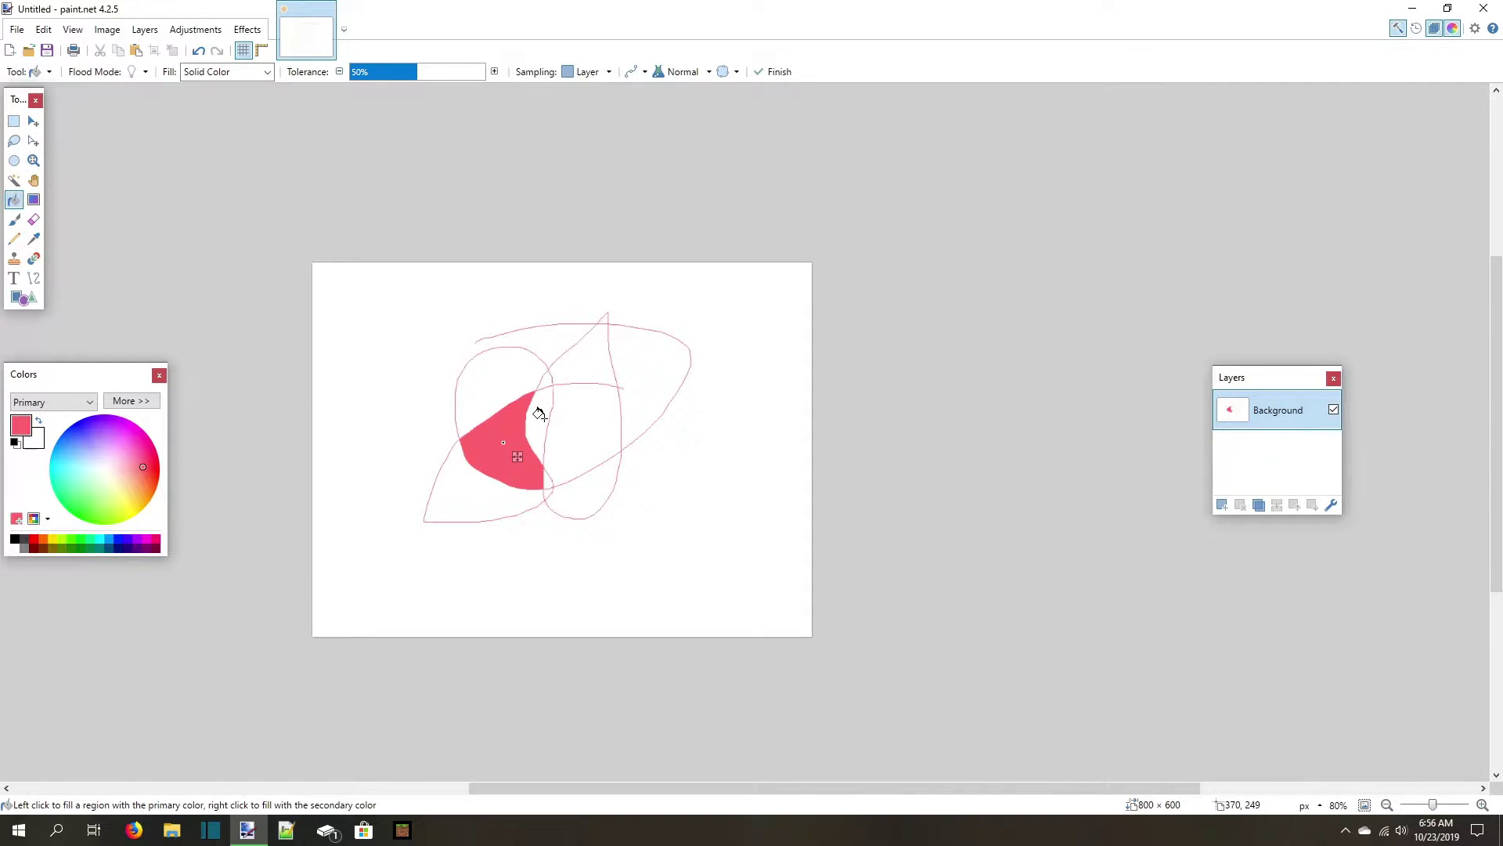
scroll(452, 423, "up", 4)
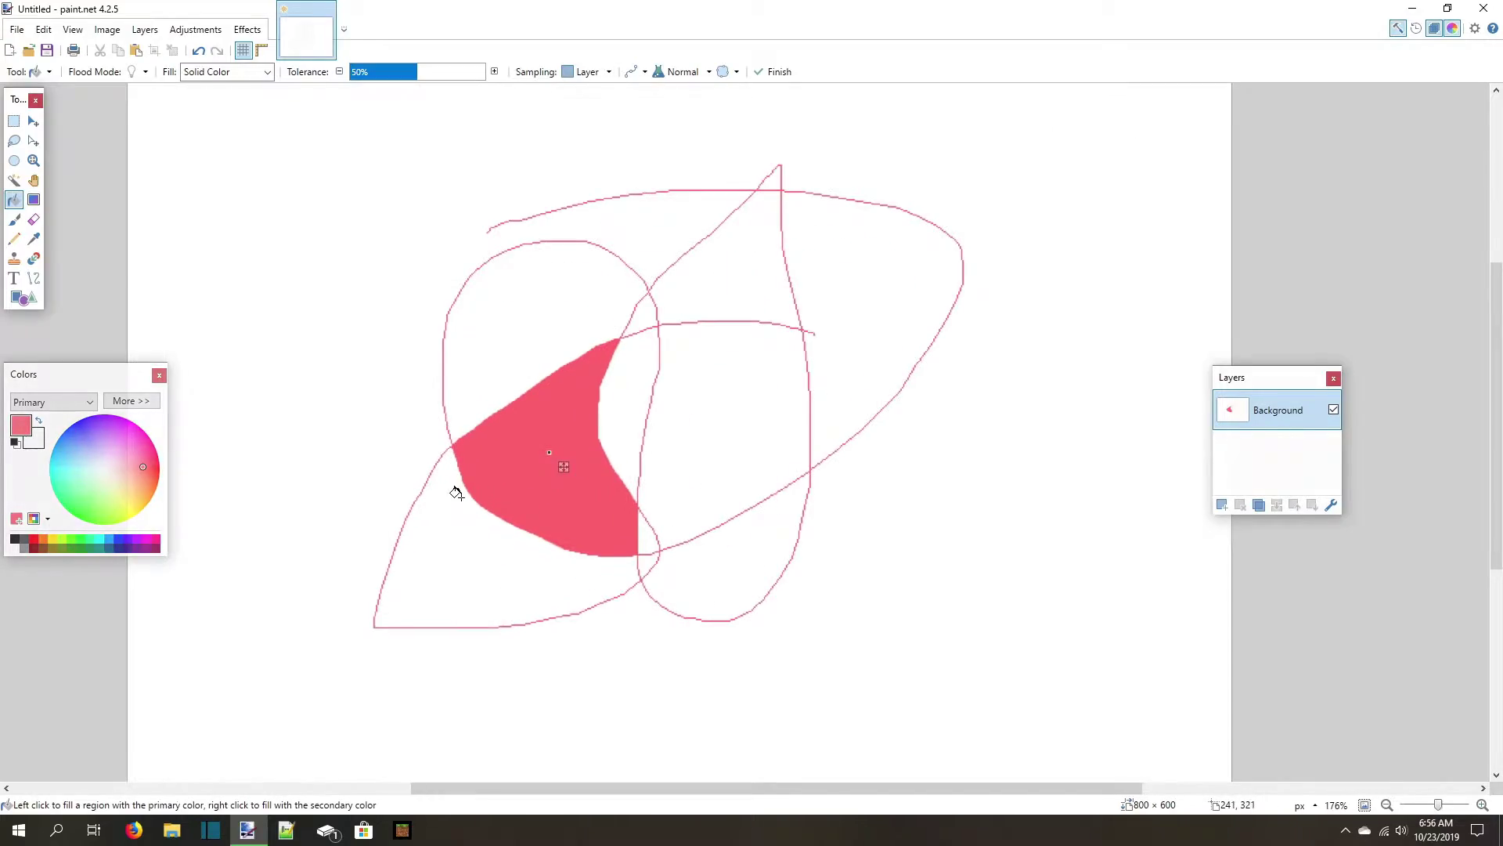
scroll(460, 399, "up", 8)
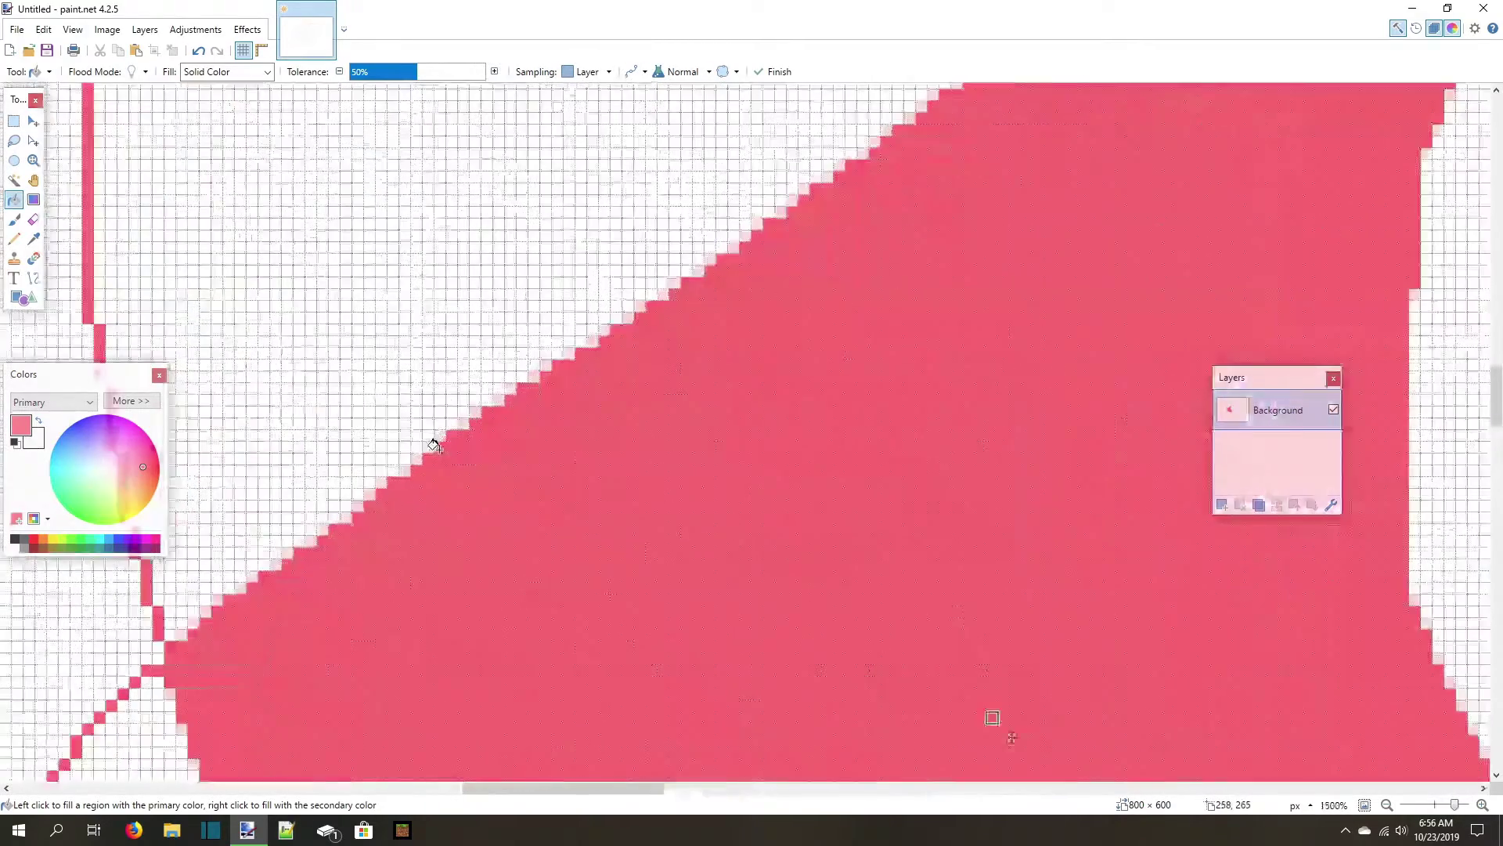
scroll(440, 441, "up", 6)
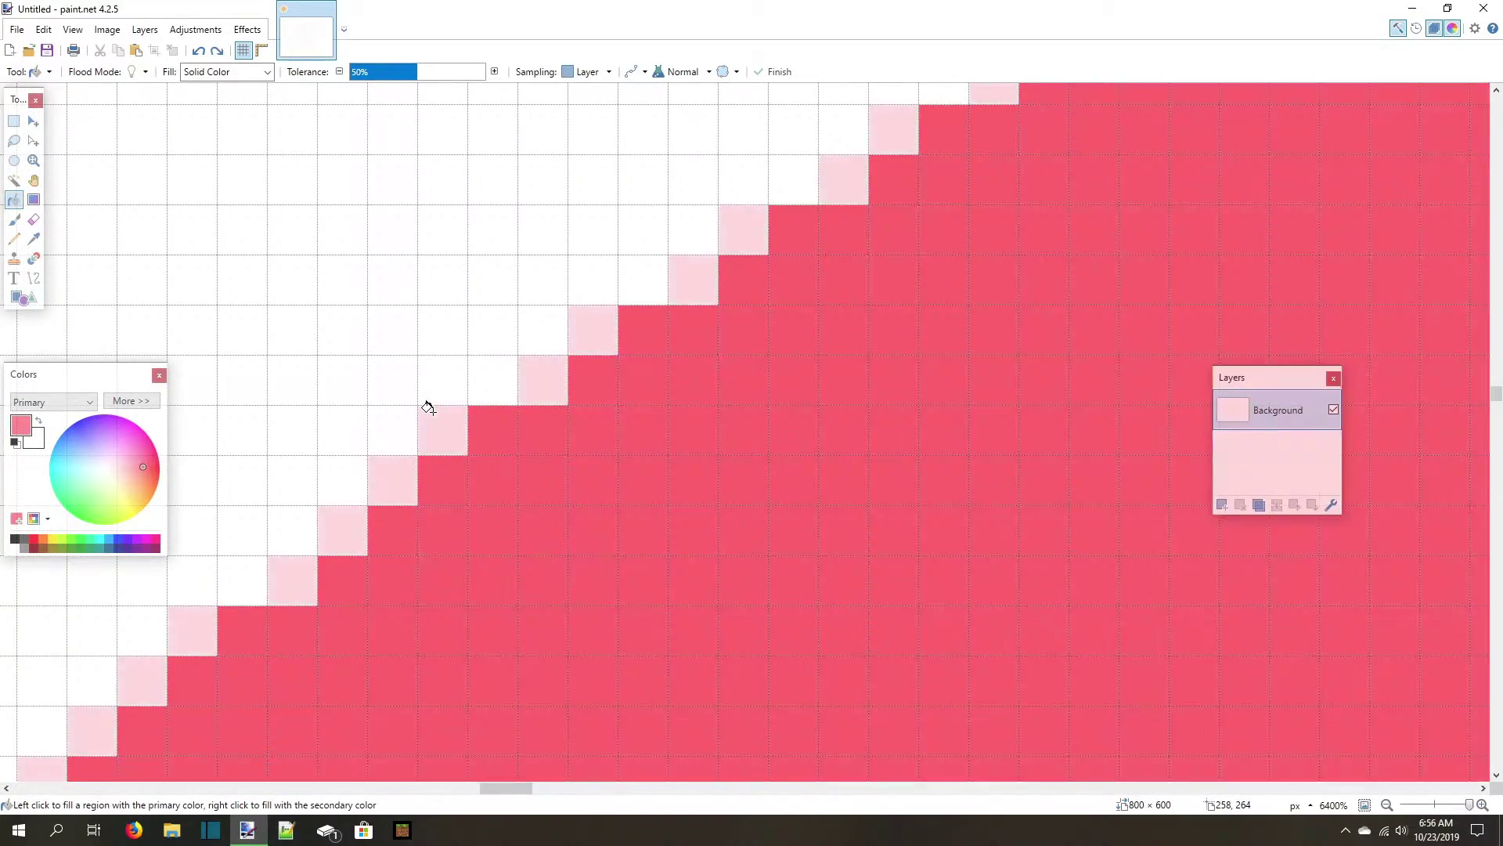
scroll(428, 407, "down", 8)
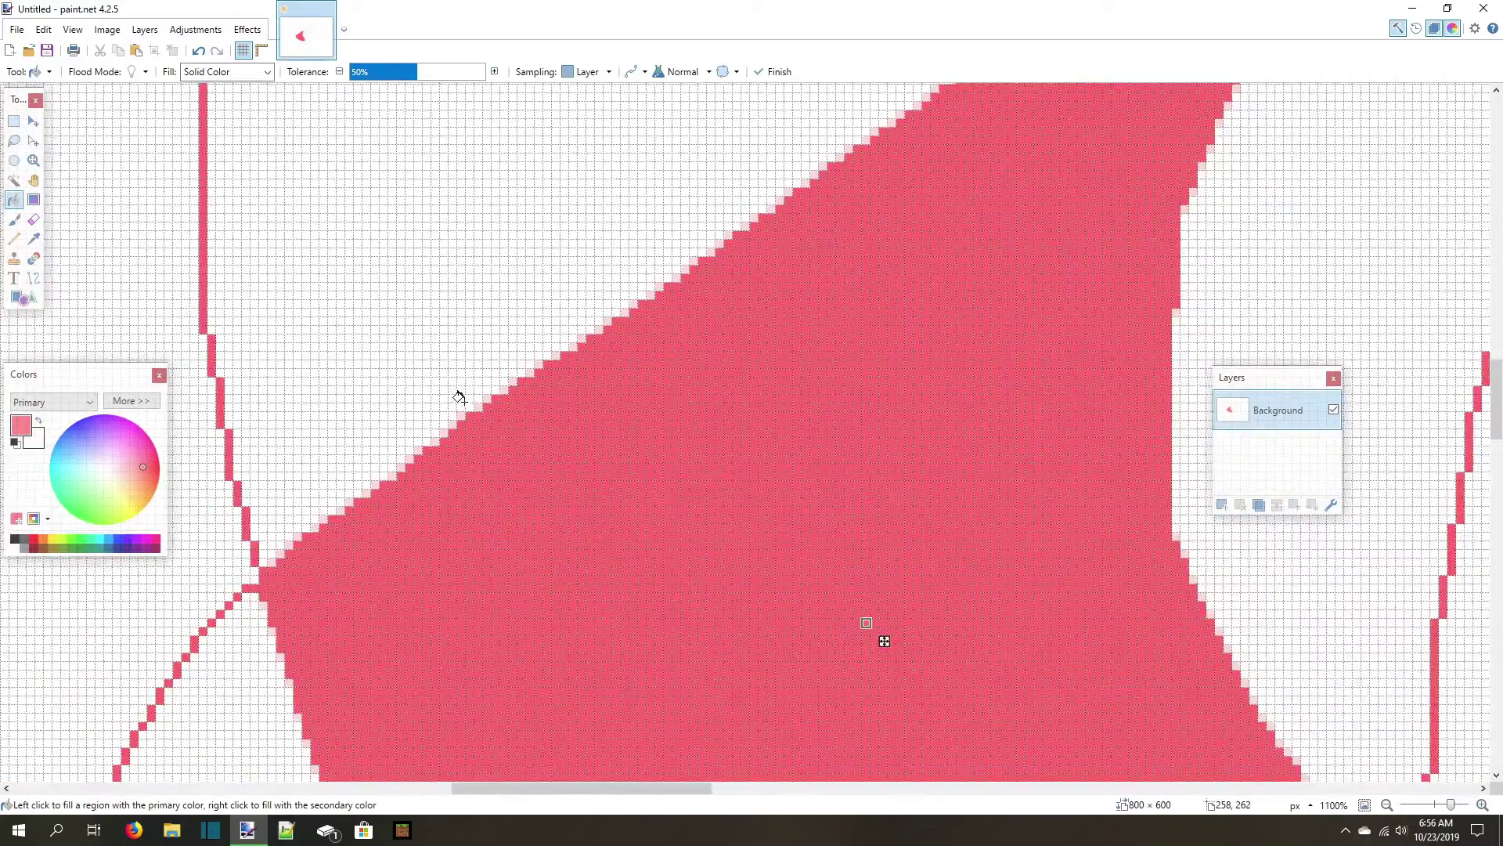
scroll(457, 389, "down", 3)
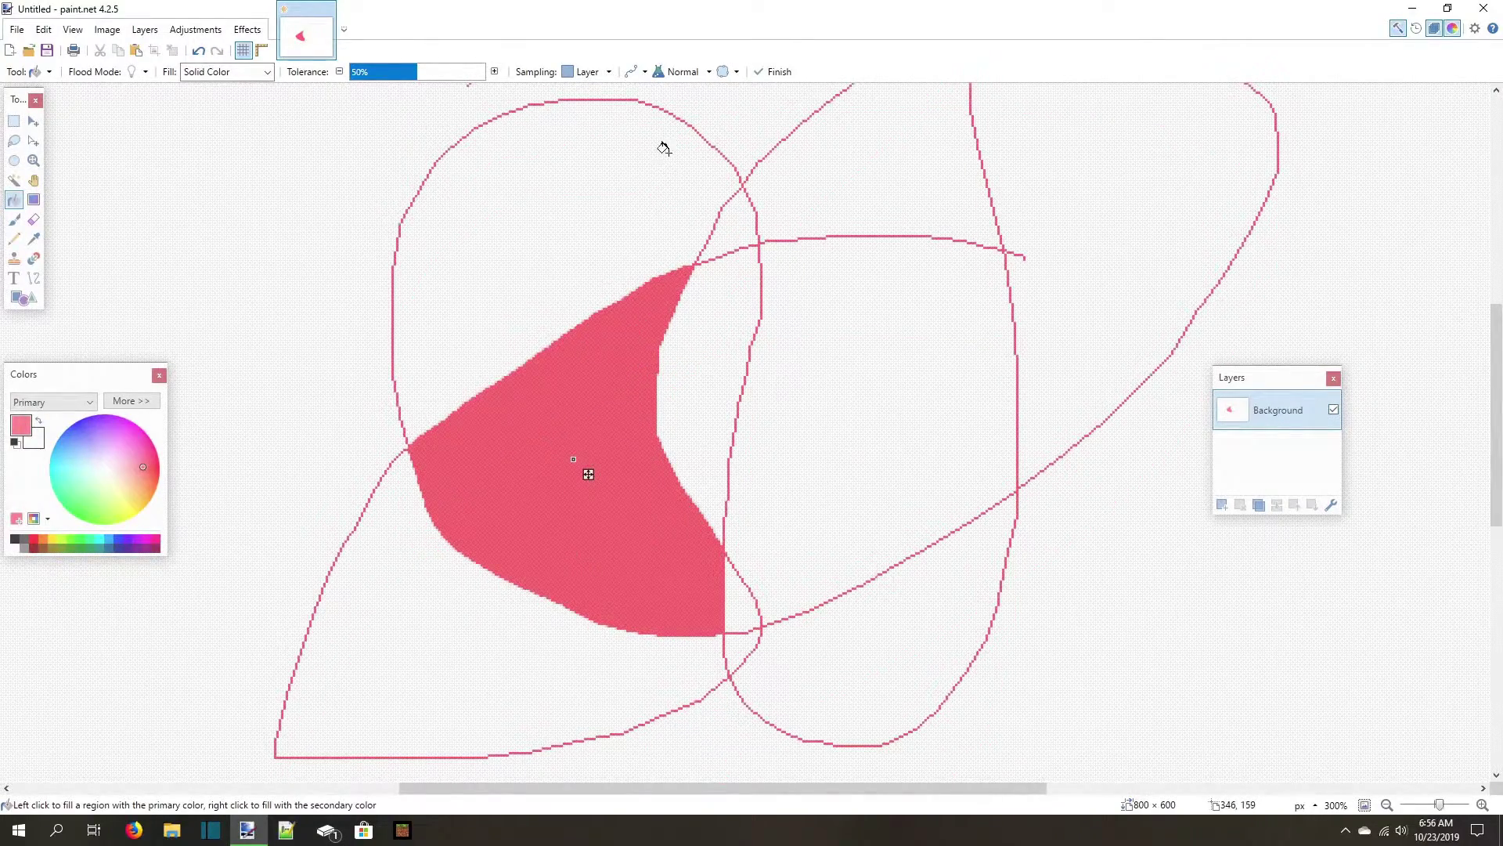
Disable fill antialiasing and extend the pink fill into the neighbouring white region, undoing one extra fill.
left_click(645, 73)
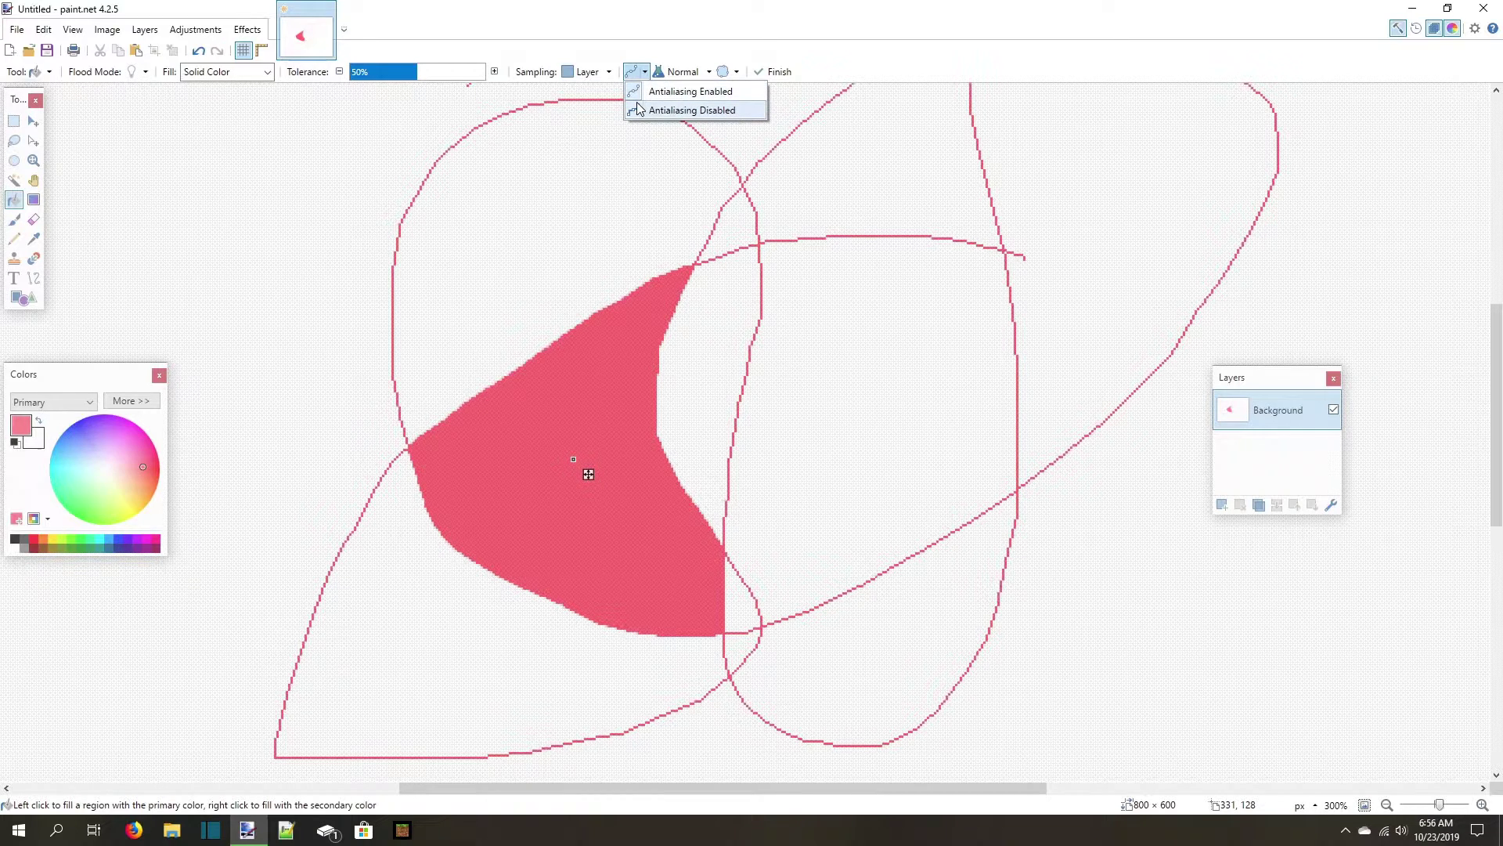
left_click(677, 110)
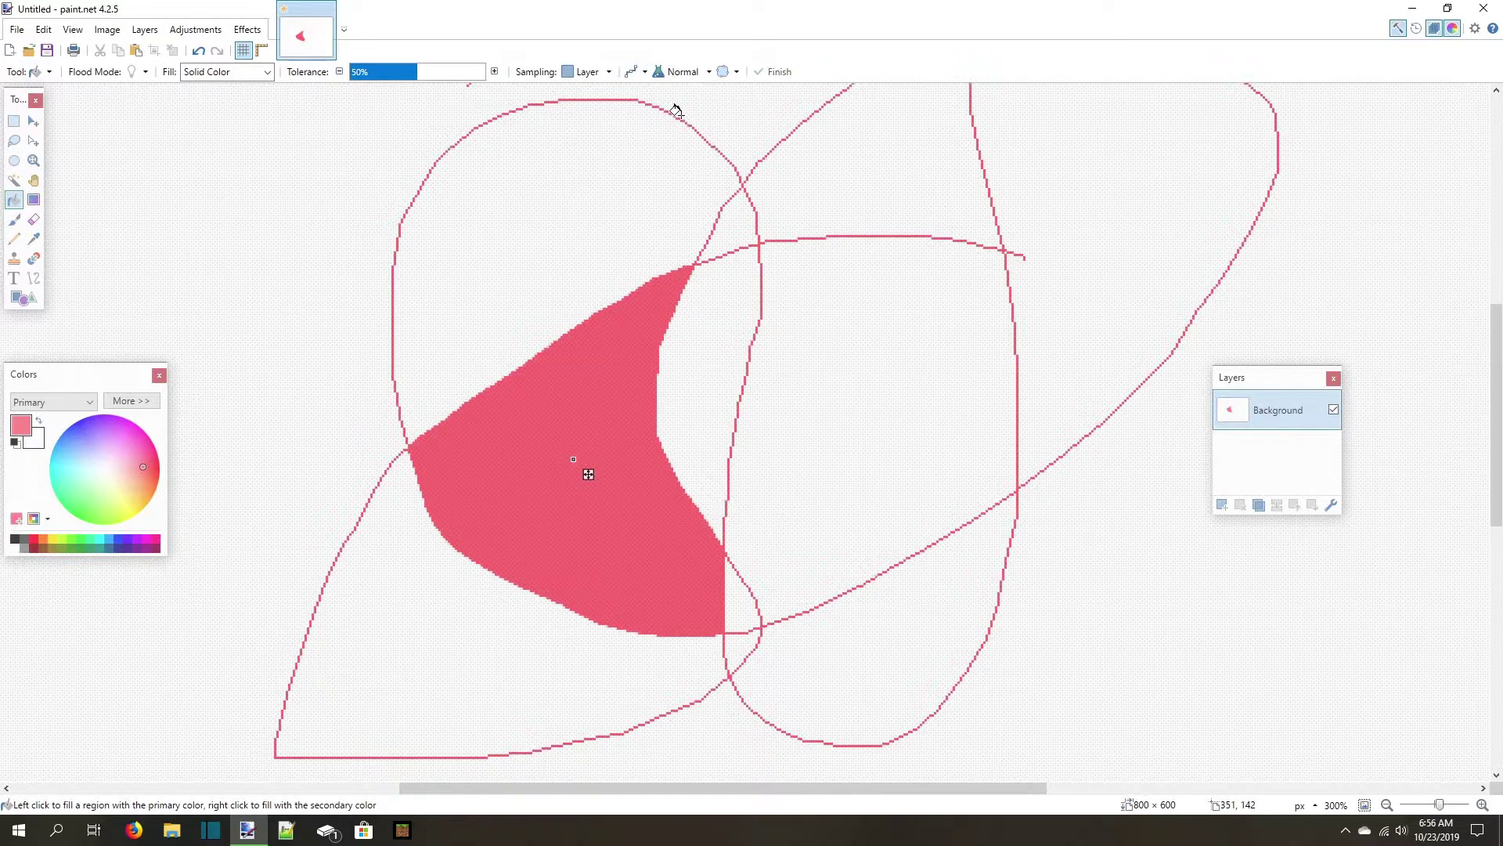
left_click(682, 400)
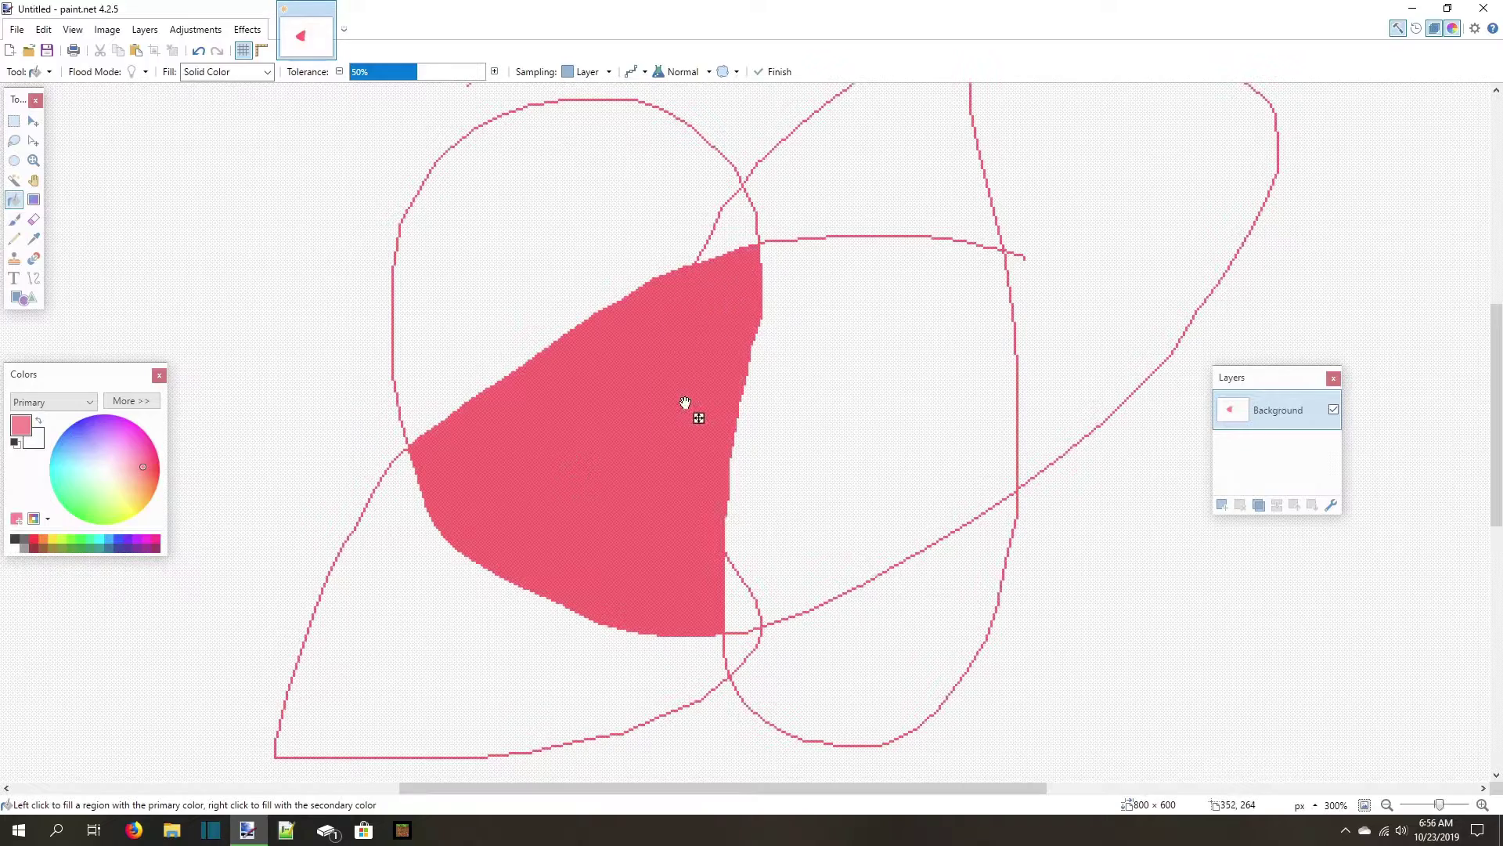
scroll(701, 249, "up", 8)
scroll(703, 252, "up", 5)
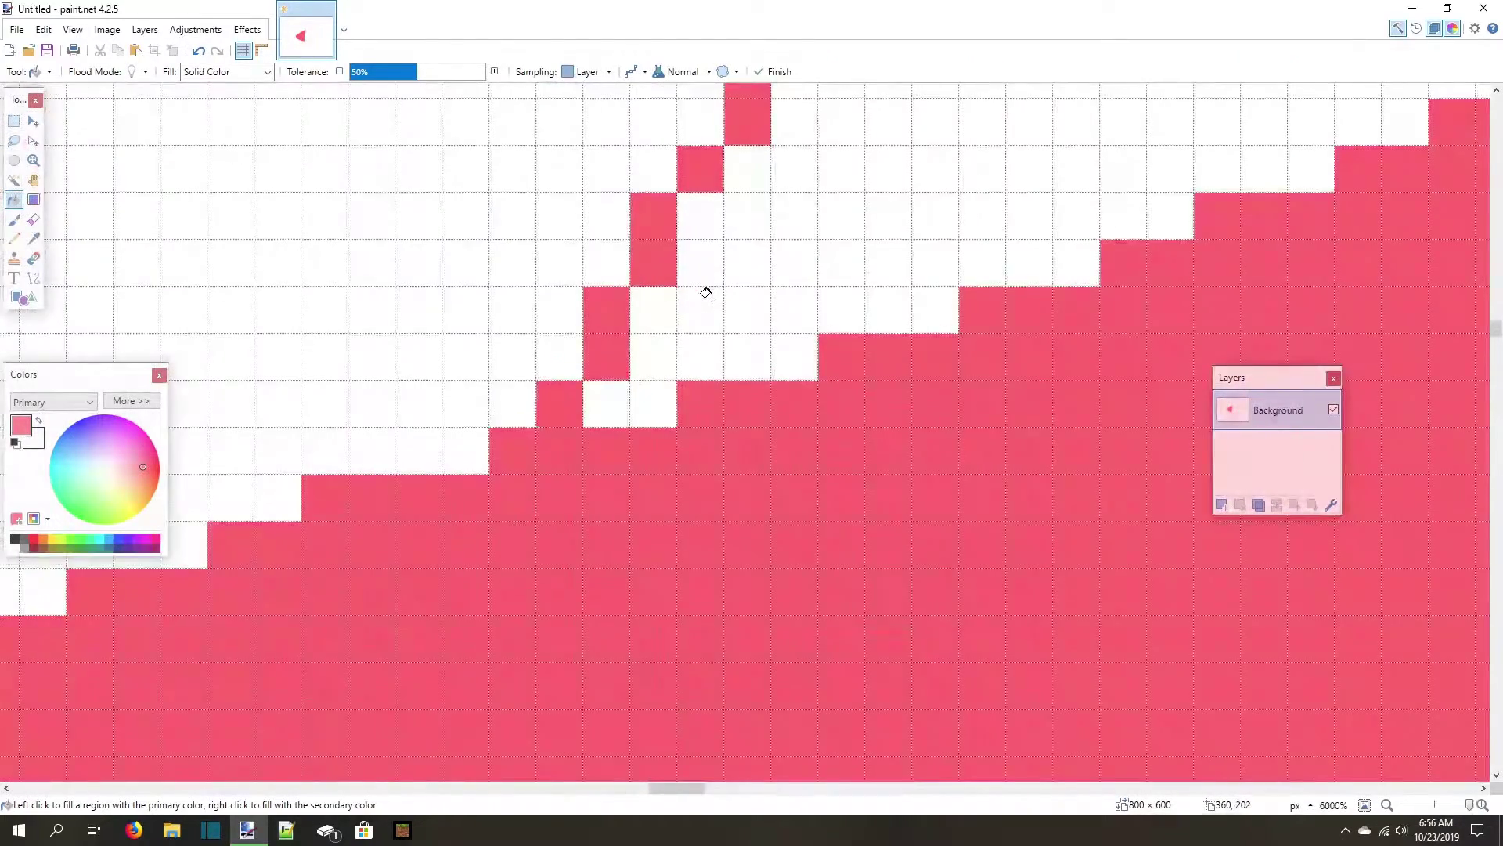
left_click(706, 293)
key("ctrl+z")
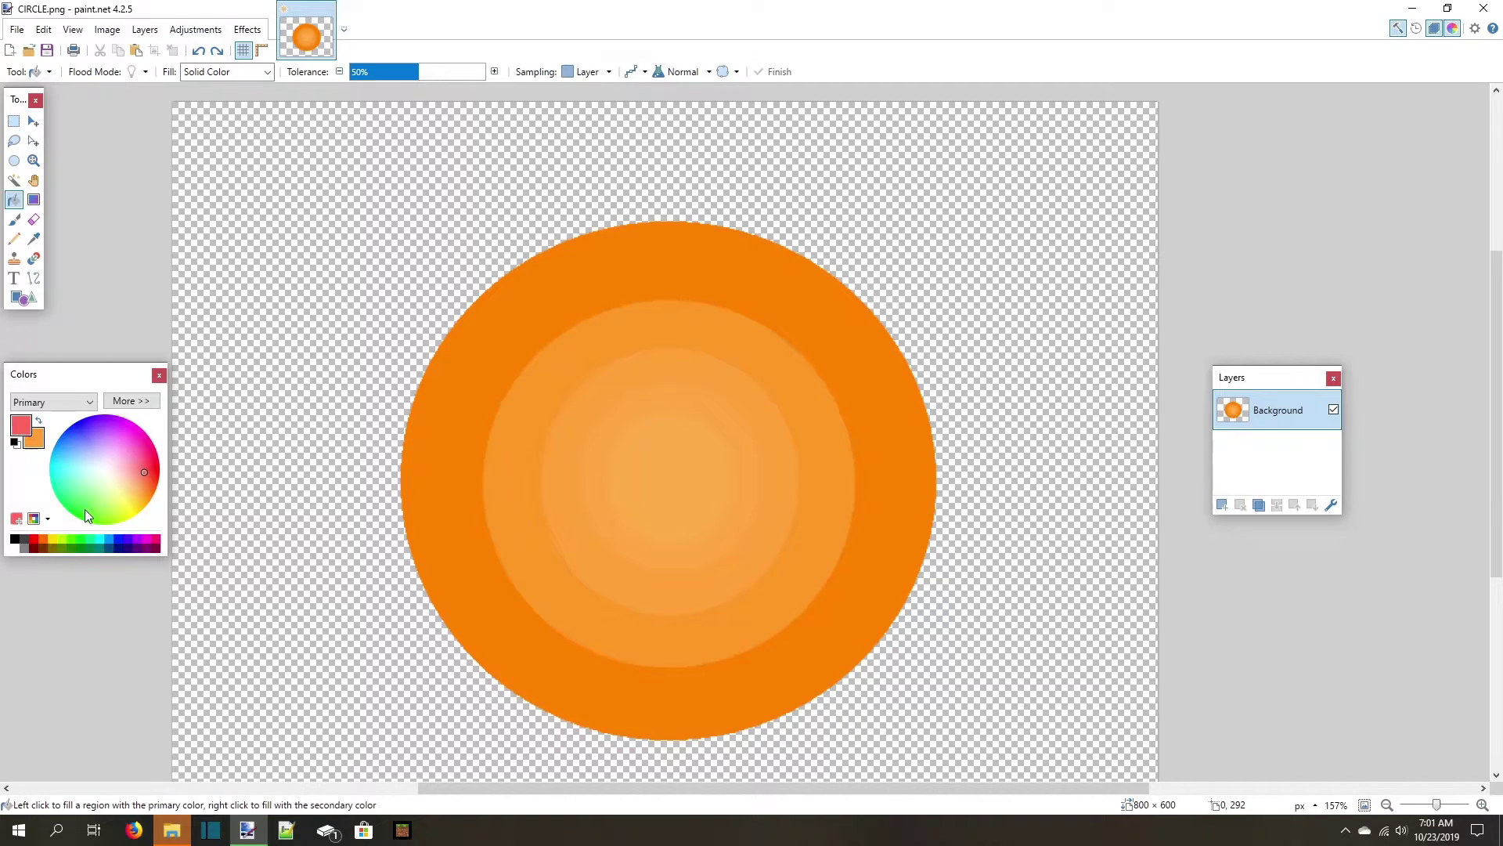
Pick green and, after several undone attempts, fill only the target's centre circle green.
left_click(84, 509)
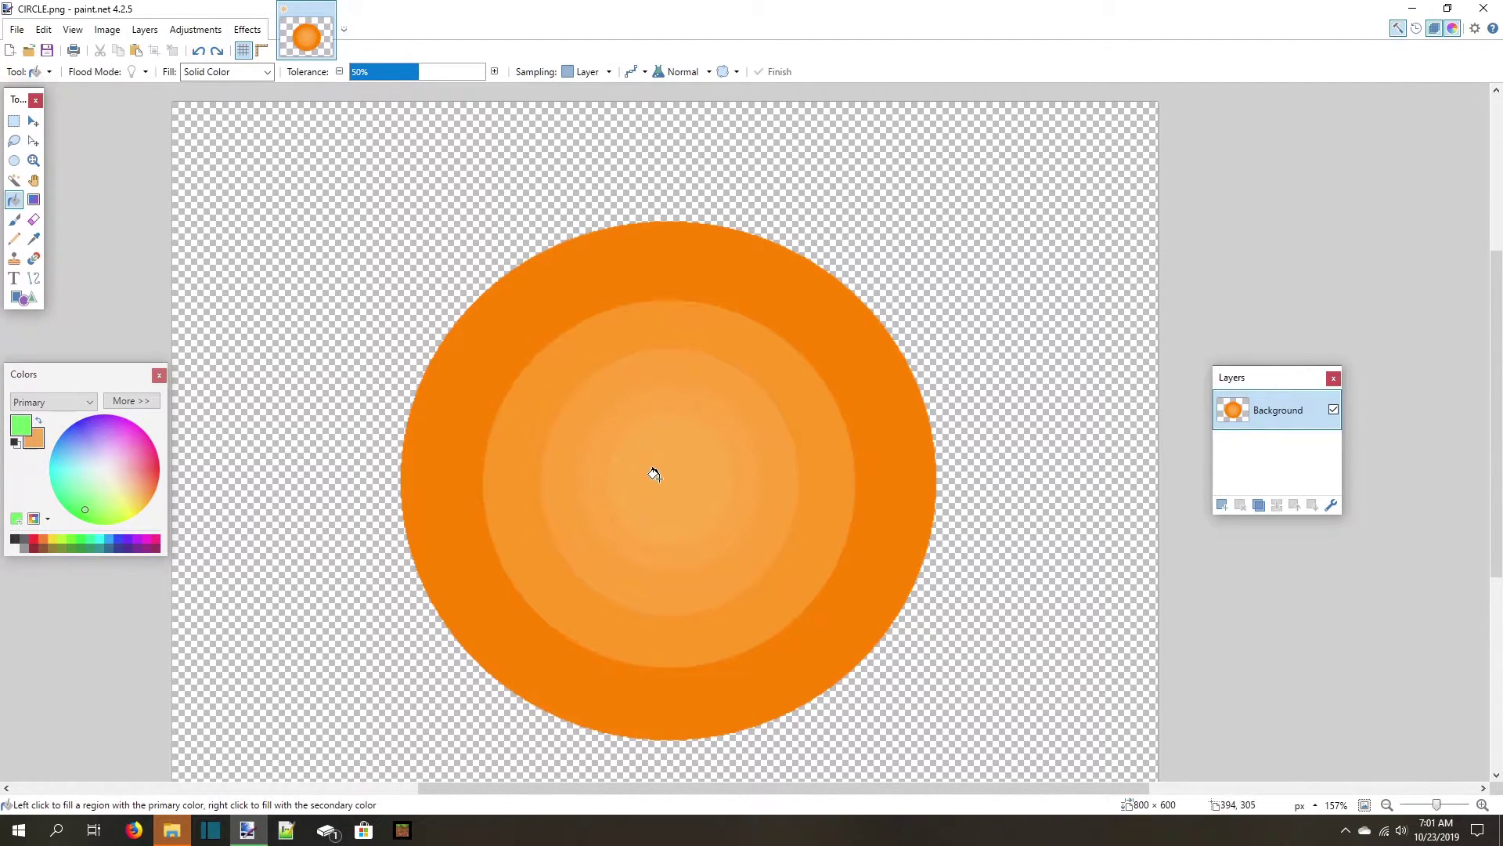
scroll(632, 460, "up", 3)
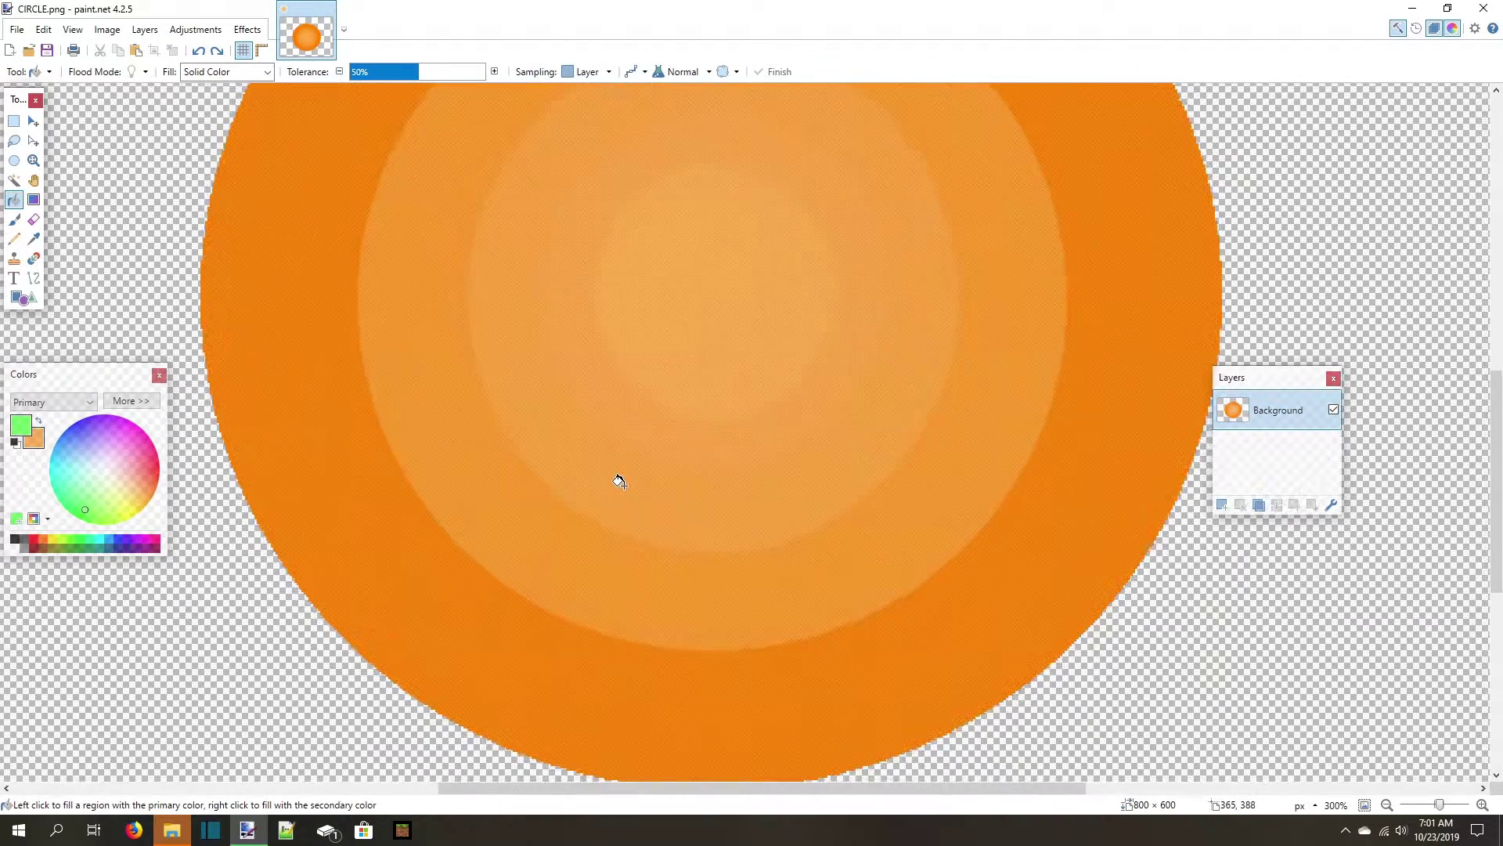
scroll(688, 336, "down", 3)
scroll(608, 457, "down", 2)
left_click(670, 347)
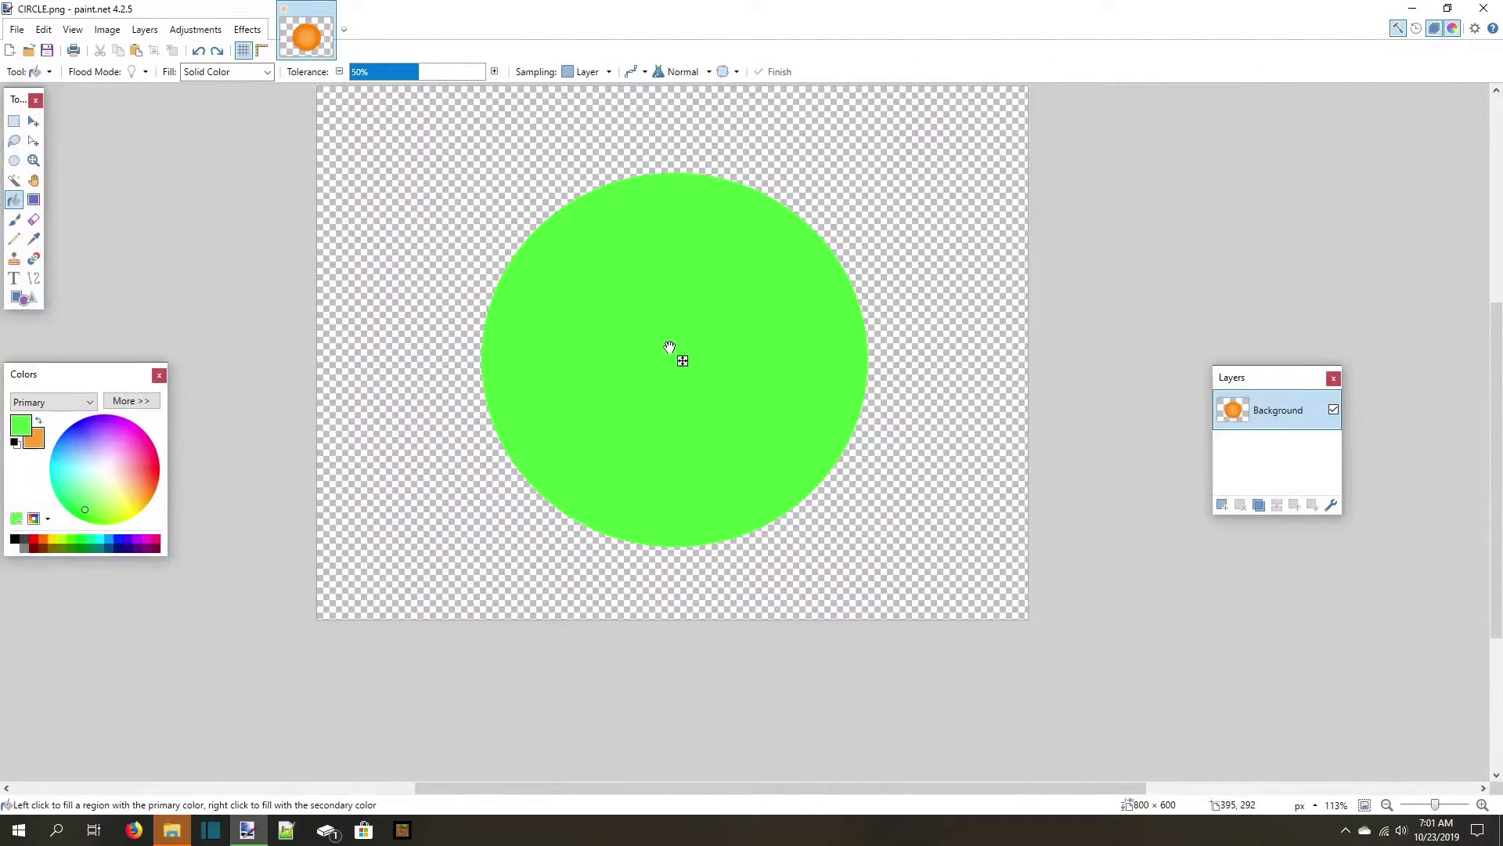
key("ctrl+z")
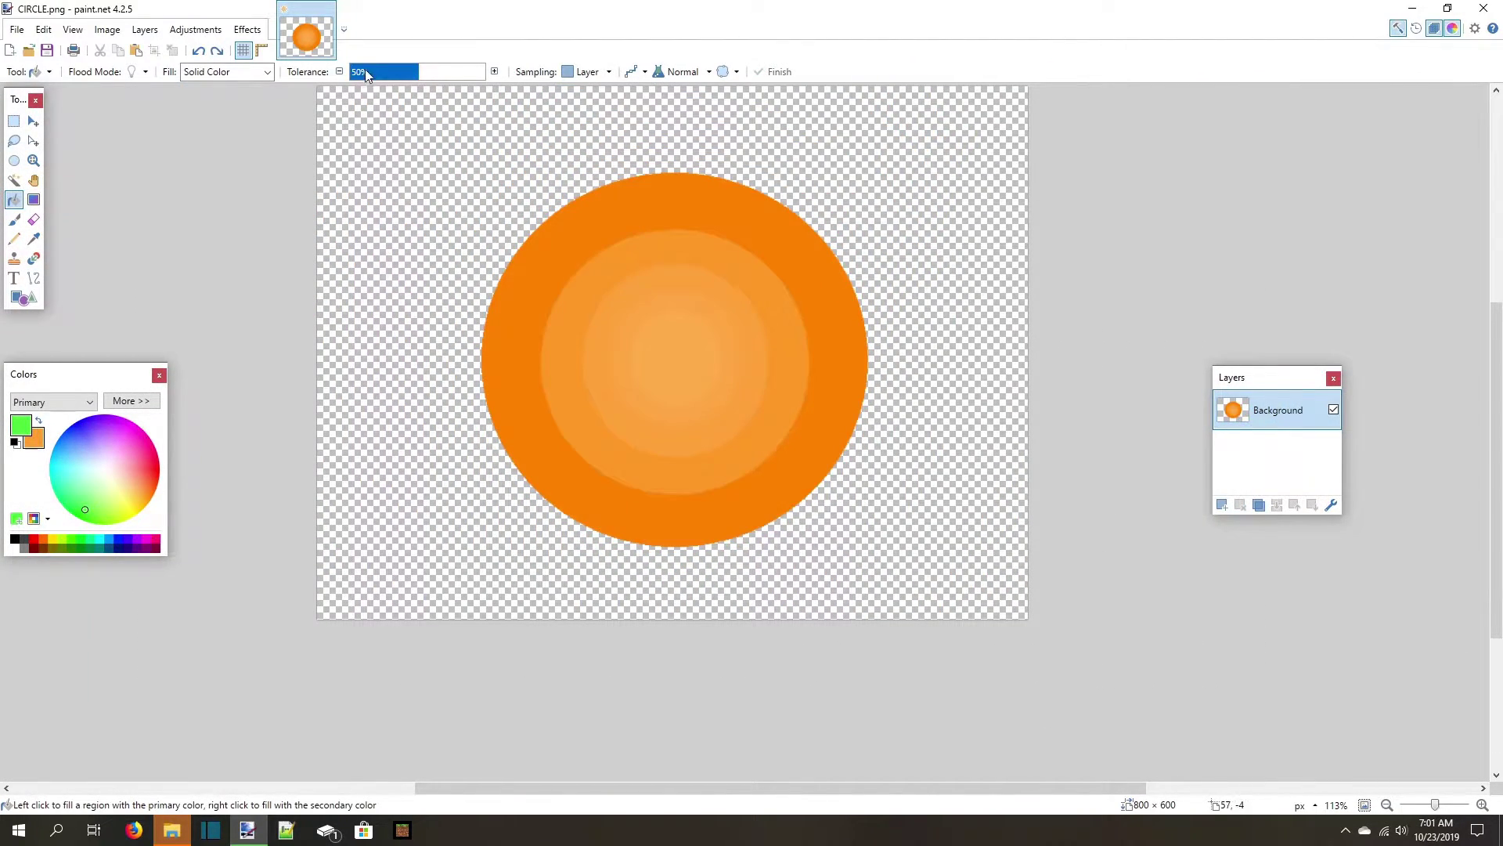
left_click(678, 358)
key("ctrl+z")
left_click(675, 345)
key("ctrl+z")
left_click(688, 371)
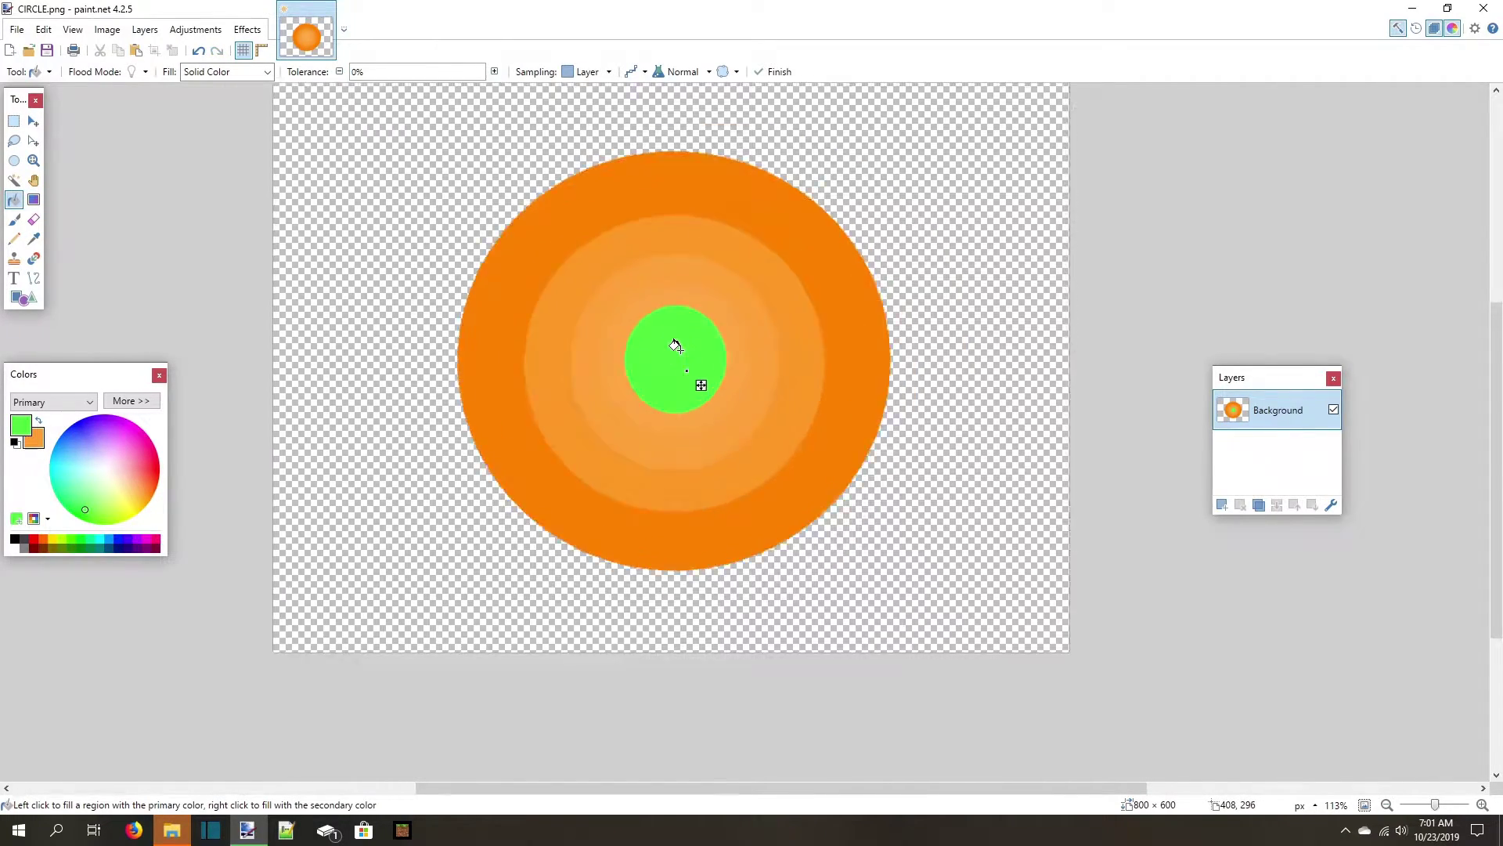
scroll(681, 367, "up", 5)
scroll(678, 396, "down", 2)
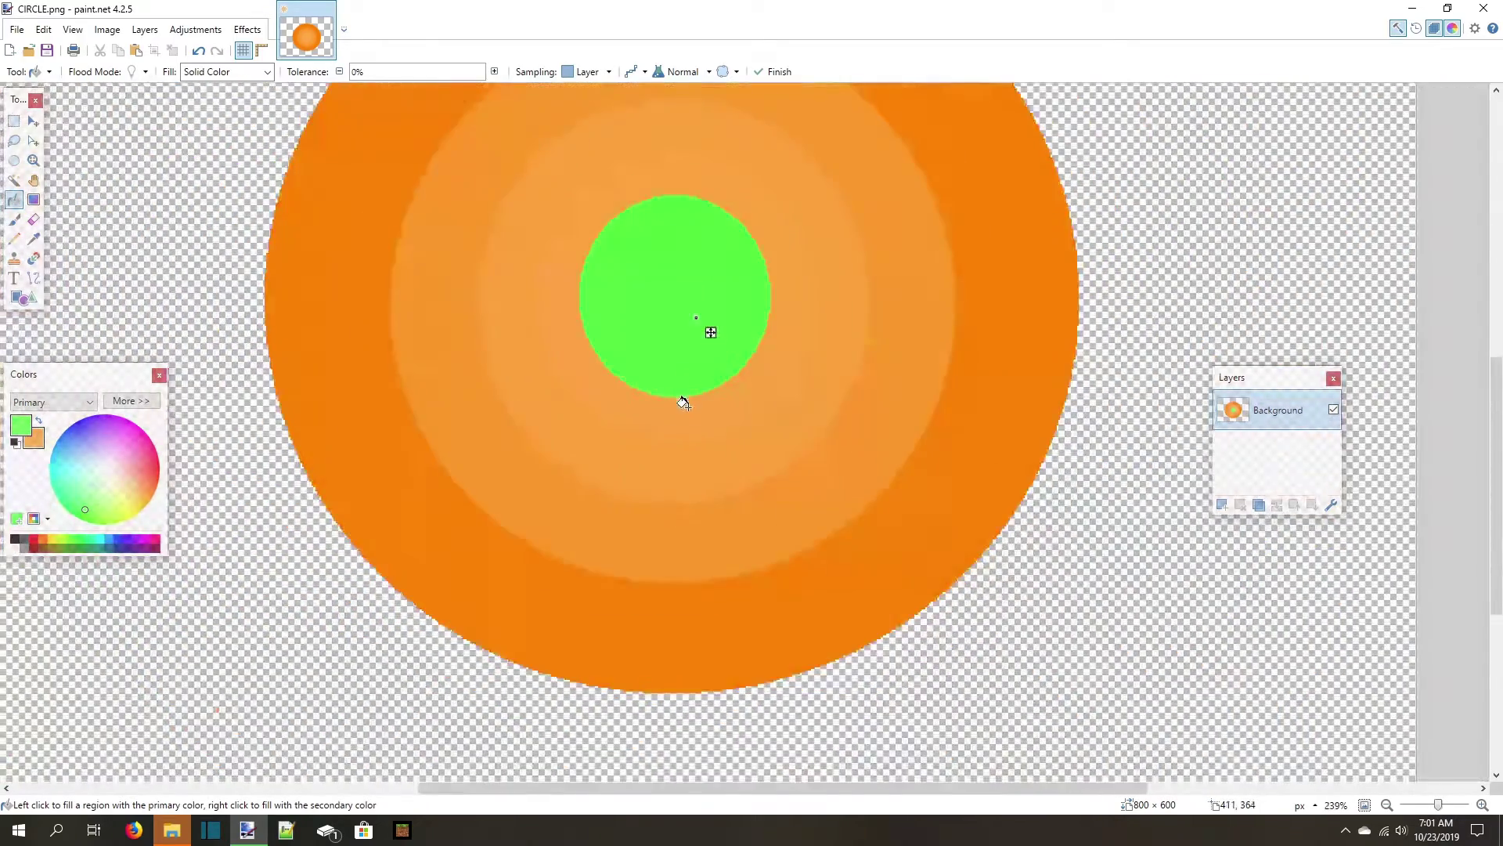
scroll(678, 415, "up", 2)
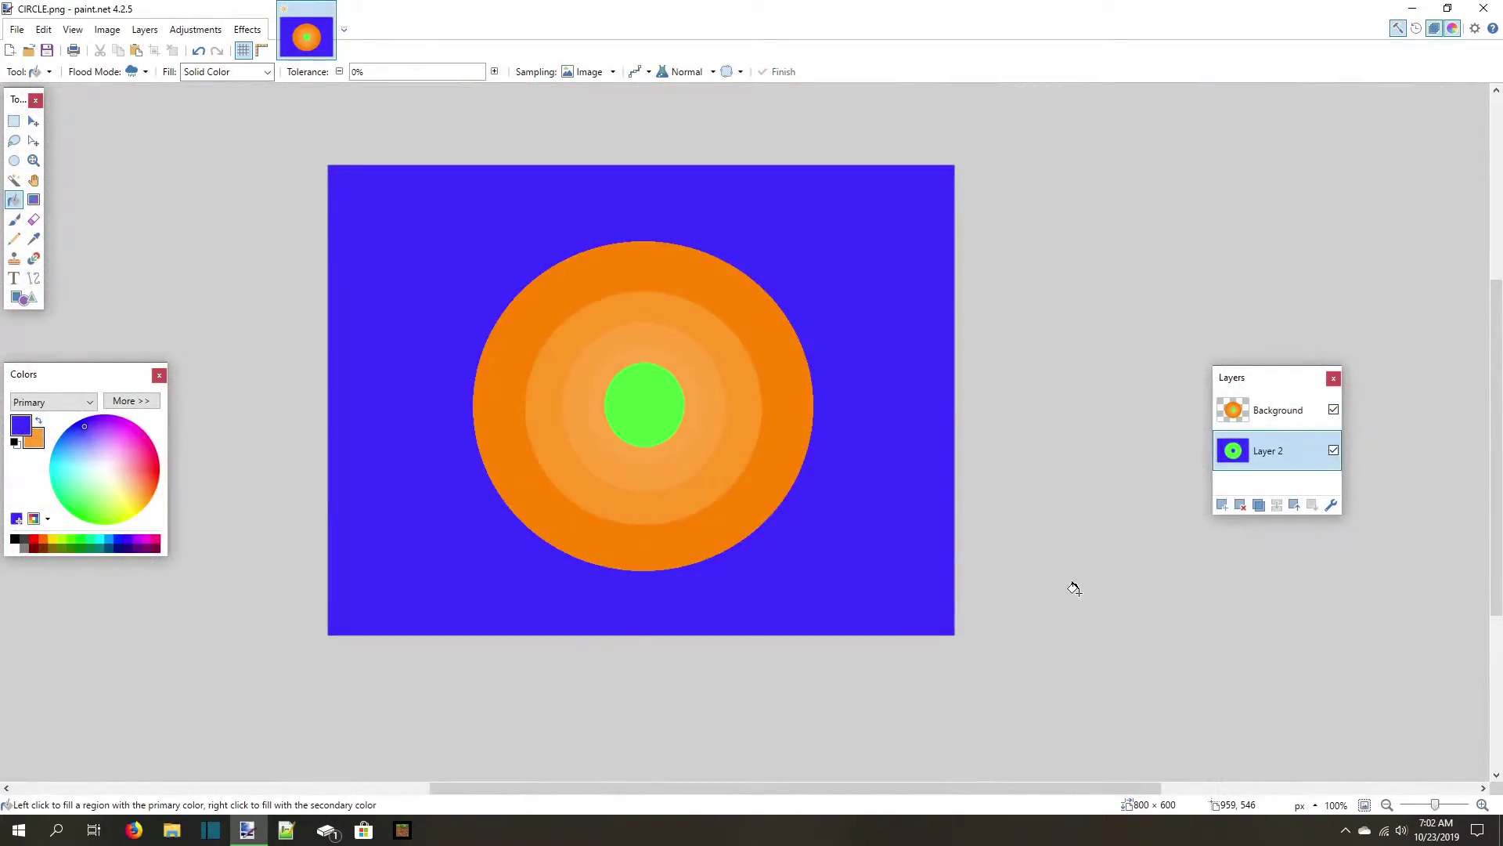
Try the Forward Diagonal and Percent 50 fill patterns on the blue background, undoing each.
left_click(270, 72)
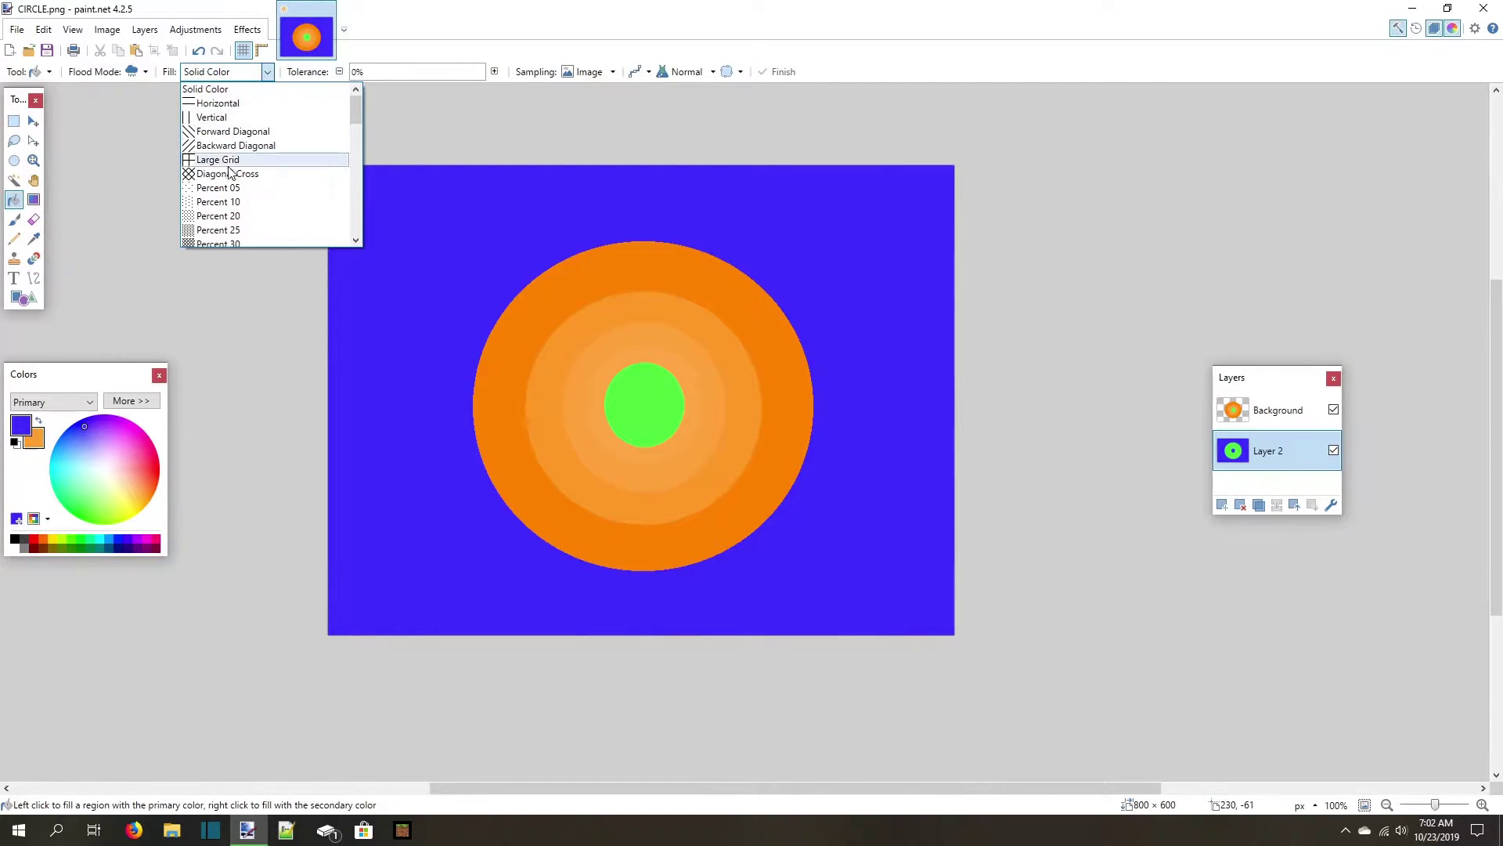
left_click(231, 131)
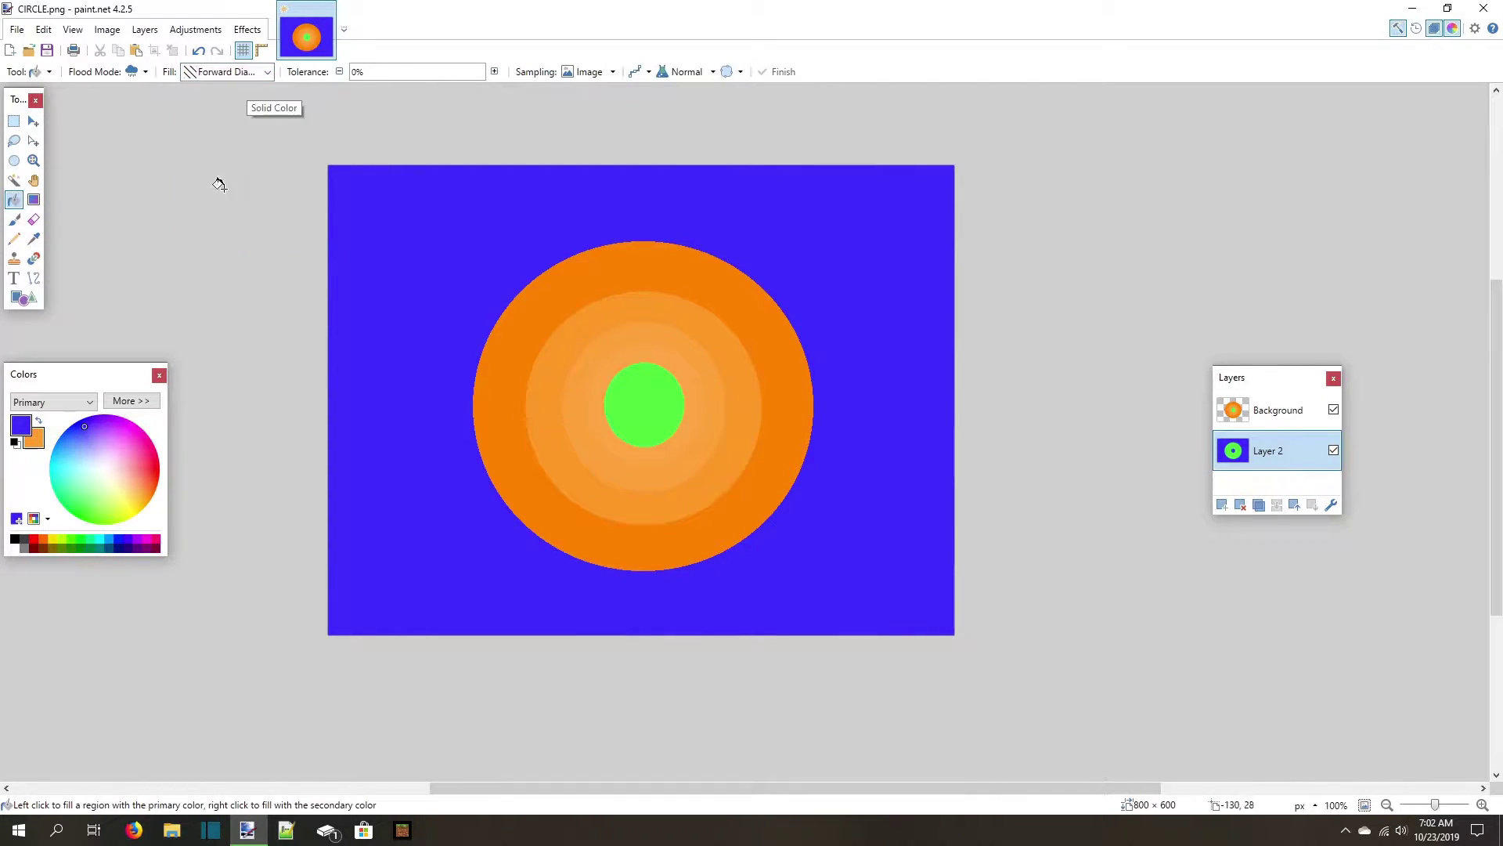
left_click(431, 245)
key("ctrl+z")
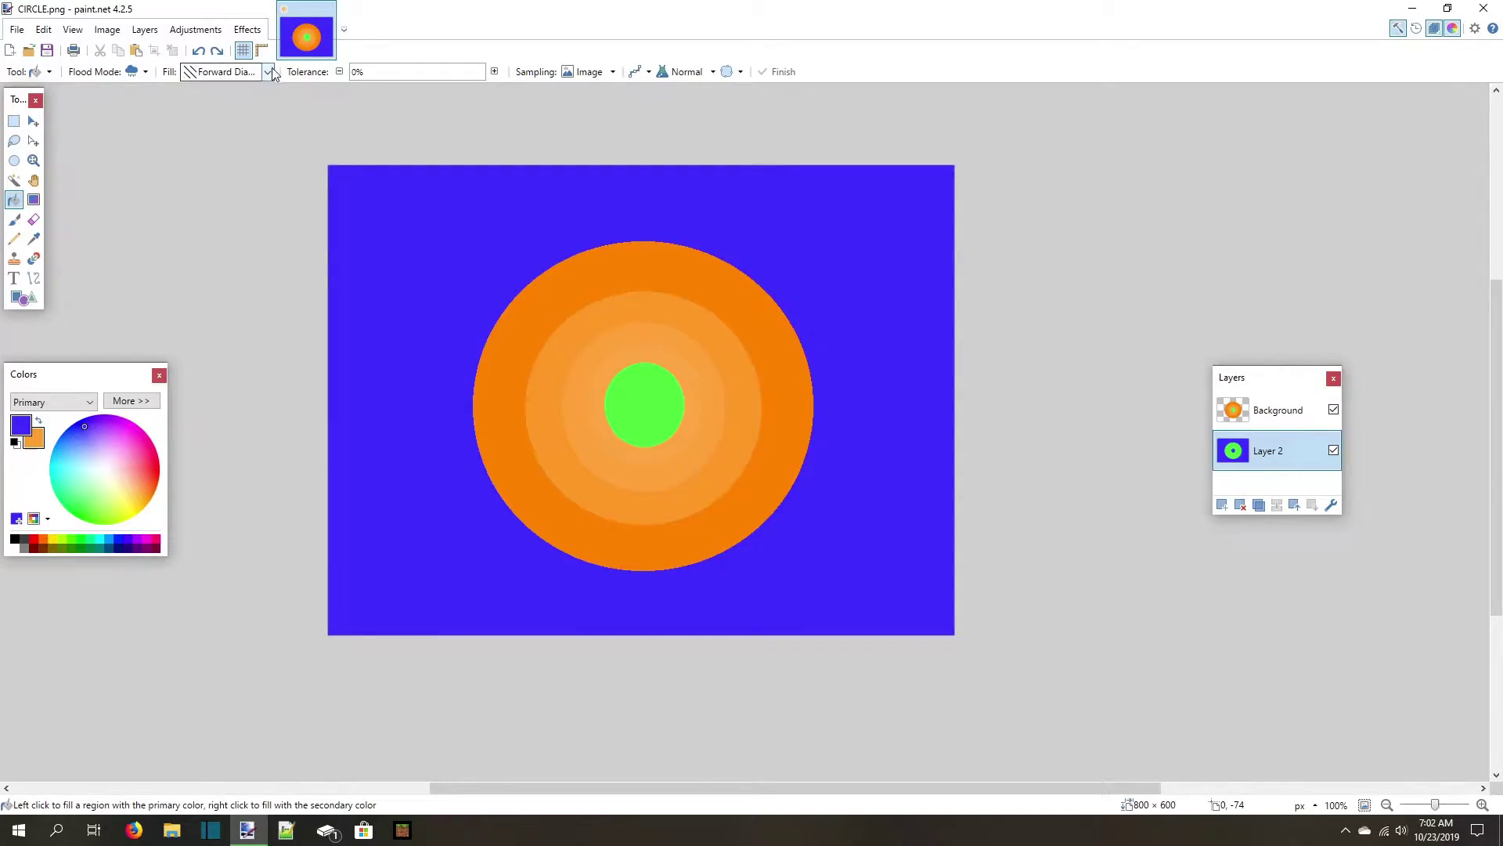
left_click(269, 72)
left_click(231, 231)
left_click(356, 248)
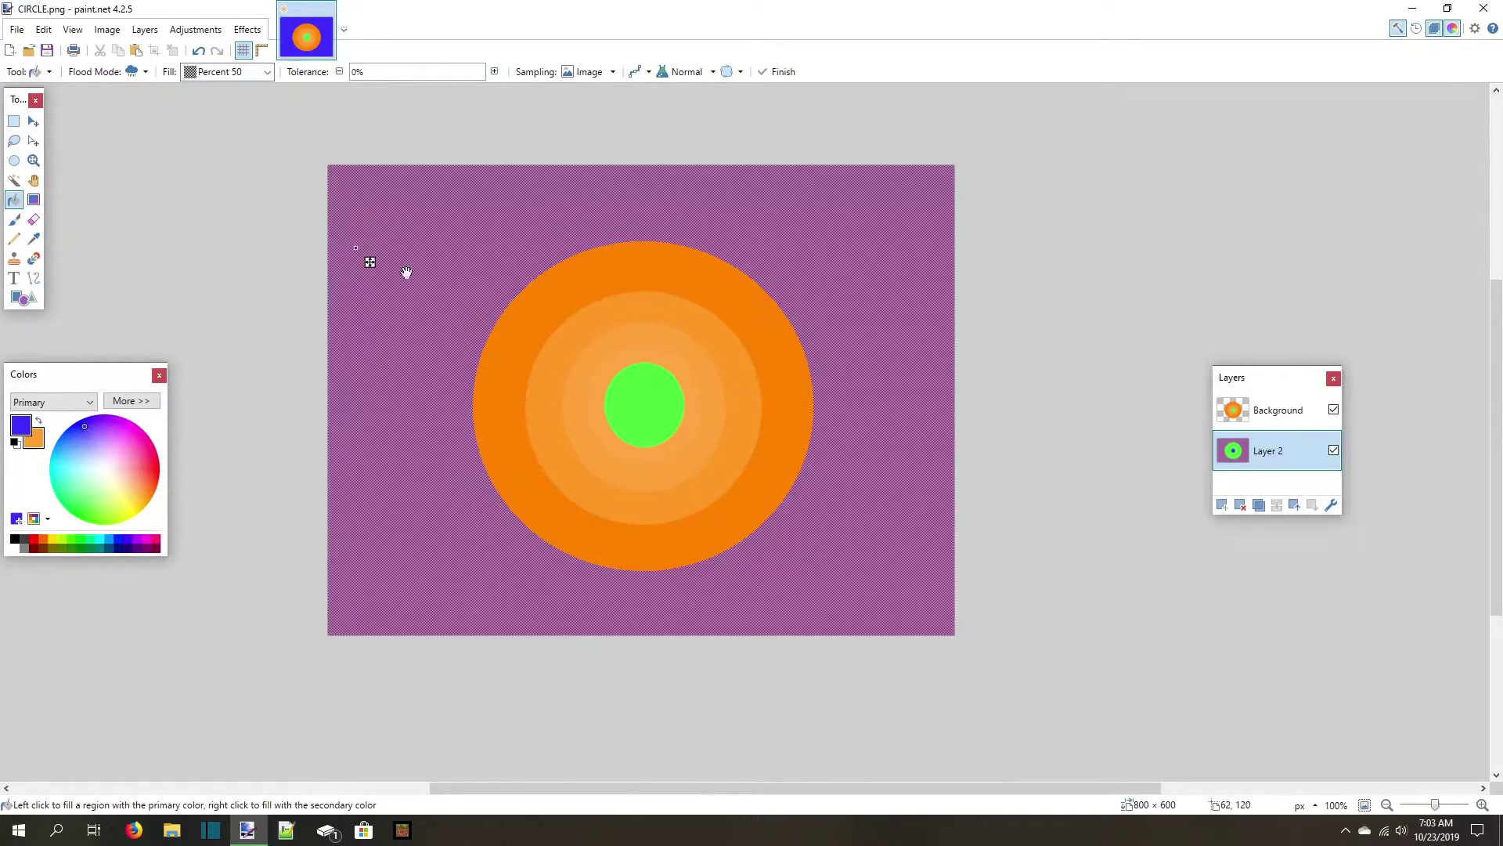
scroll(783, 376, "up", 5)
scroll(900, 356, "down", 3)
key("ctrl+z")
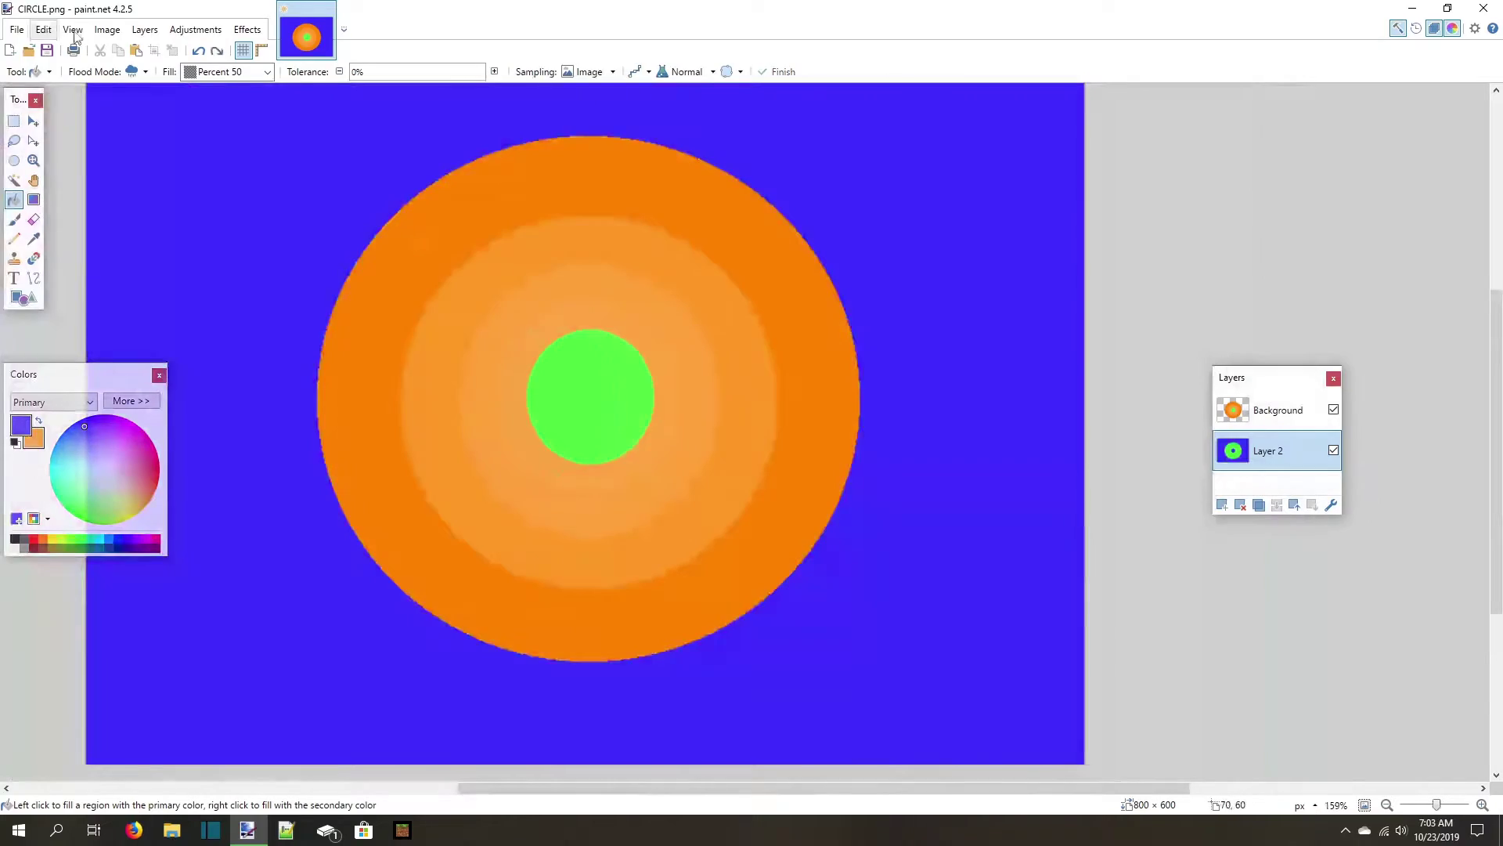
Fill the blue background with the Wide Downward Diagonal pattern.
left_click(226, 72)
left_click(223, 189)
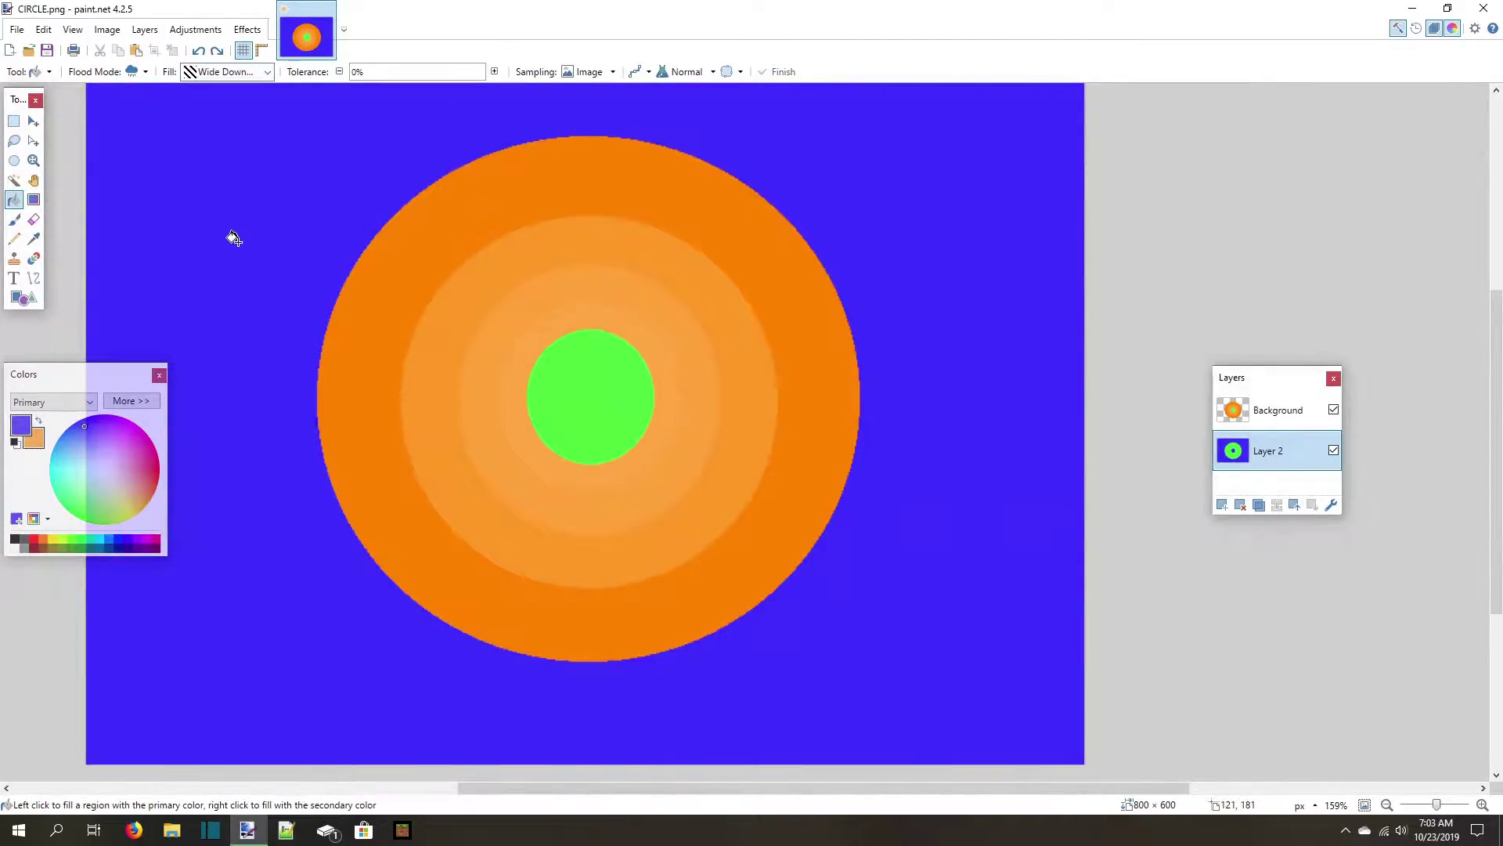
left_click(238, 242)
scroll(252, 254, "down", 3)
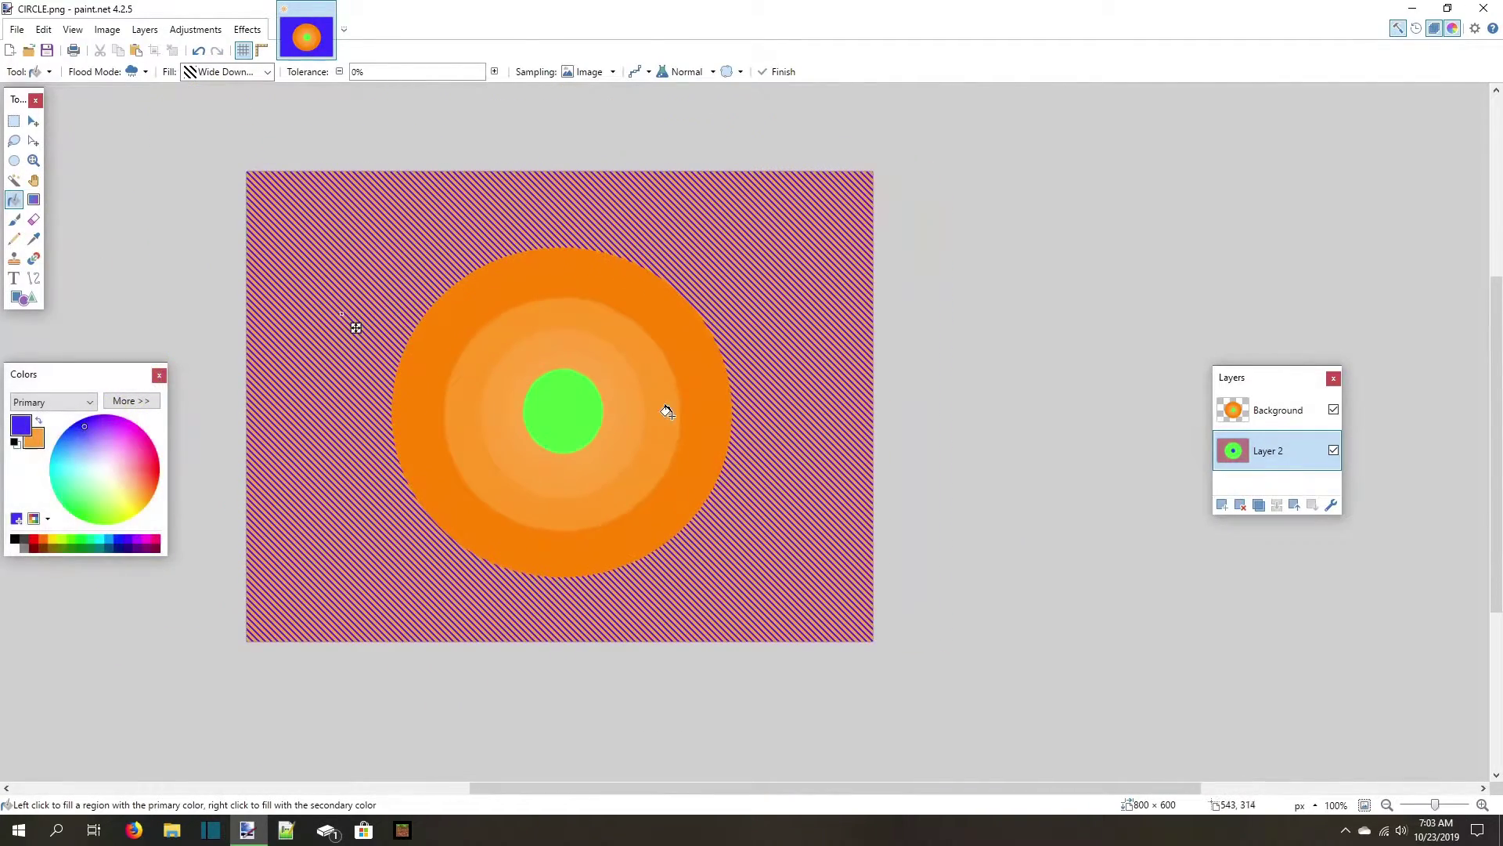
scroll(517, 376, "up", 1)
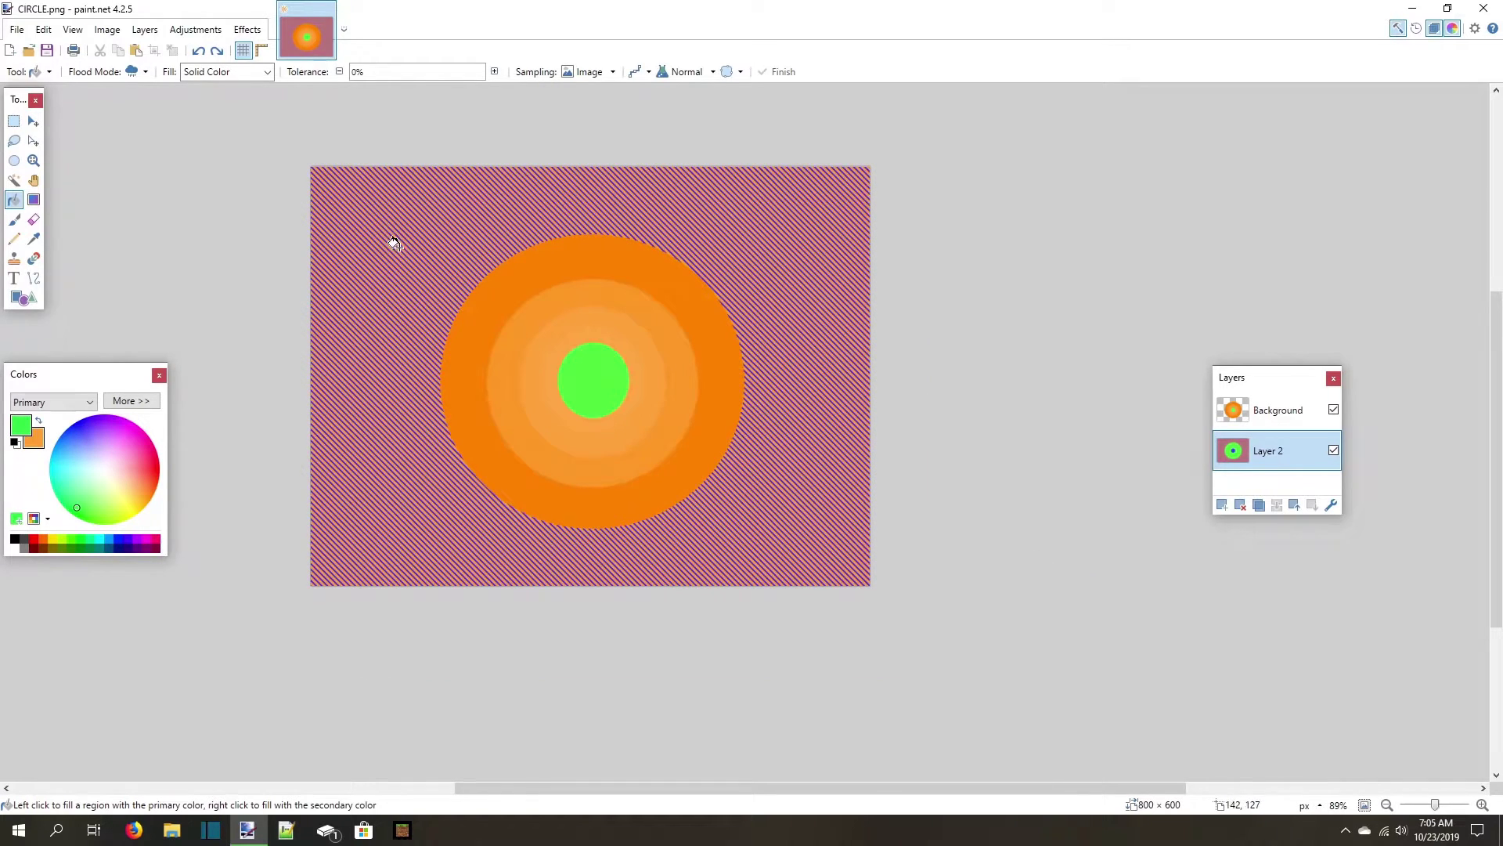
Set Flood Mode to Global and trial-fill the orange stripes green, then undo.
scroll(422, 254, "up", 2)
scroll(423, 254, "left", 2)
left_click(144, 72)
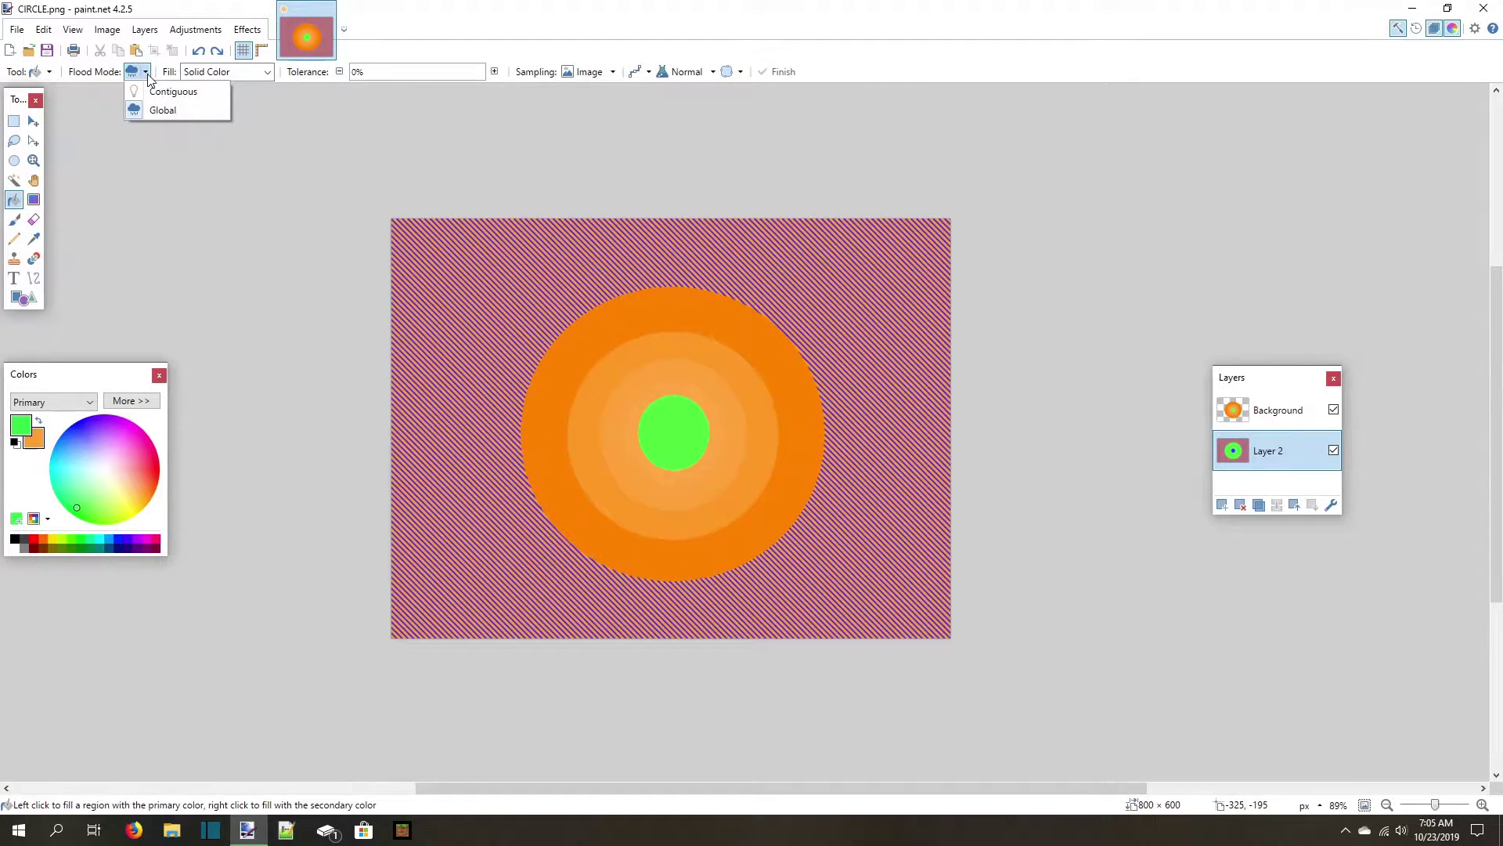
scroll(430, 349, "up", 4)
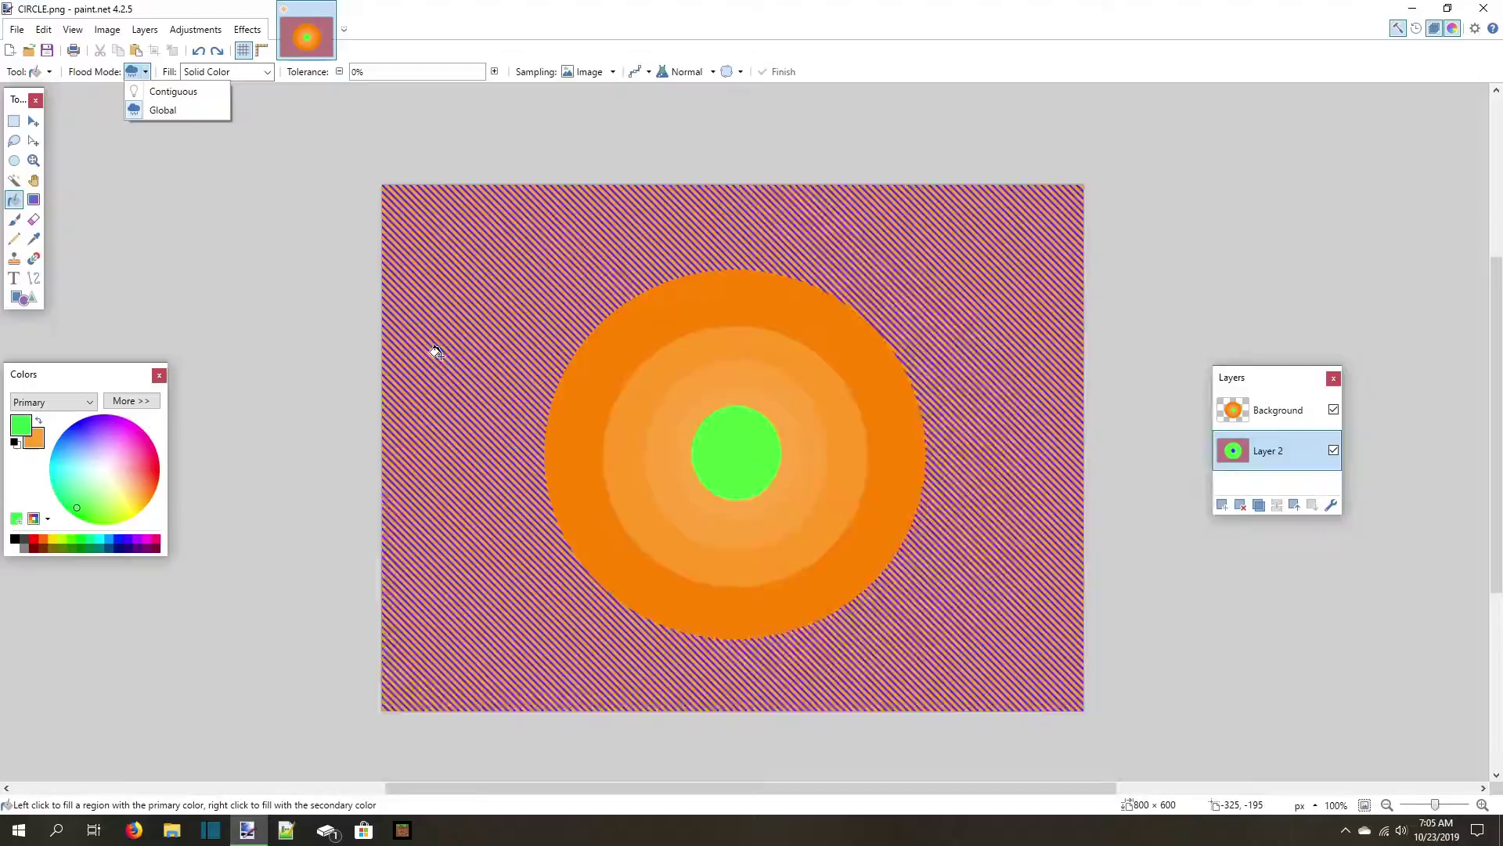
scroll(539, 394, "up", 2)
scroll(508, 339, "up", 2)
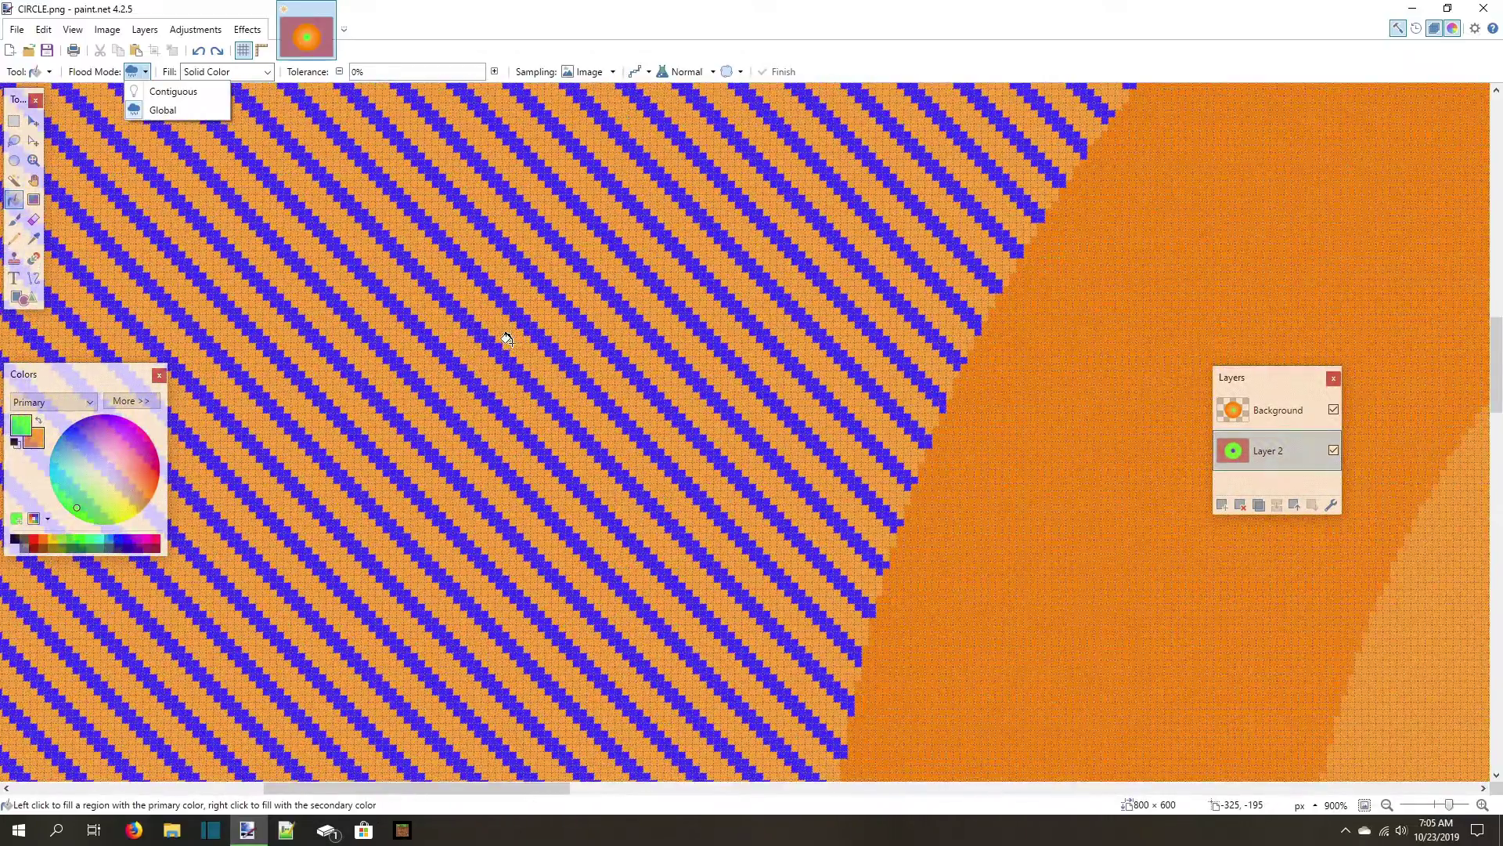
left_click(433, 254)
scroll(470, 298, "down", 2)
left_click(486, 312)
scroll(489, 309, "down", 5)
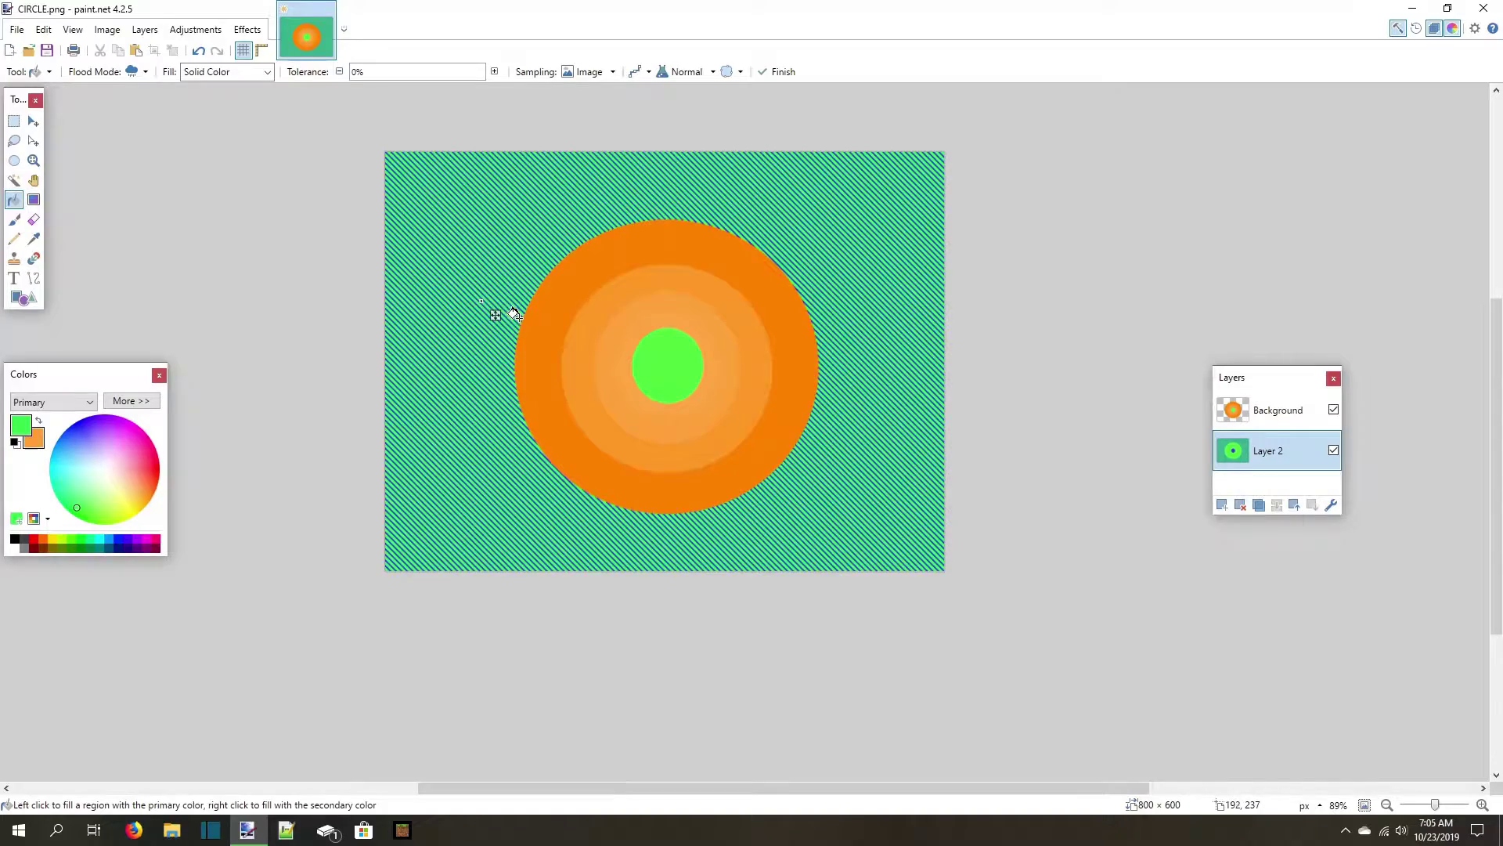
key("ctrl+z")
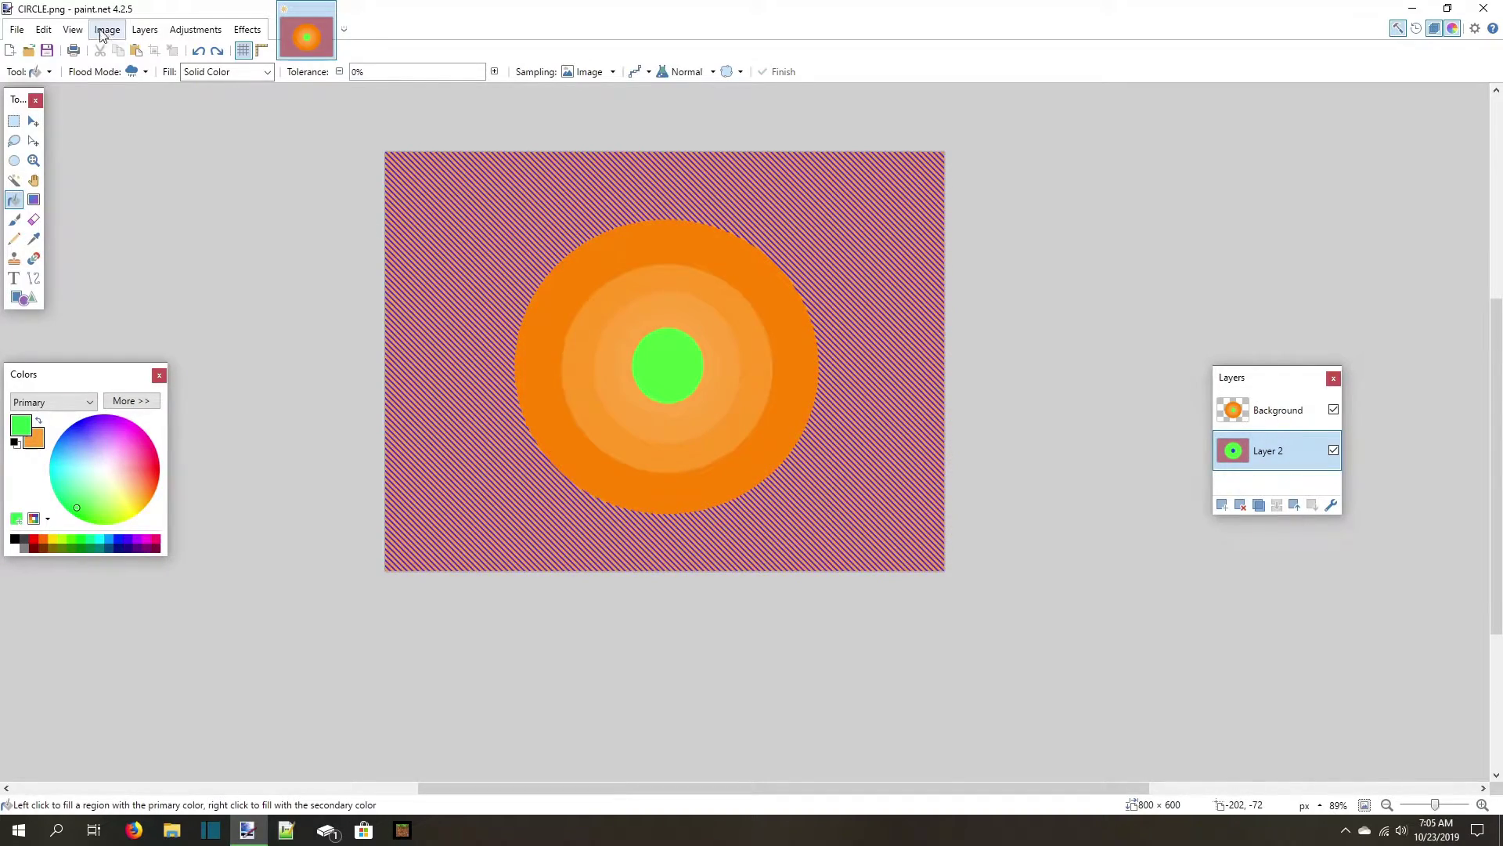
Fill every orange stripe green at once using global flood mode.
scroll(469, 271, "up", 3)
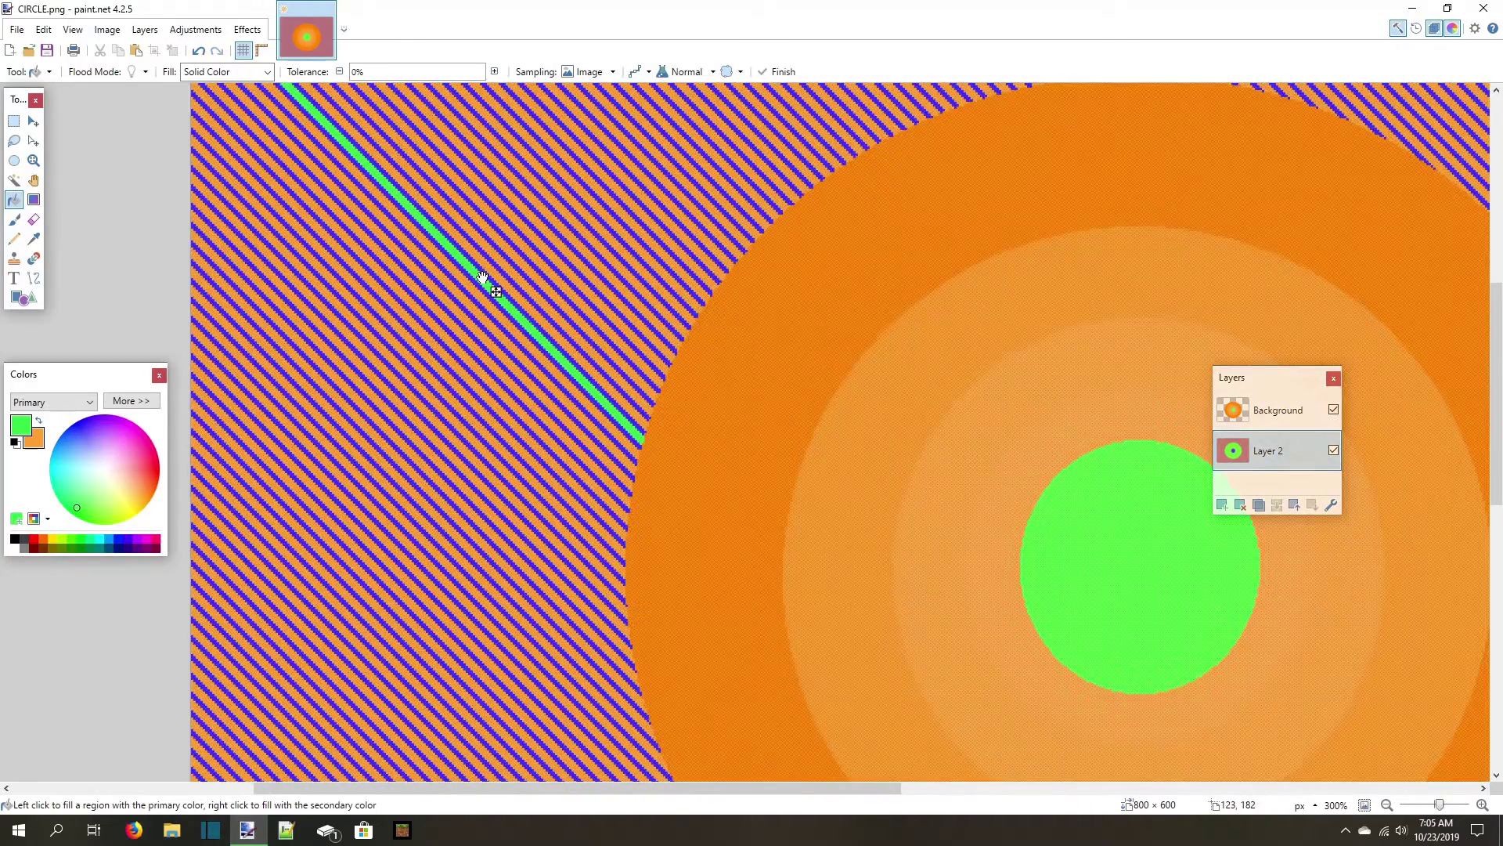
scroll(480, 278, "down", 2)
left_click(131, 71)
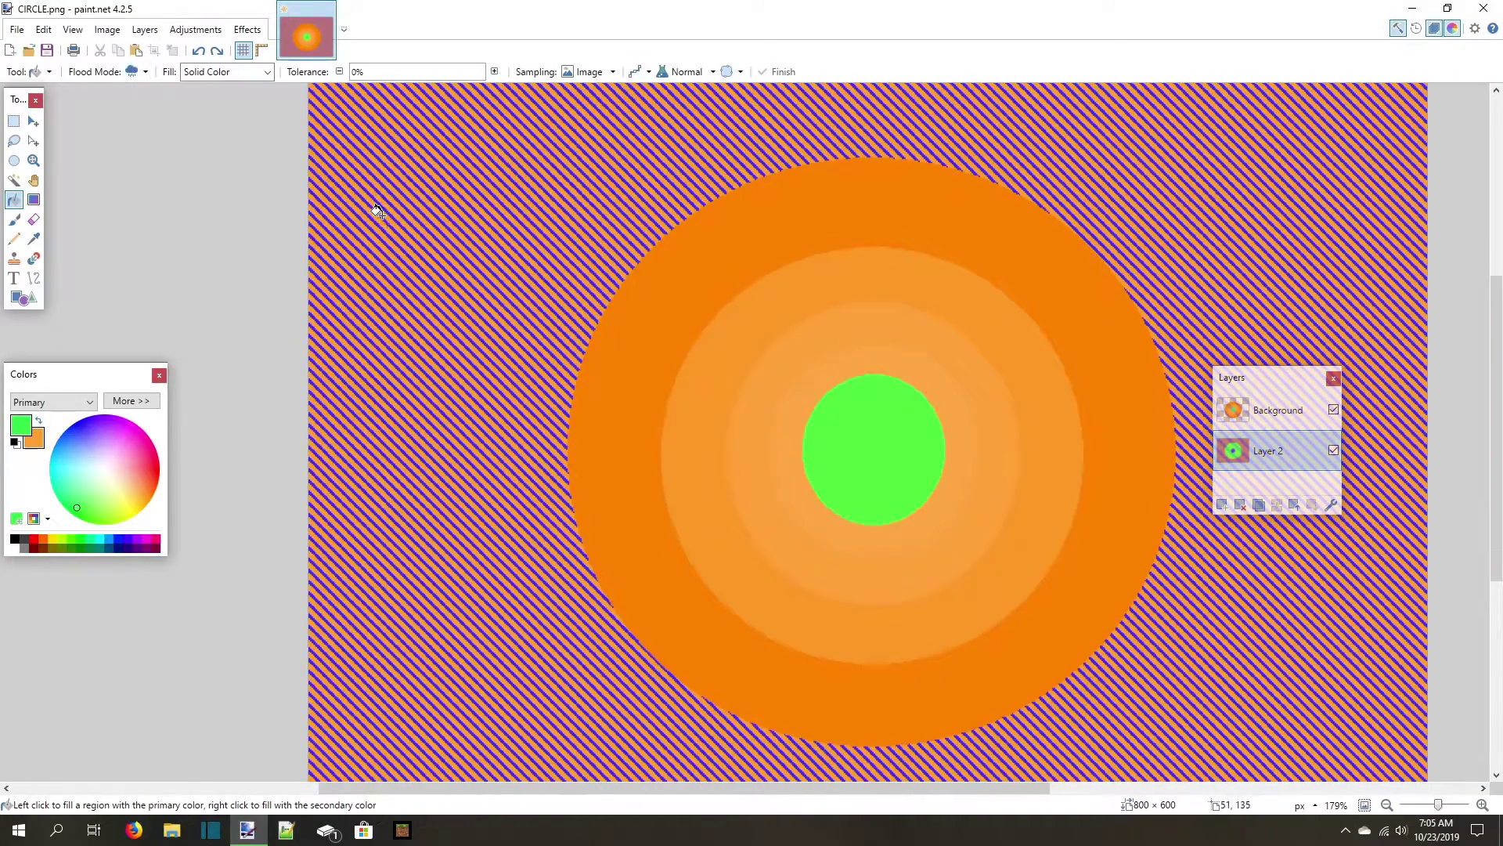
left_click(444, 288)
scroll(396, 245, "down", 3)
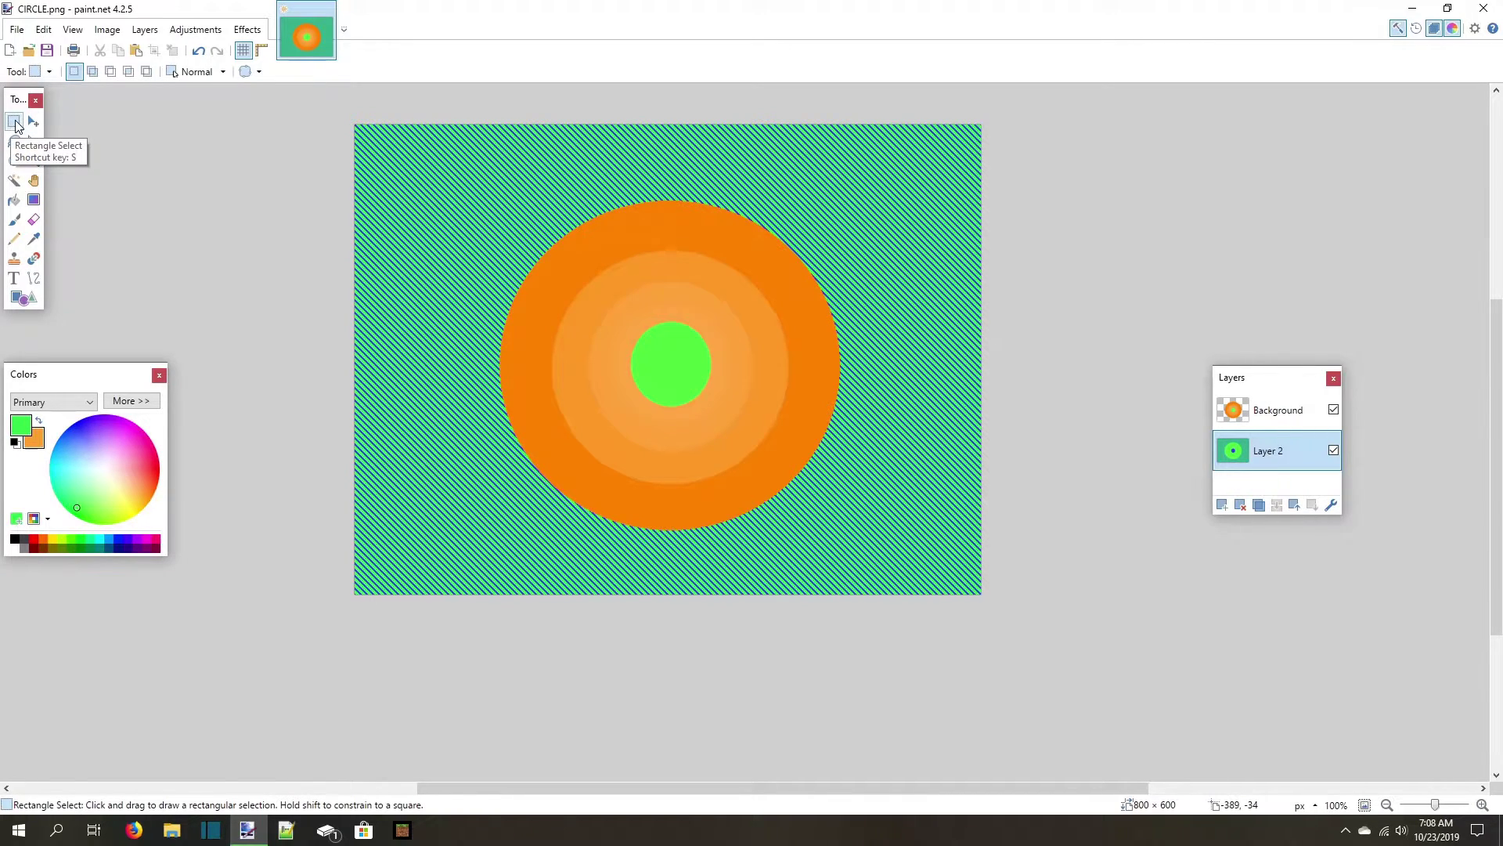
Marquee a rectangle in the upper-left of the striped background, redrawing it once.
left_click_drag(381, 139, 518, 260)
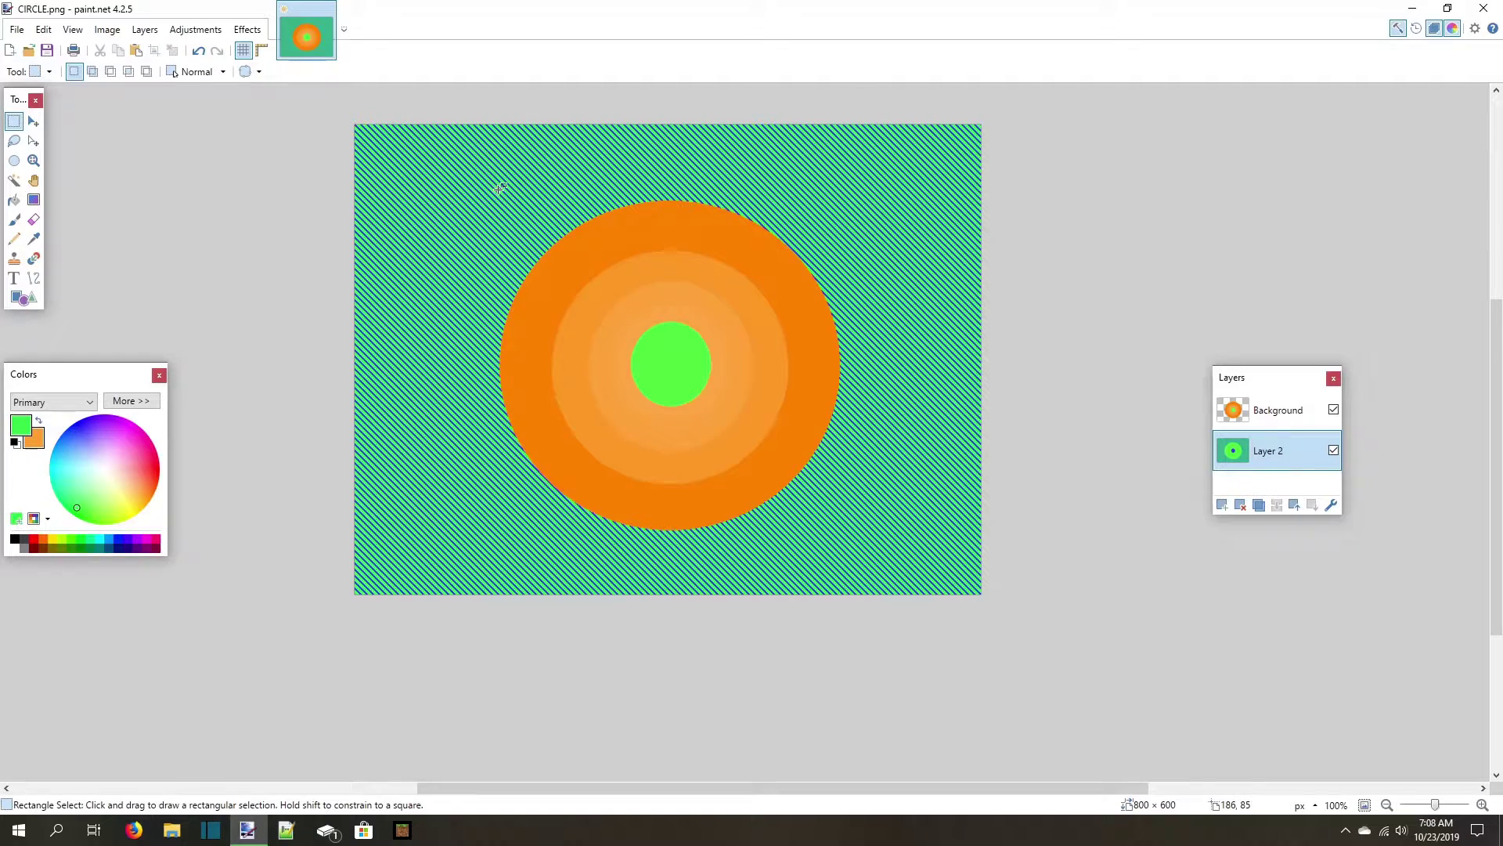
left_click_drag(496, 163, 381, 305)
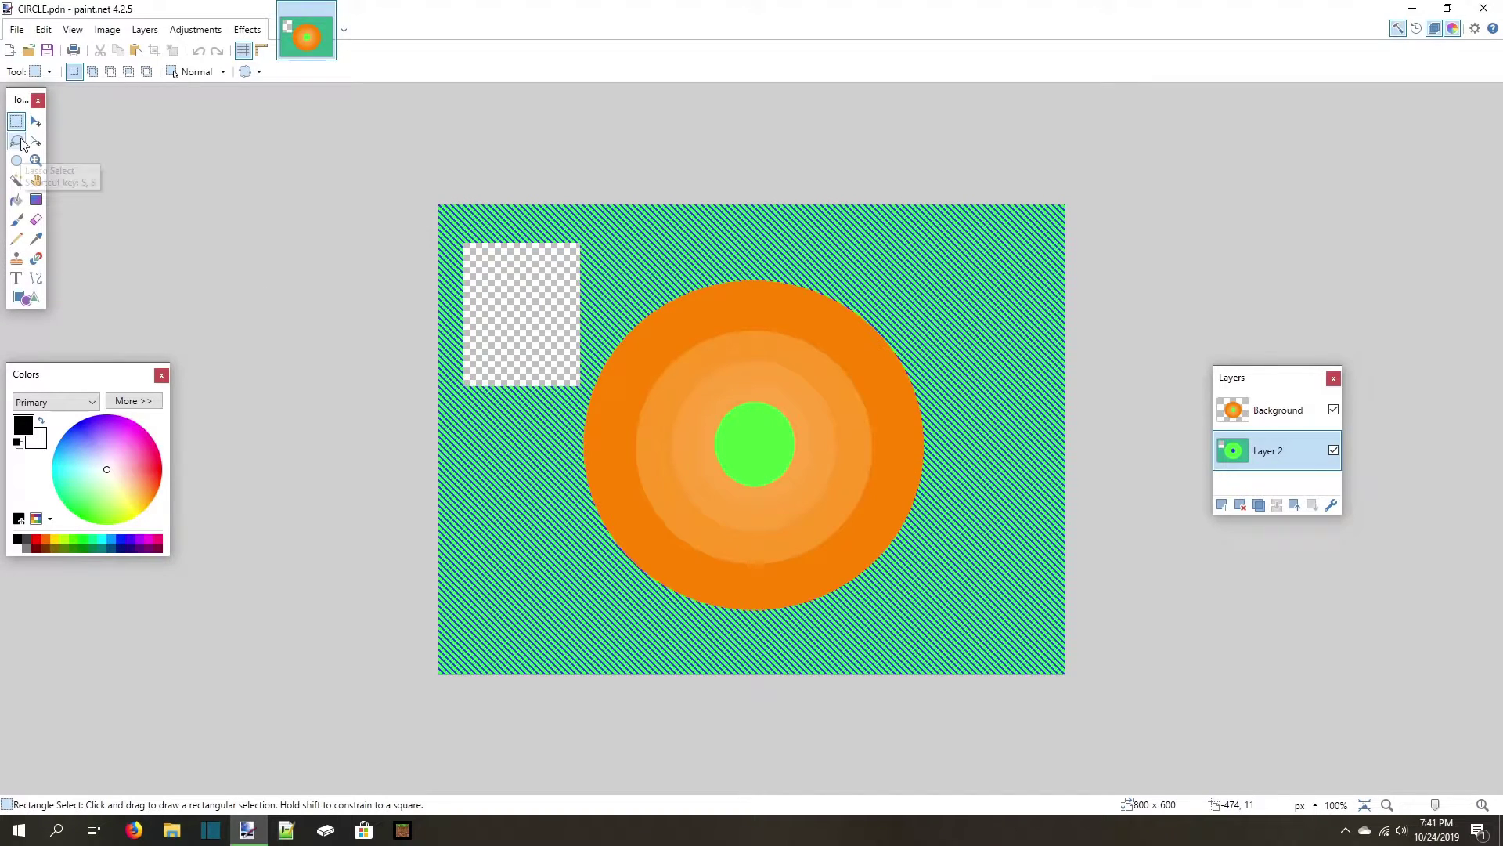
Draw and then clear a freehand Lasso selection around the target.
left_click(20, 138)
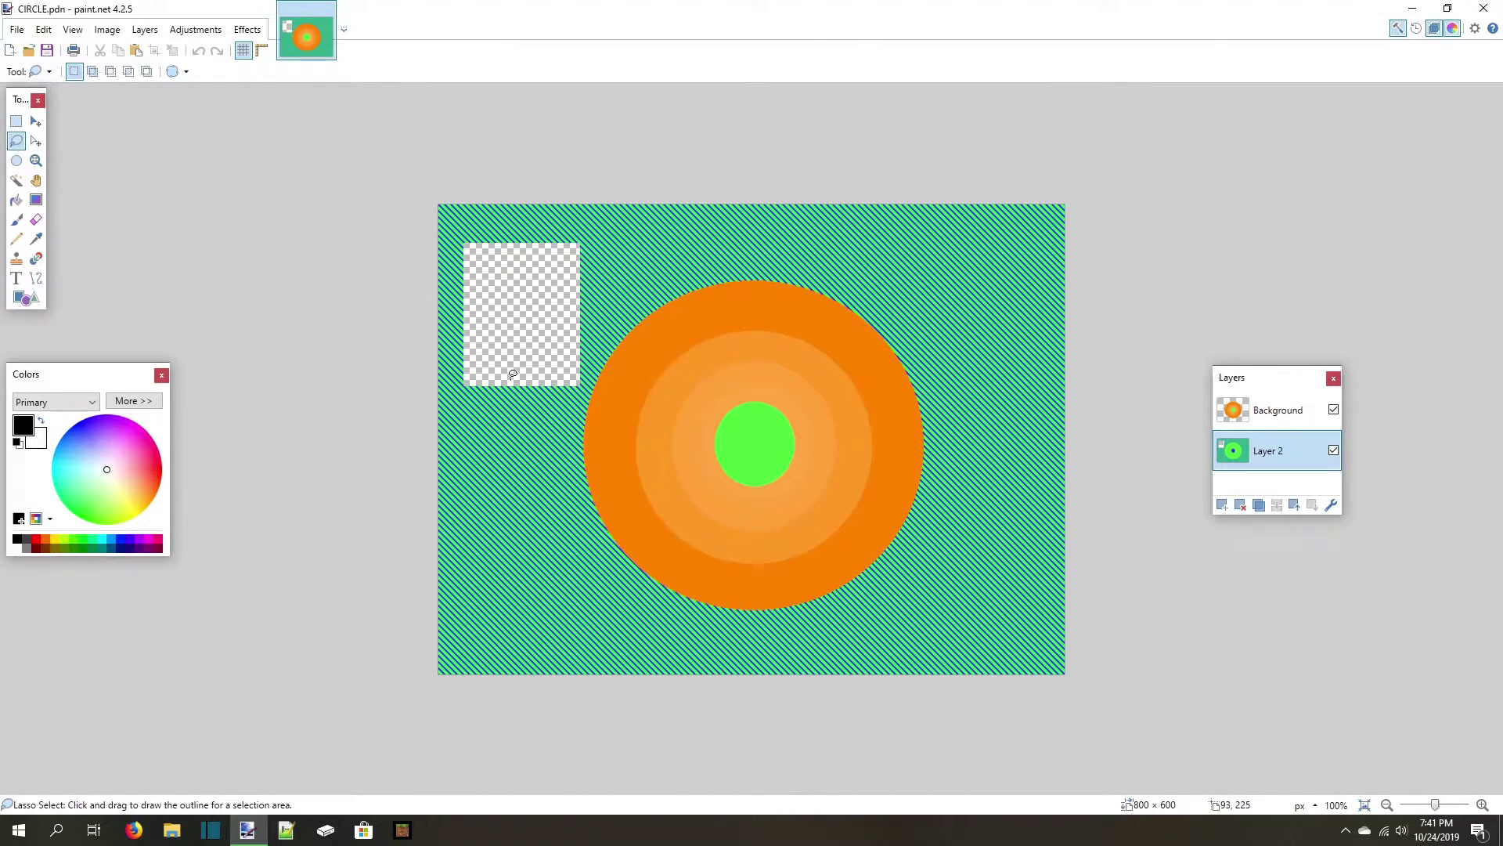
mouse_move(534, 504)
left_mouse_down()
mouse_move(661, 241)
mouse_move(845, 181)
mouse_move(971, 213)
mouse_move(1074, 351)
mouse_move(1025, 461)
mouse_move(863, 453)
mouse_move(755, 403)
mouse_move(701, 413)
mouse_move(728, 477)
mouse_move(652, 456)
mouse_move(630, 423)
mouse_move(688, 326)
left_mouse_up()
left_click(830, 448)
Ellipse-select a wide flat ellipse across the circle's middle and change the Selection quality setting.
left_click(15, 161)
left_click_drag(594, 270, 927, 641)
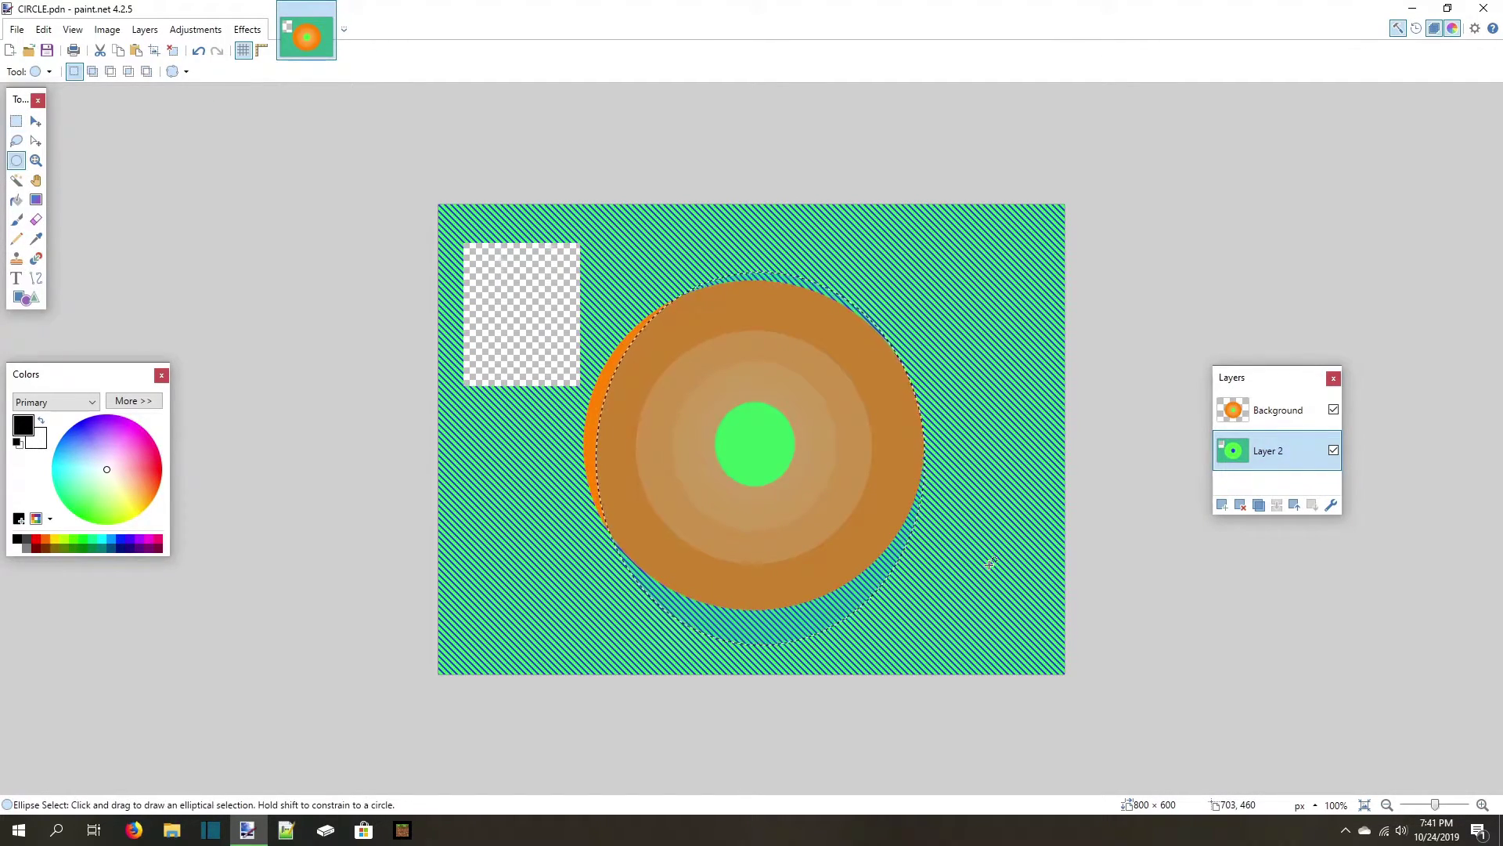
left_click_drag(959, 419, 513, 523)
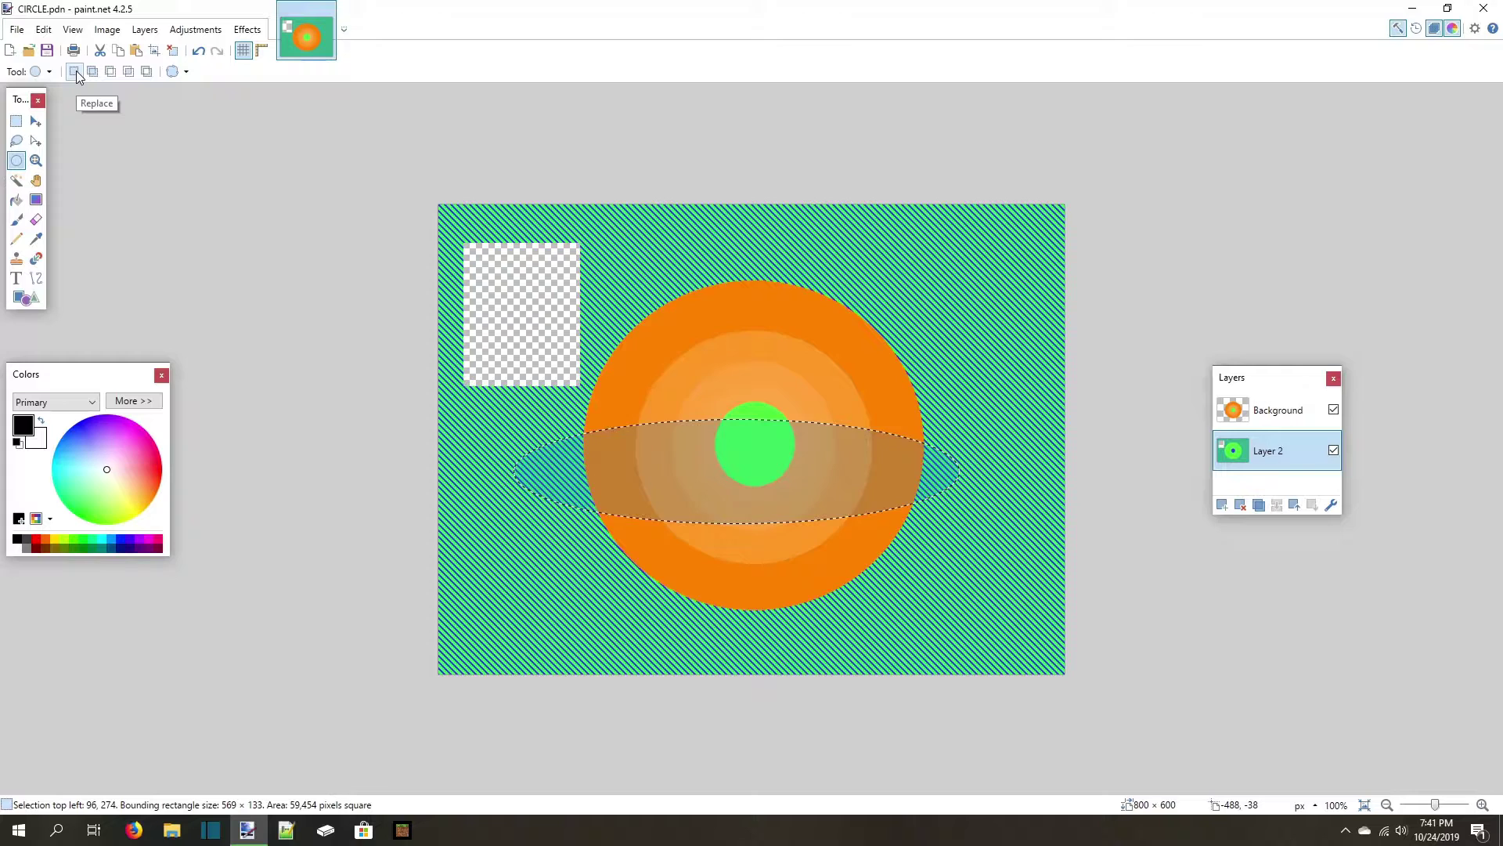
left_click(179, 77)
left_click(188, 93)
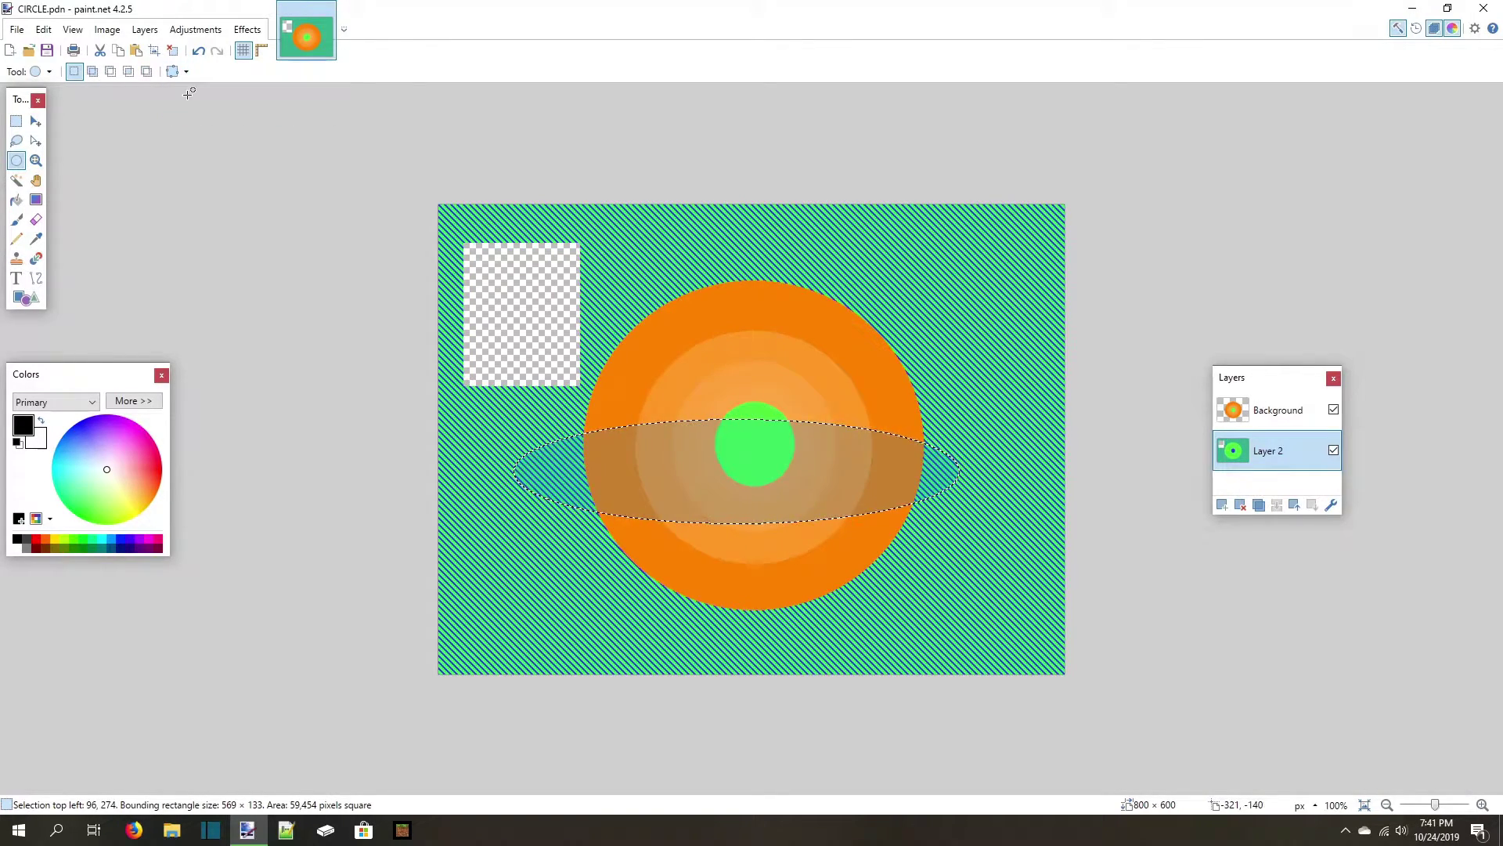
left_click(179, 76)
left_click(196, 95)
Rectangle-select around the green centre, then add several more rectangles in Union mode.
key("s")
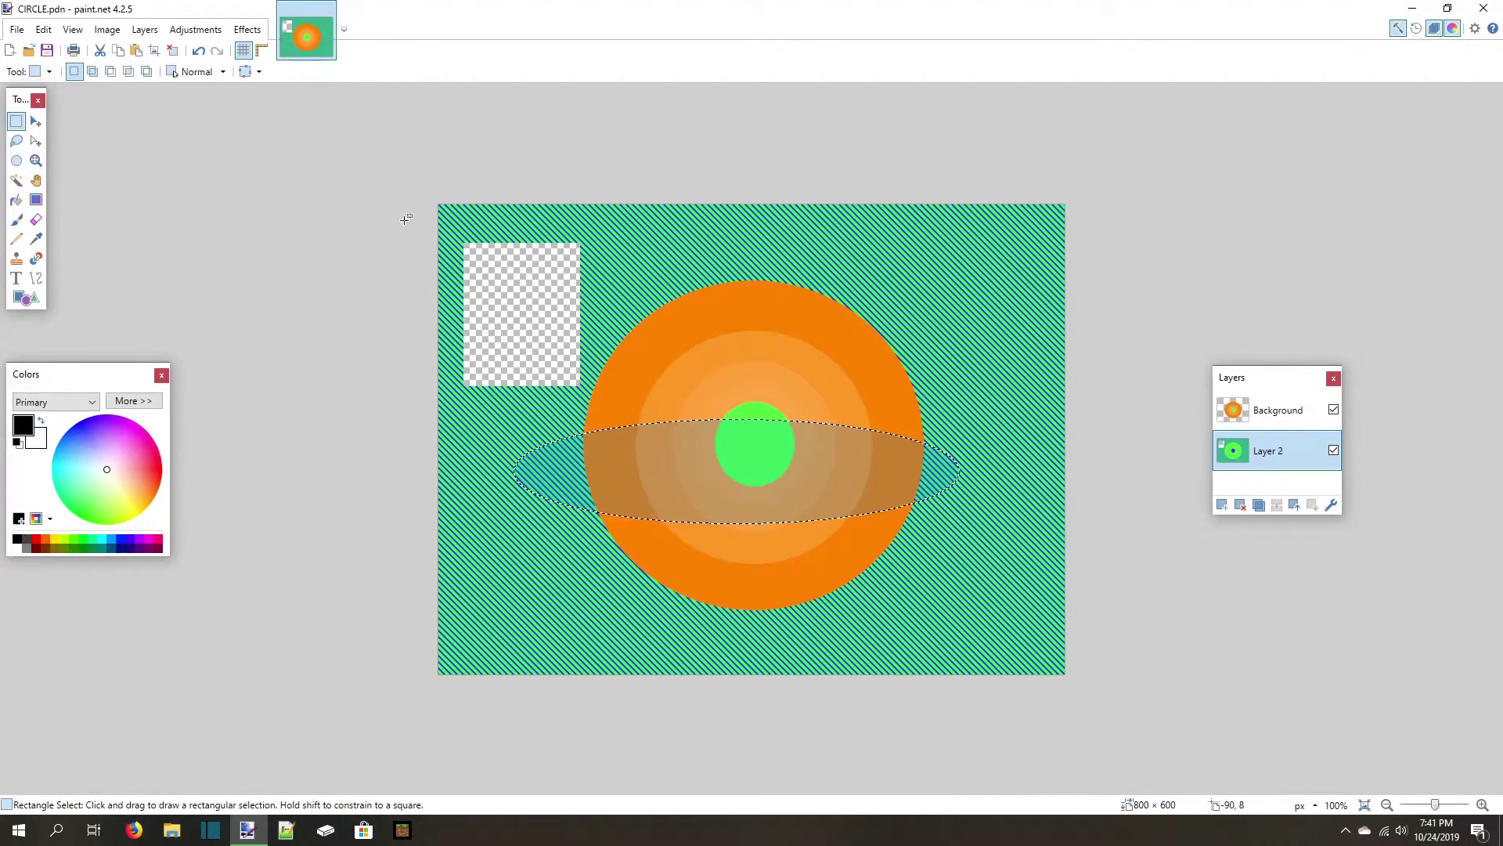
left_click_drag(674, 235, 1019, 506)
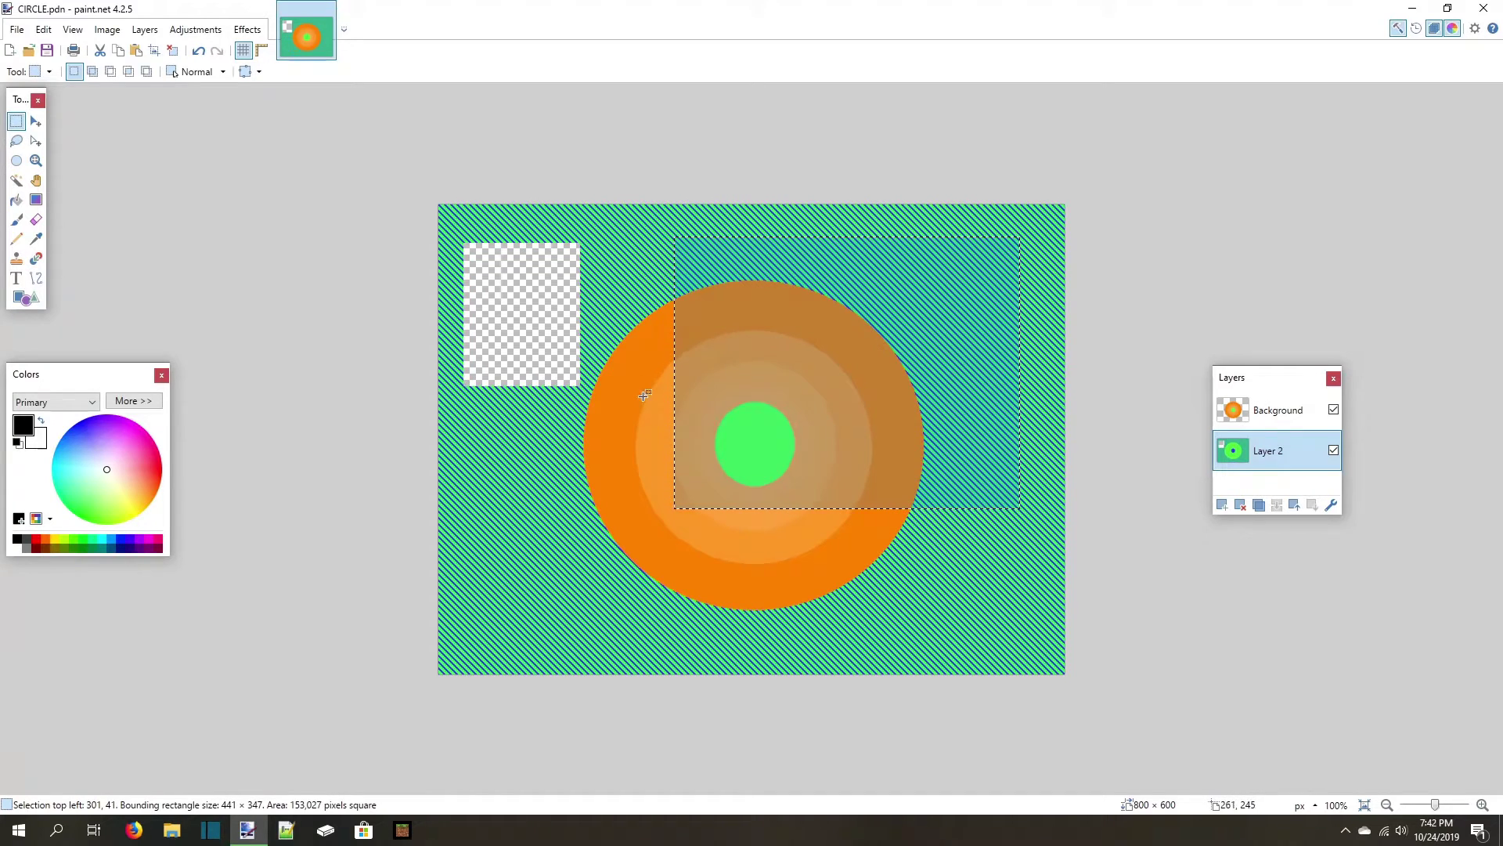
left_click_drag(643, 396, 512, 573)
left_click_drag(690, 368, 797, 521)
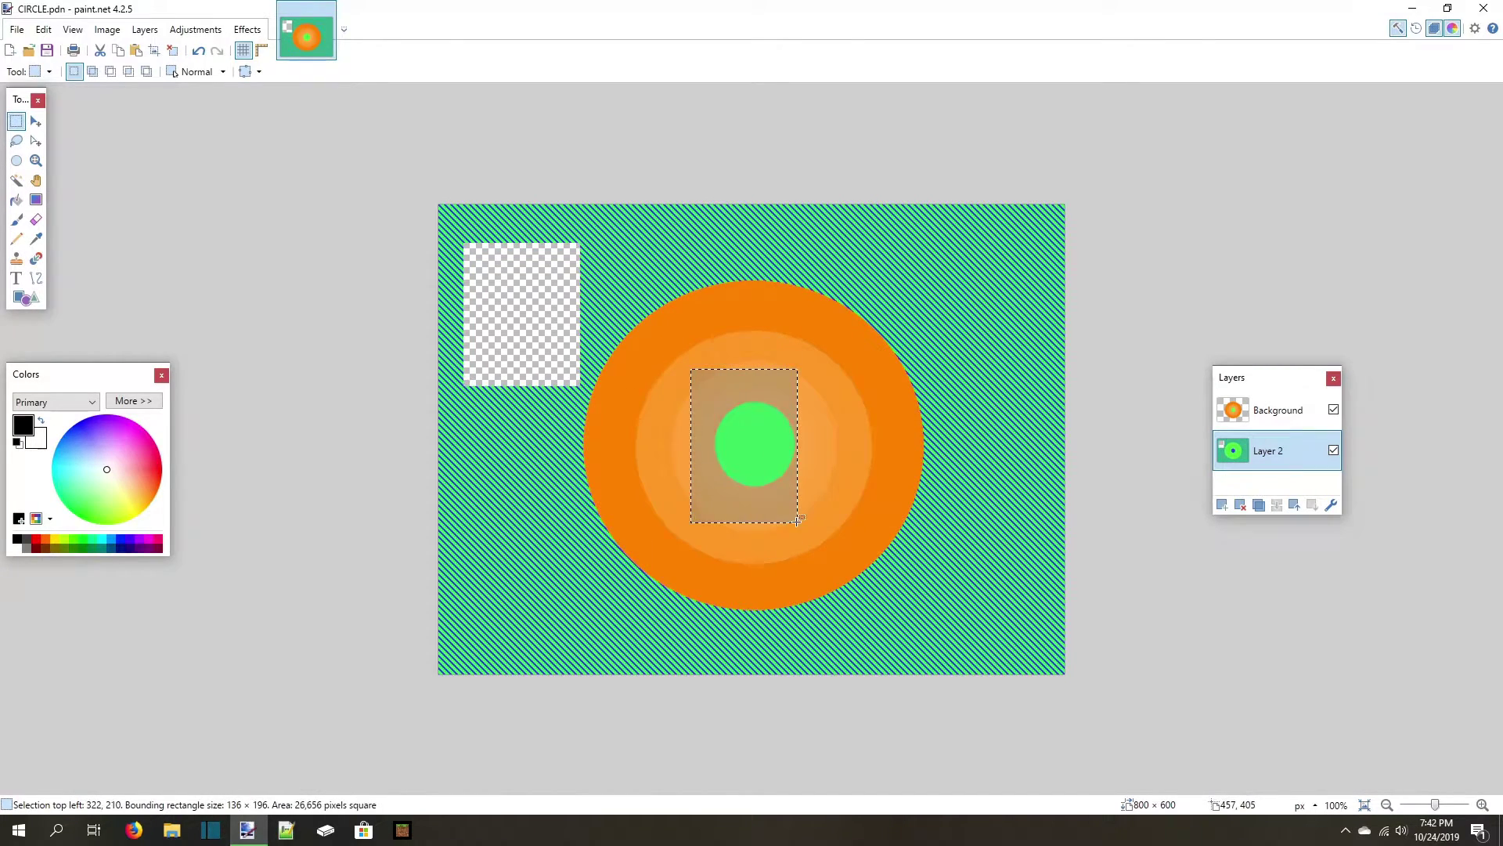
left_click_drag(653, 303, 773, 419)
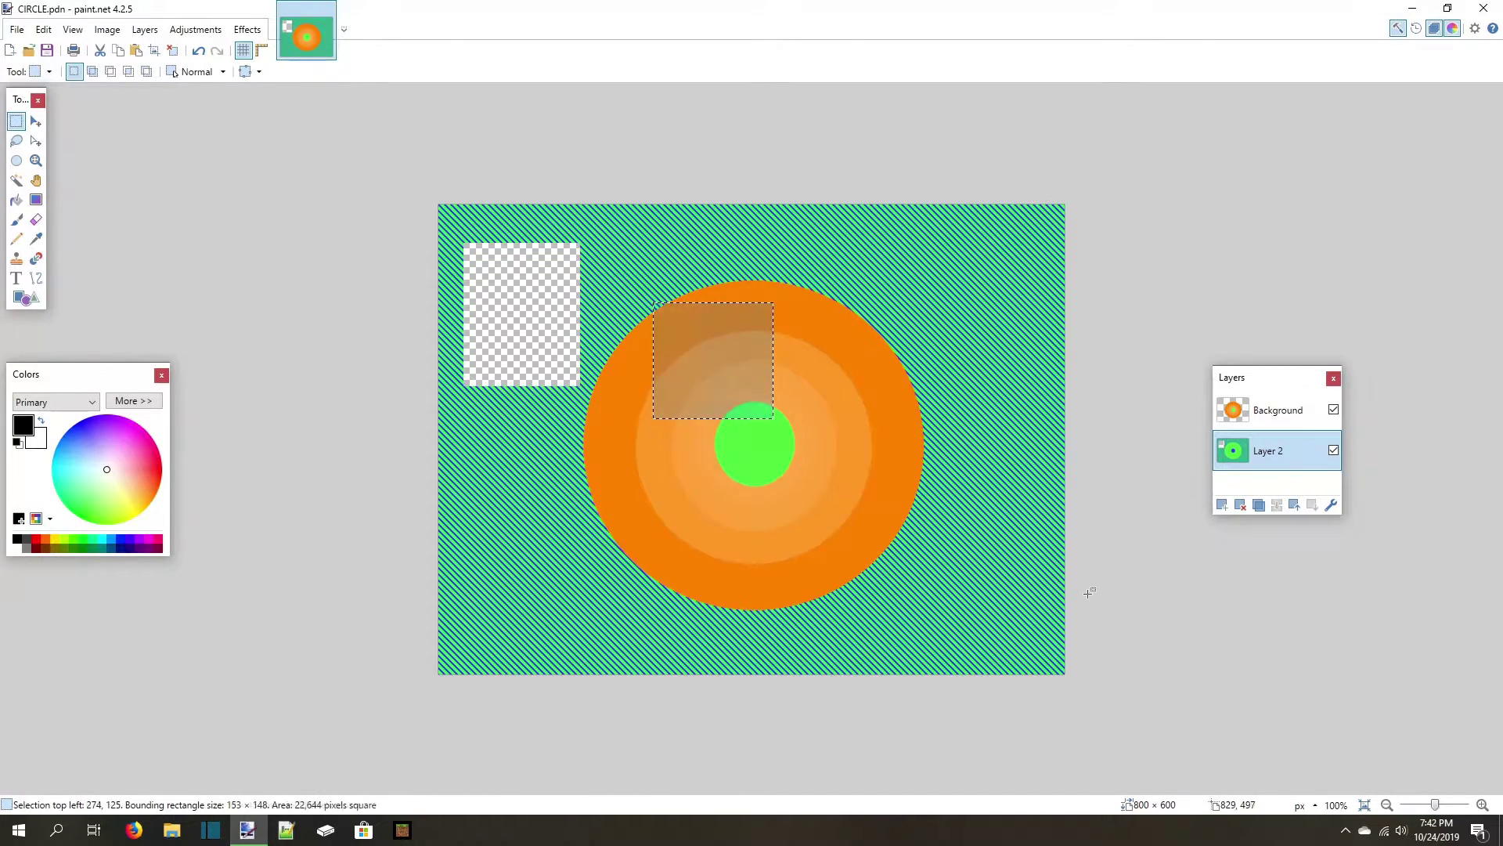
left_click(93, 71)
left_click_drag(804, 280, 731, 332)
left_click_drag(844, 425, 719, 345)
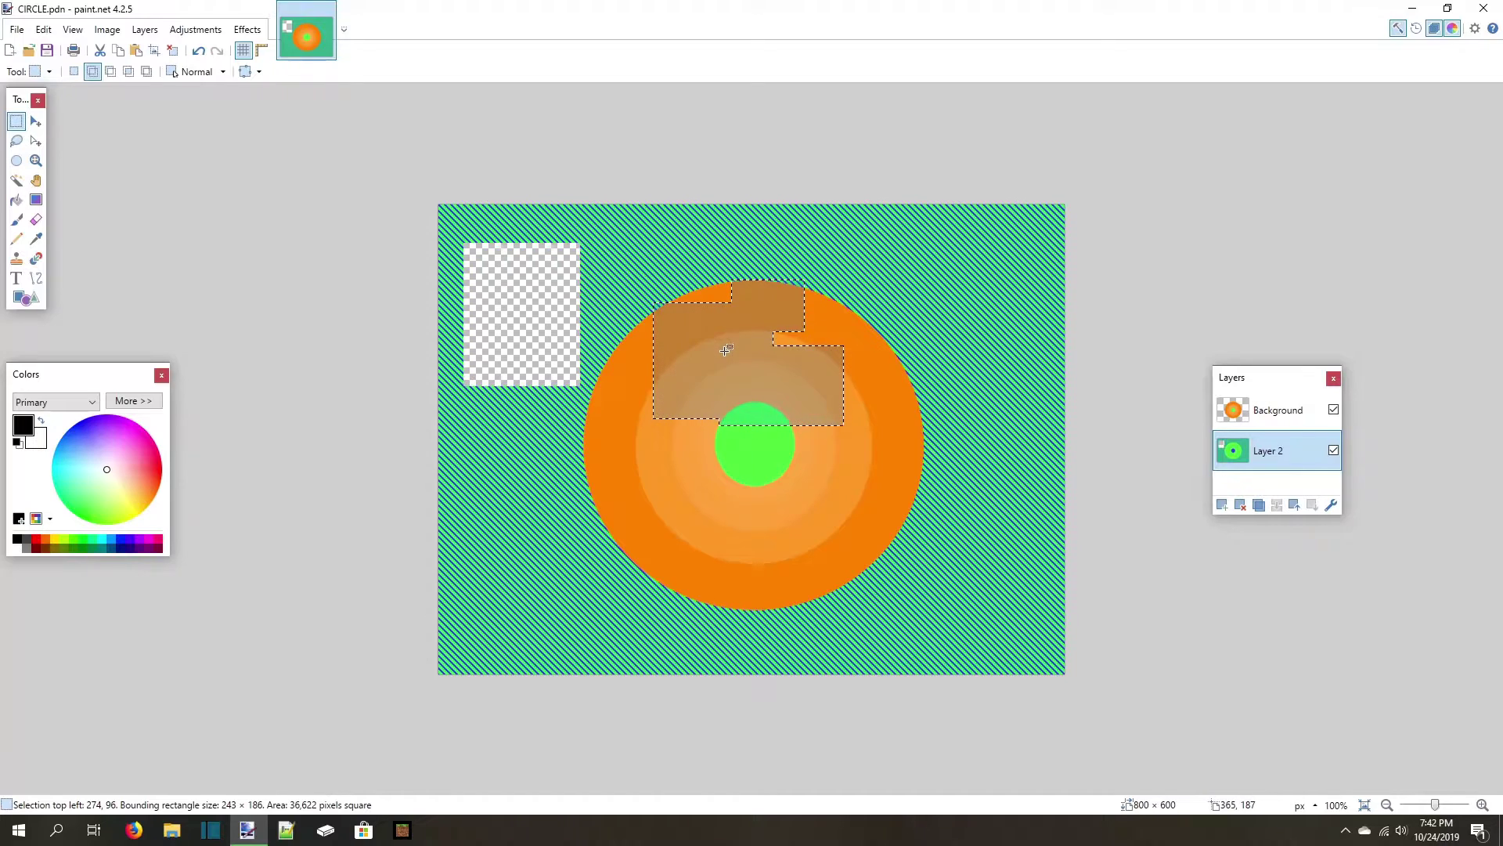
left_click_drag(754, 477, 731, 363)
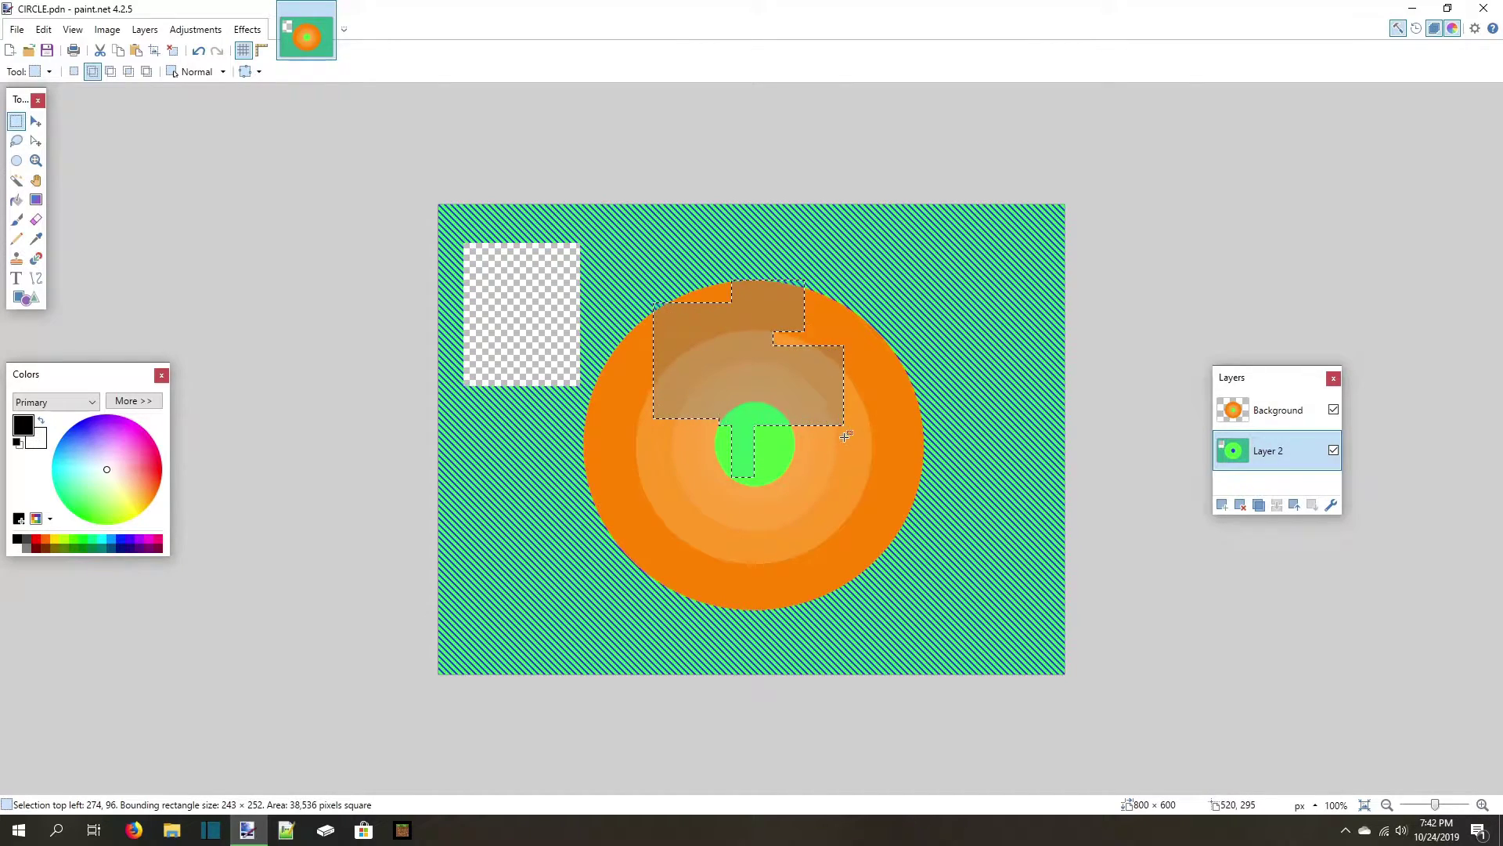
Refine the selection with freehand Lasso areas in Intersect and Xor modes.
left_click(16, 140)
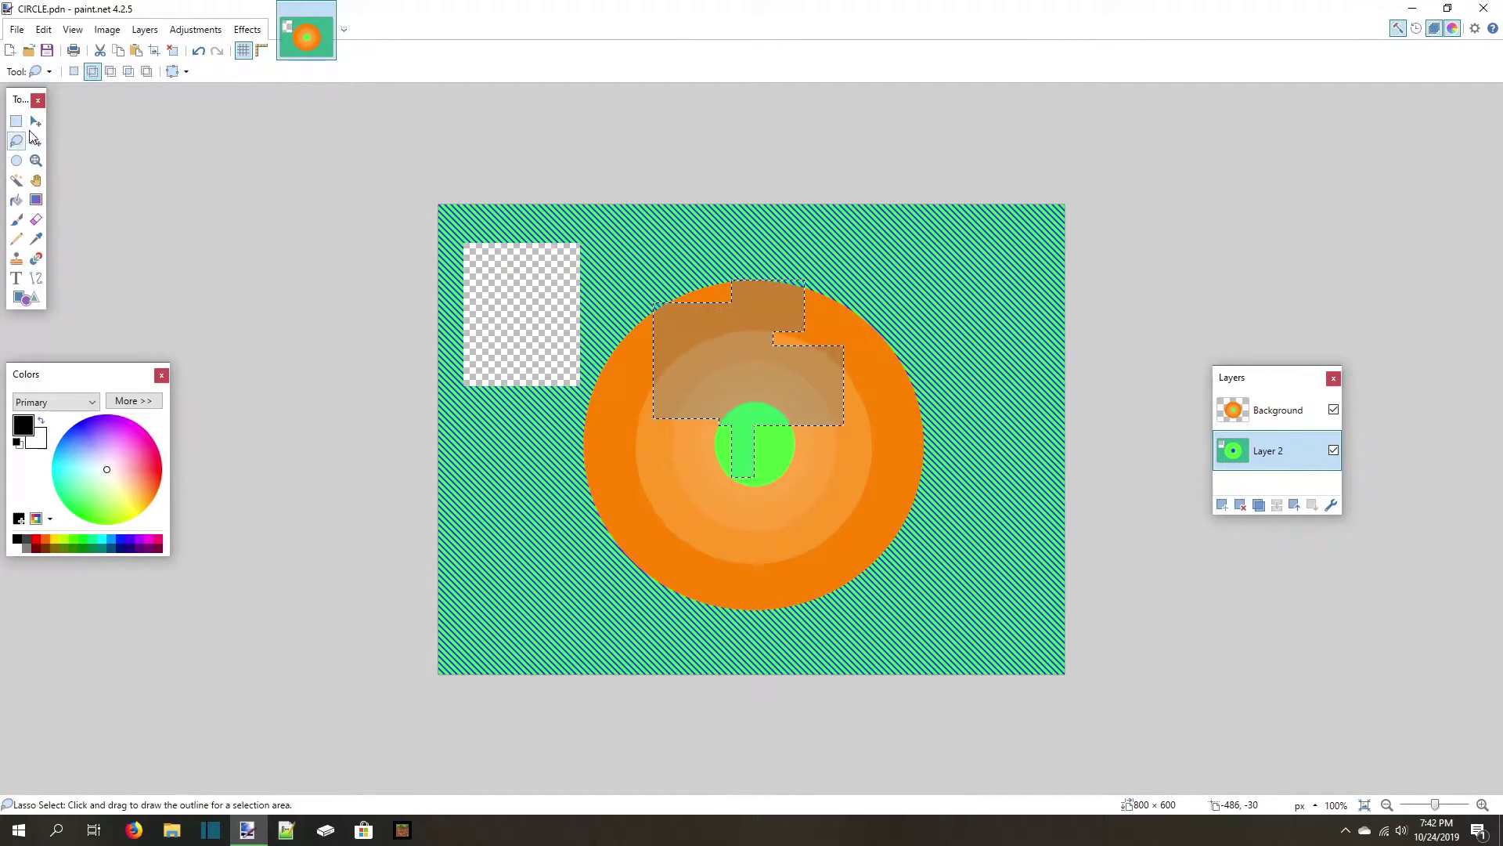
mouse_move(658, 458)
left_mouse_down()
mouse_move(714, 383)
mouse_move(761, 403)
mouse_move(753, 492)
left_mouse_up()
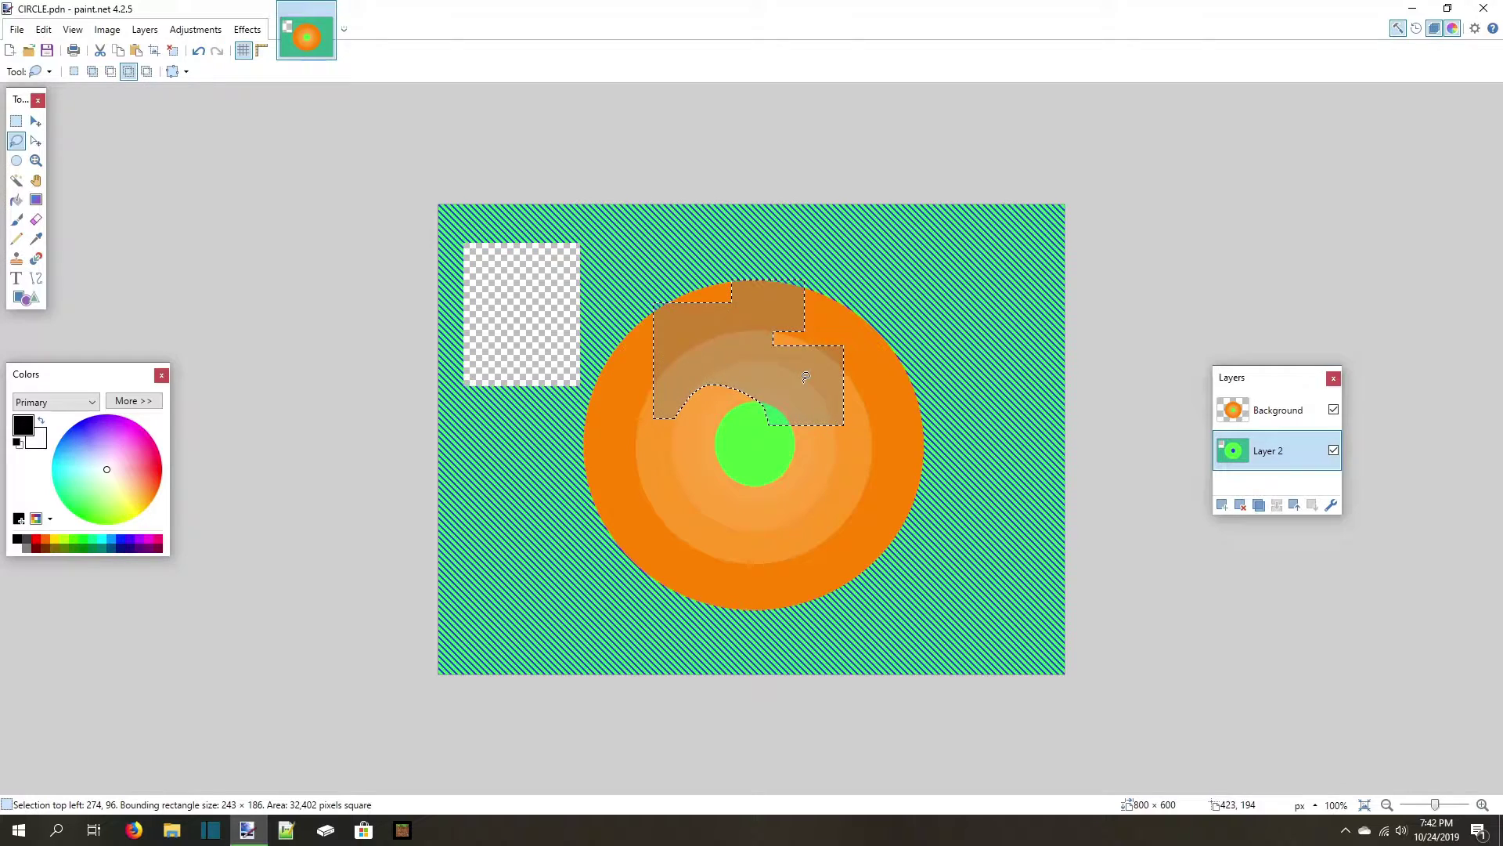
mouse_move(677, 253)
left_mouse_down()
mouse_move(749, 325)
mouse_move(754, 379)
mouse_move(714, 447)
mouse_move(624, 501)
mouse_move(527, 488)
left_mouse_up()
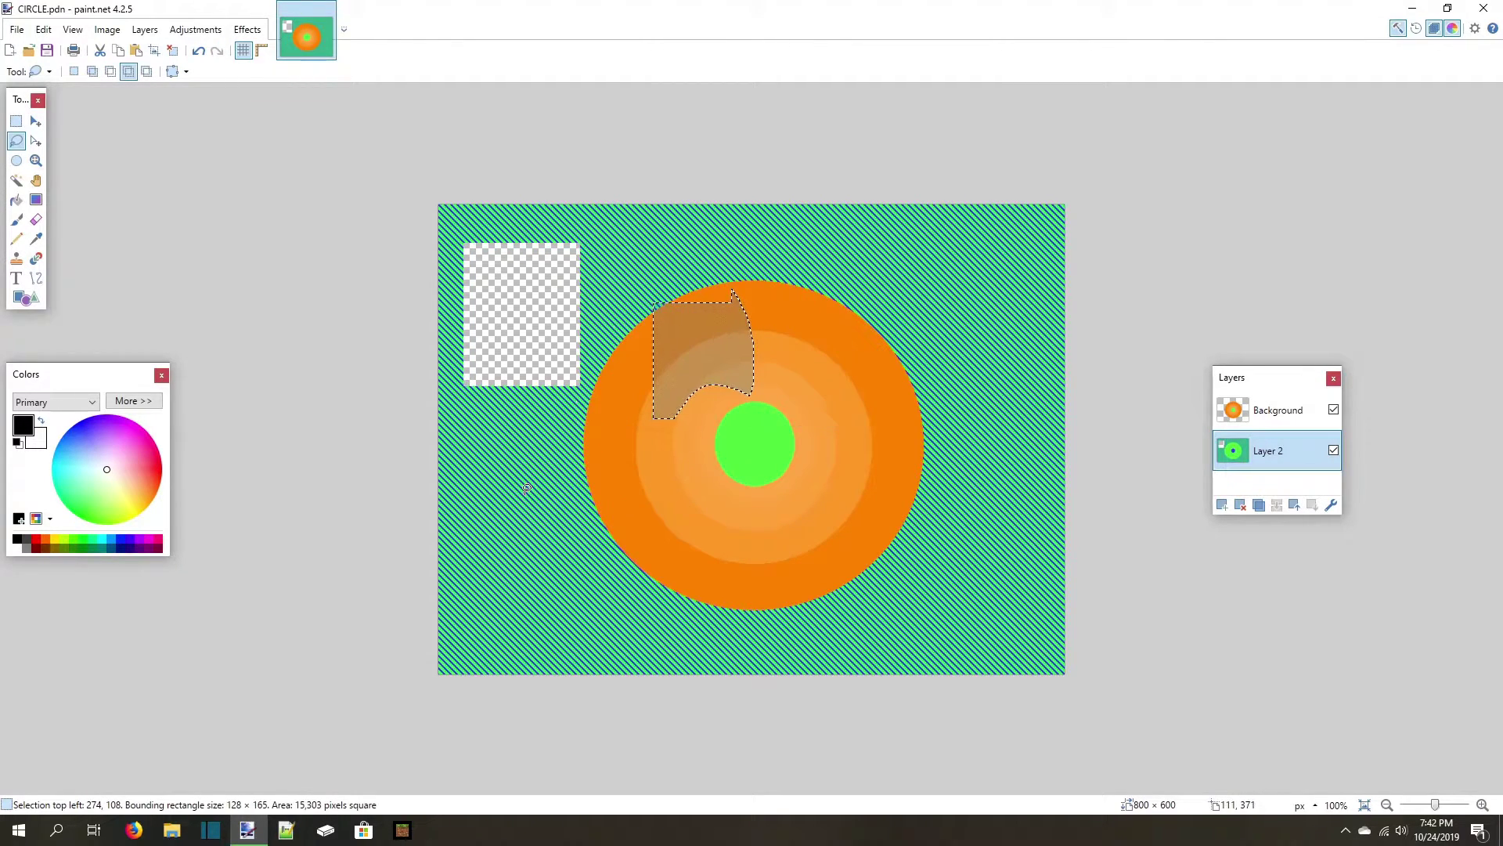
left_click(147, 72)
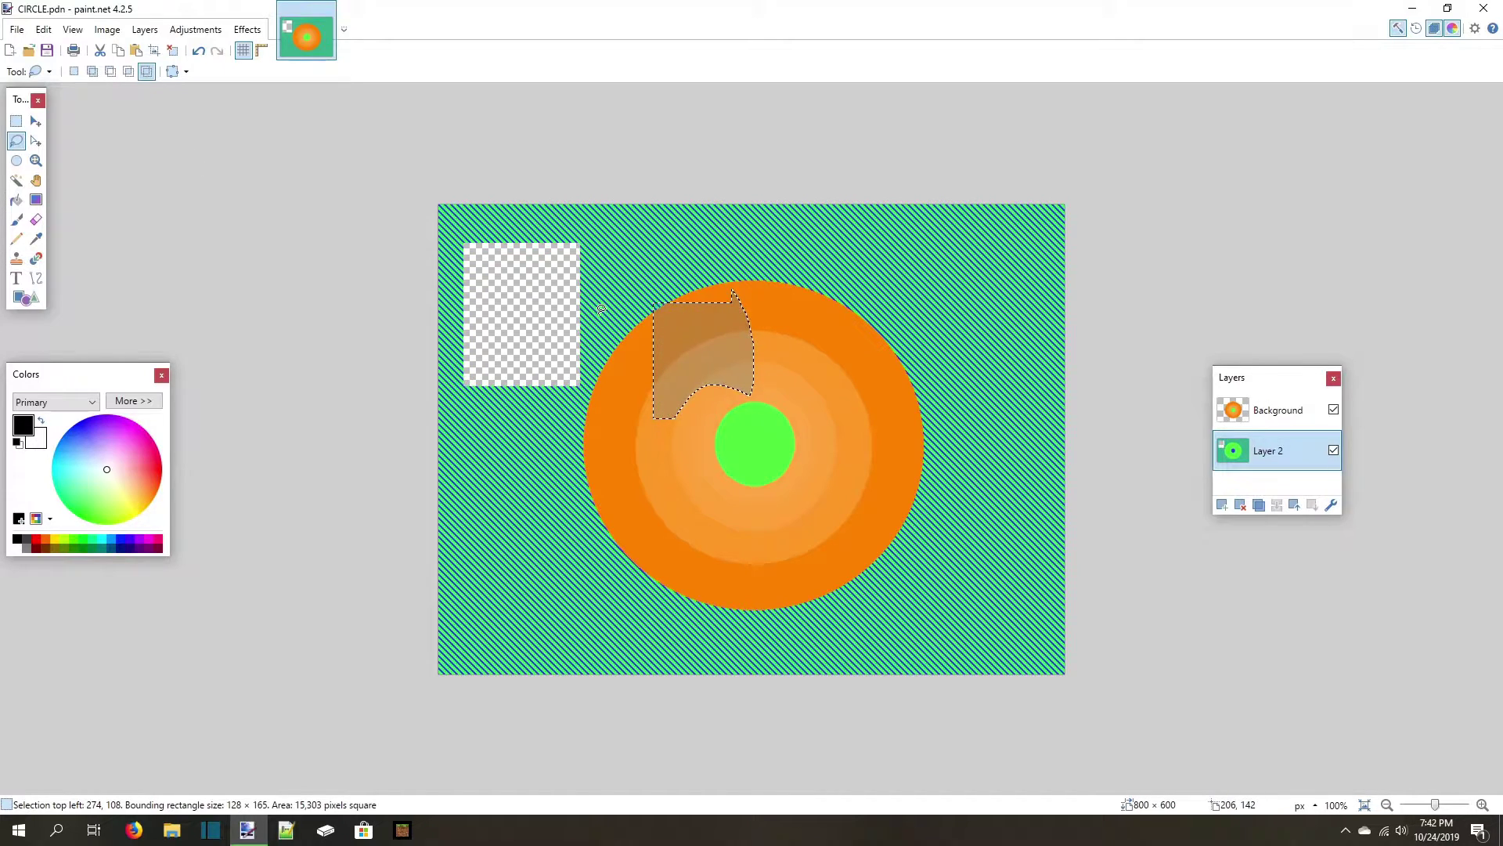
mouse_move(616, 315)
left_mouse_down()
mouse_move(766, 241)
mouse_move(855, 392)
mouse_move(586, 484)
mouse_move(522, 416)
mouse_move(584, 364)
mouse_move(636, 354)
mouse_move(665, 258)
left_mouse_up()
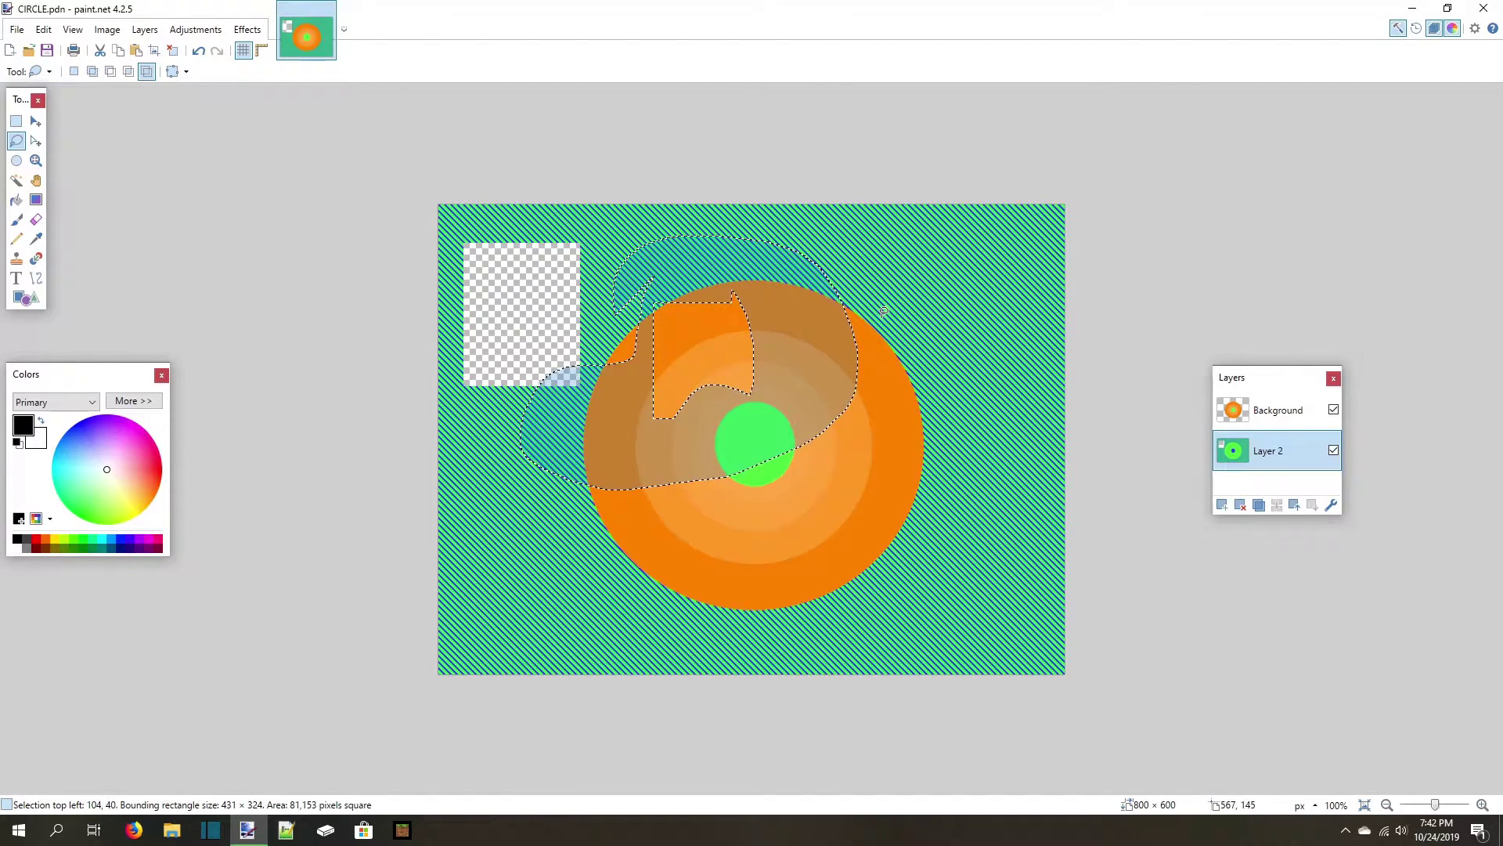
mouse_move(869, 317)
left_mouse_down()
mouse_move(827, 323)
mouse_move(853, 407)
mouse_move(871, 319)
left_mouse_up()
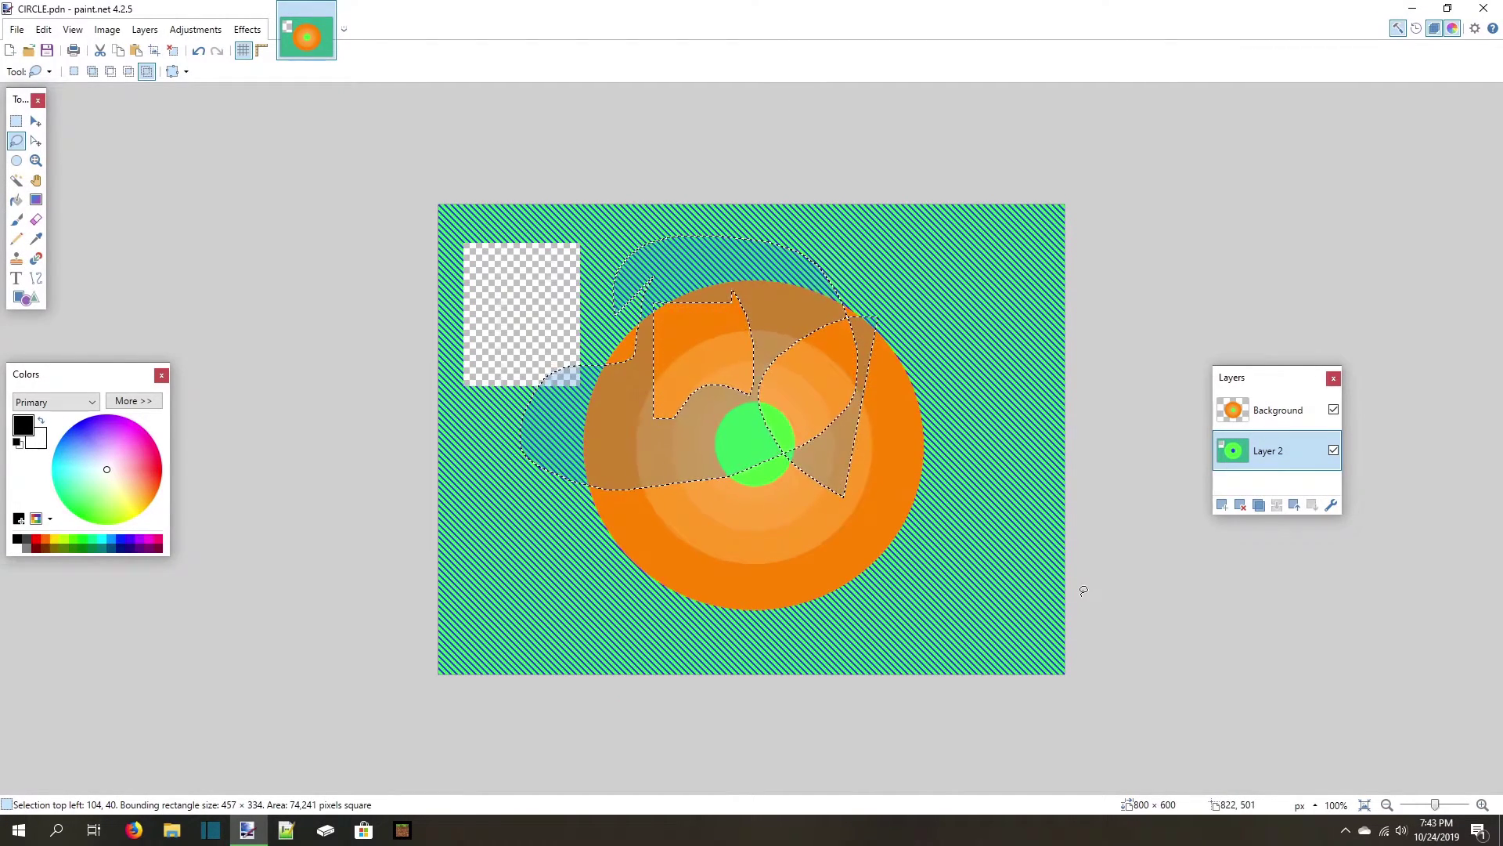
Choose Rectangle Select in Replace mode and try a Fixed Ratio constraint with width 1.
left_click(16, 120)
left_click(220, 71)
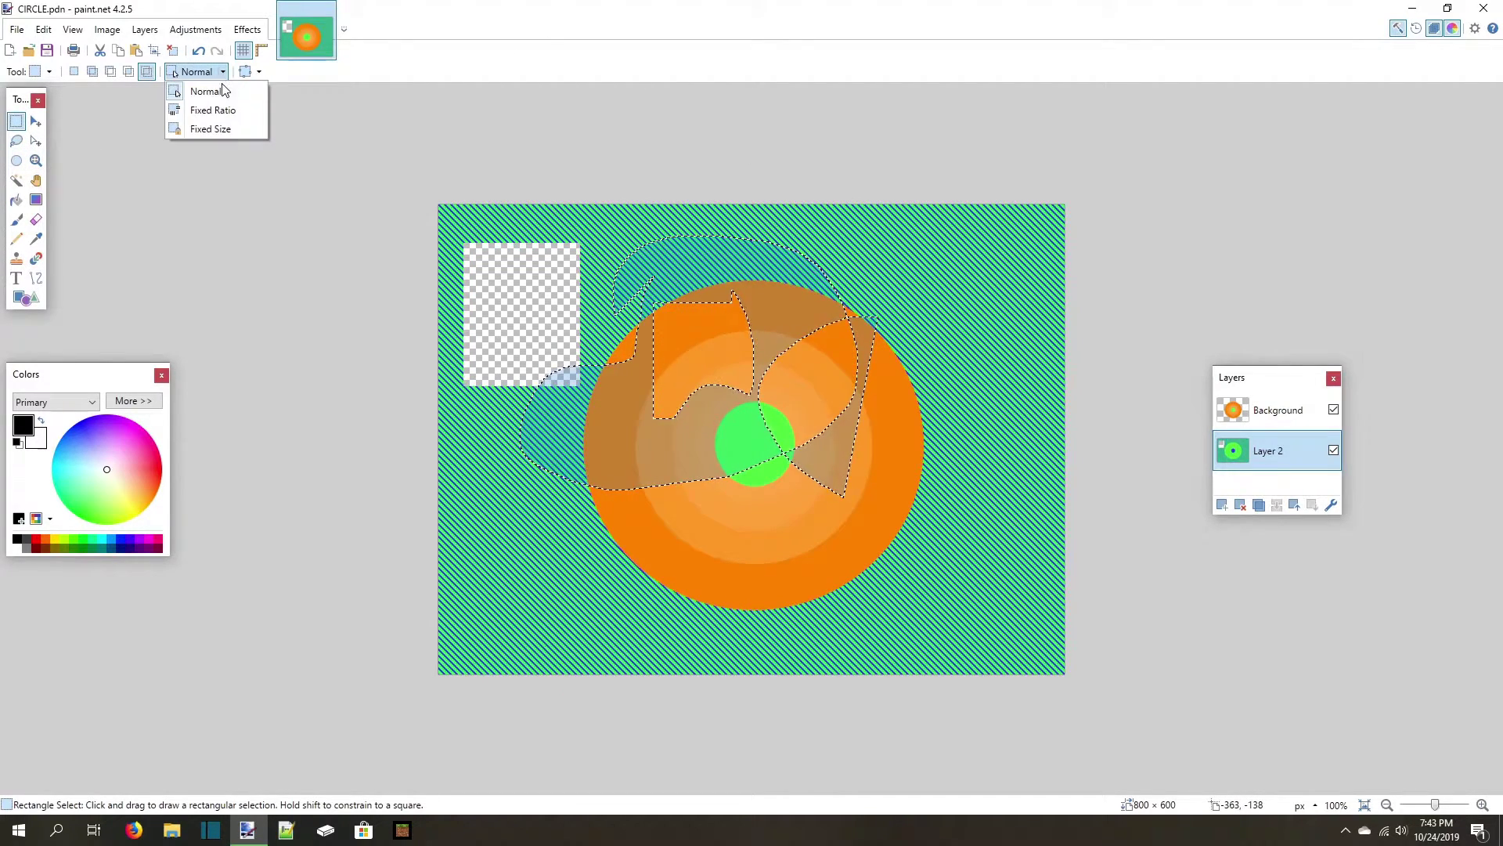
left_click(223, 112)
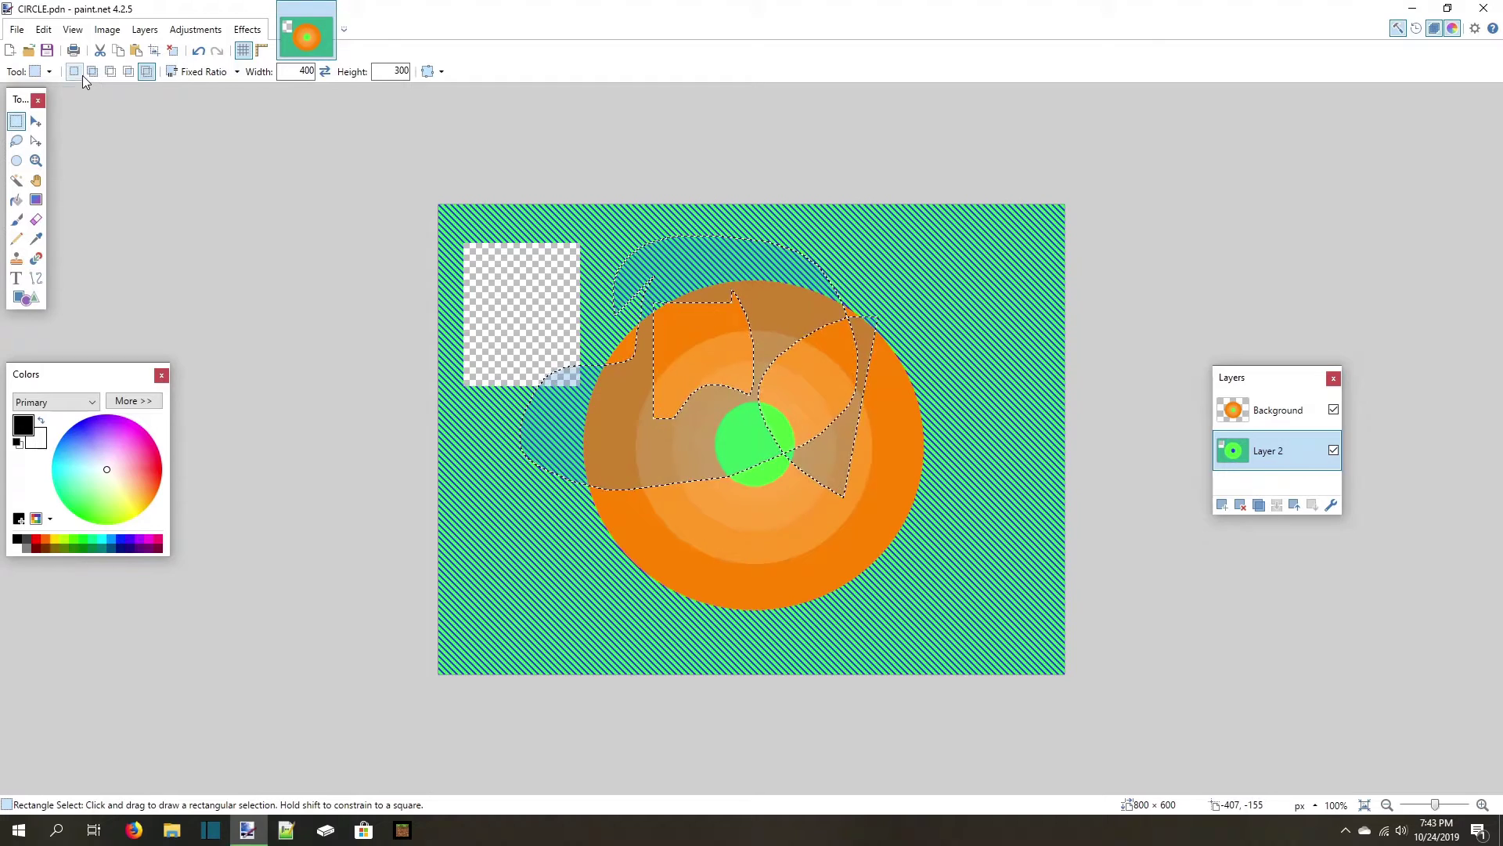
left_click(94, 74)
left_click(237, 73)
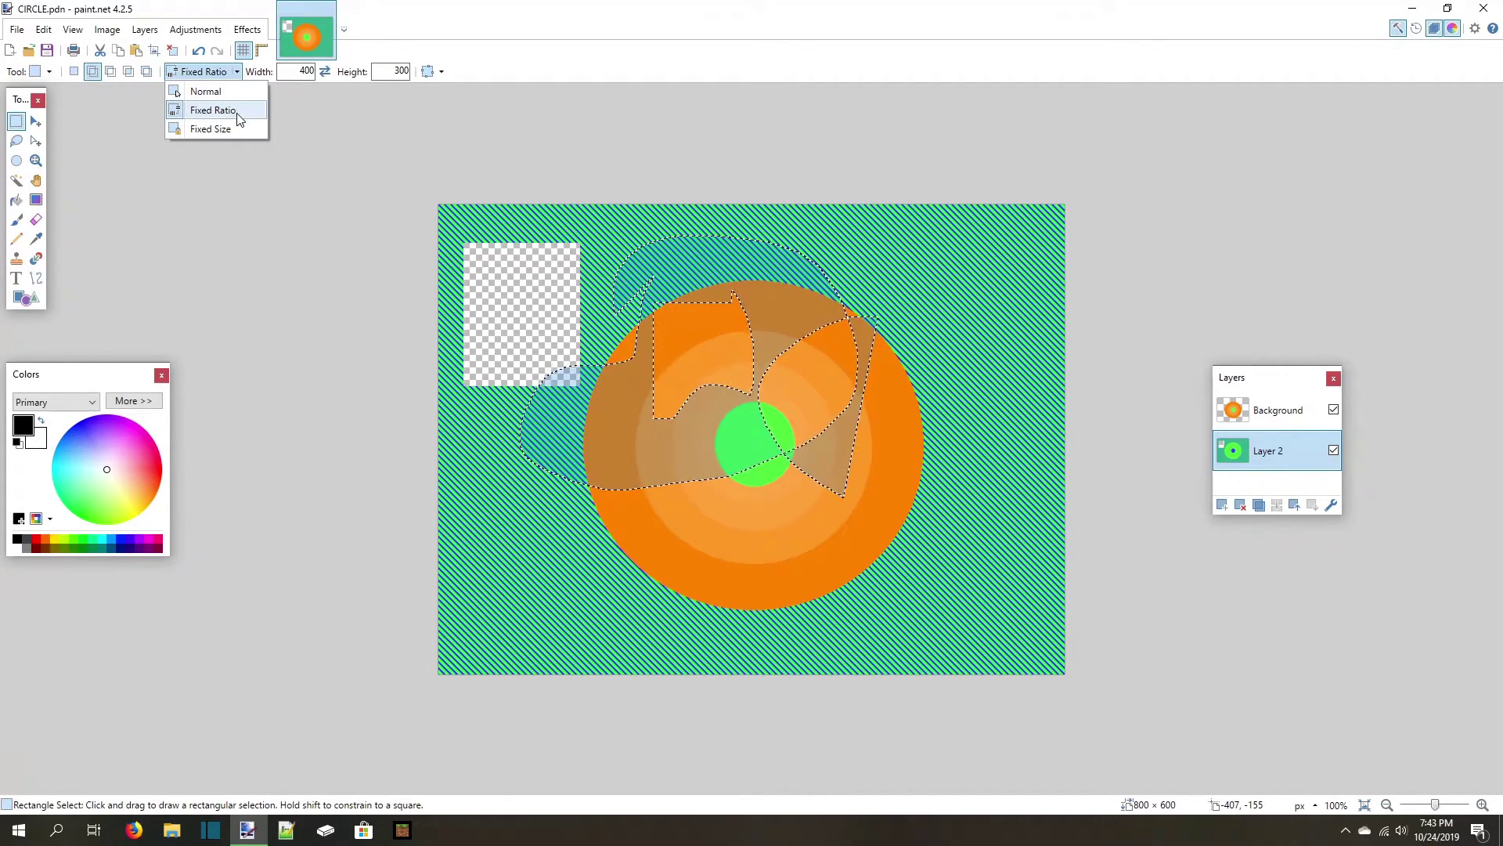
left_click(238, 114)
double_click(296, 71)
type("1")
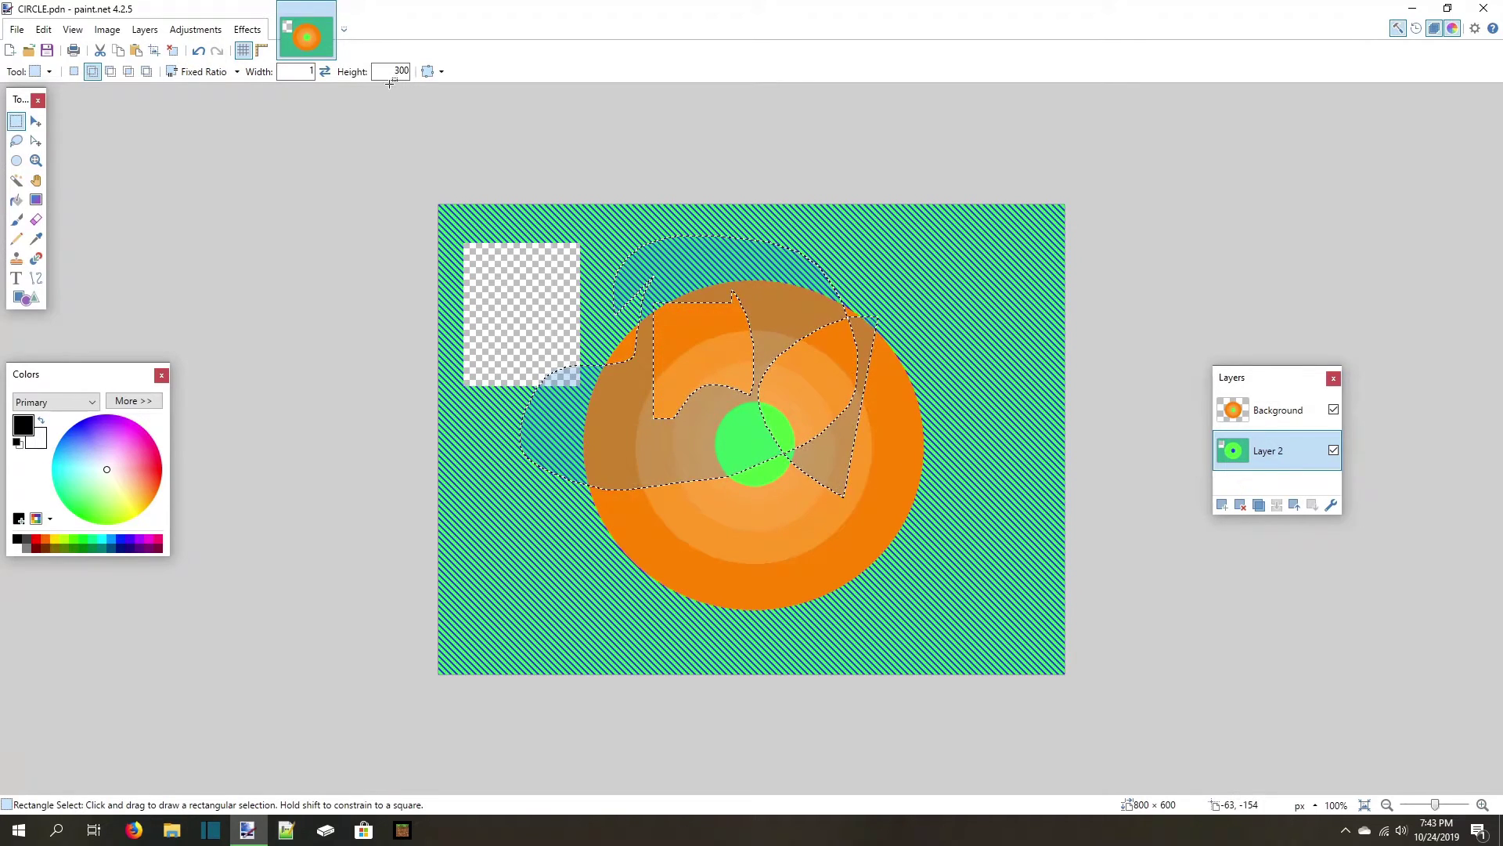
Switch the selection constraint to Fixed Size with width 16 and height 16 pixels.
left_click(237, 72)
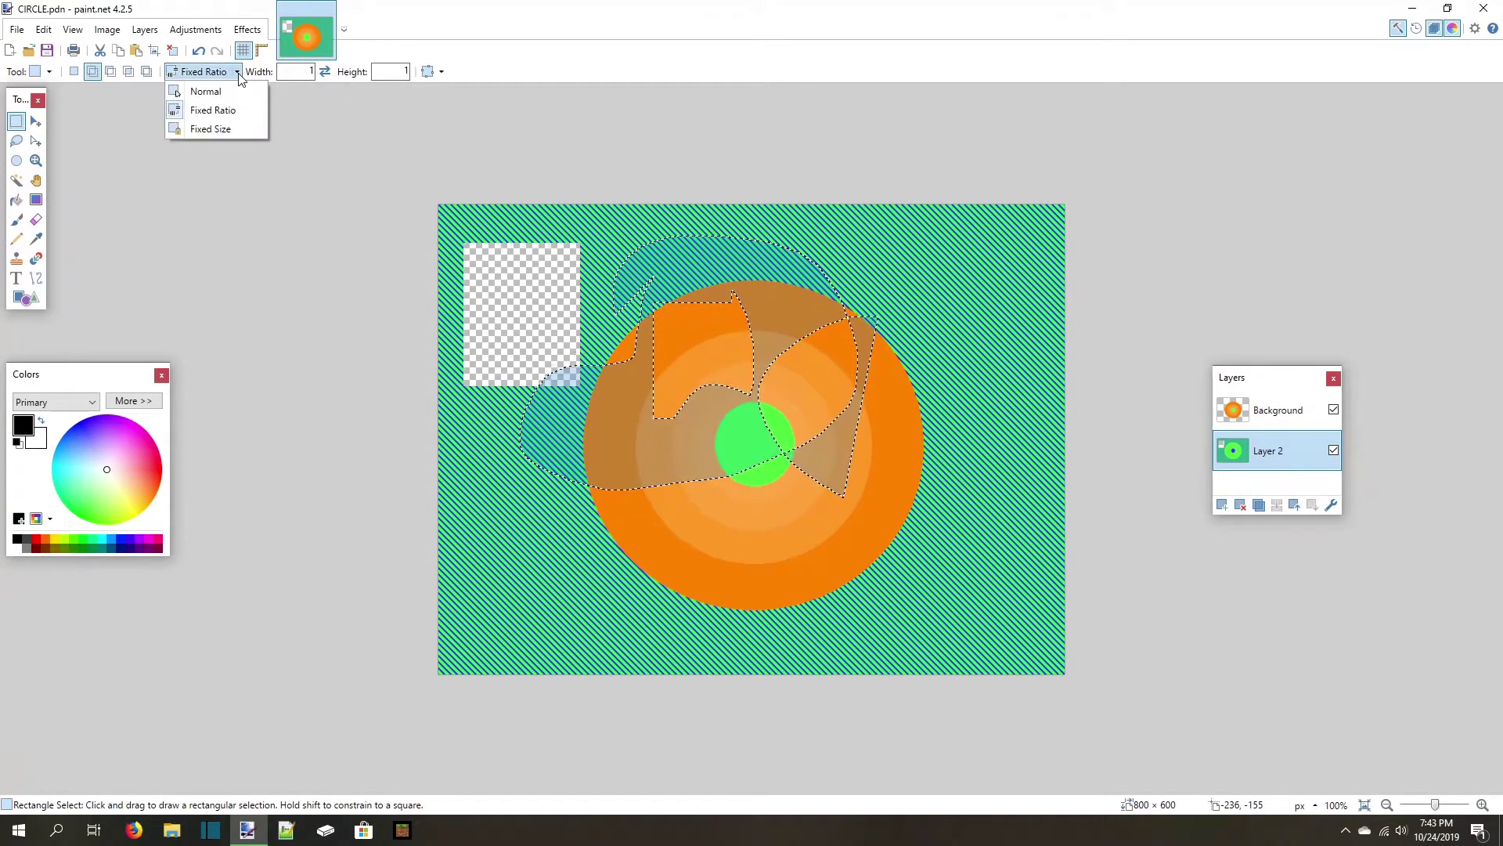
left_click(231, 127)
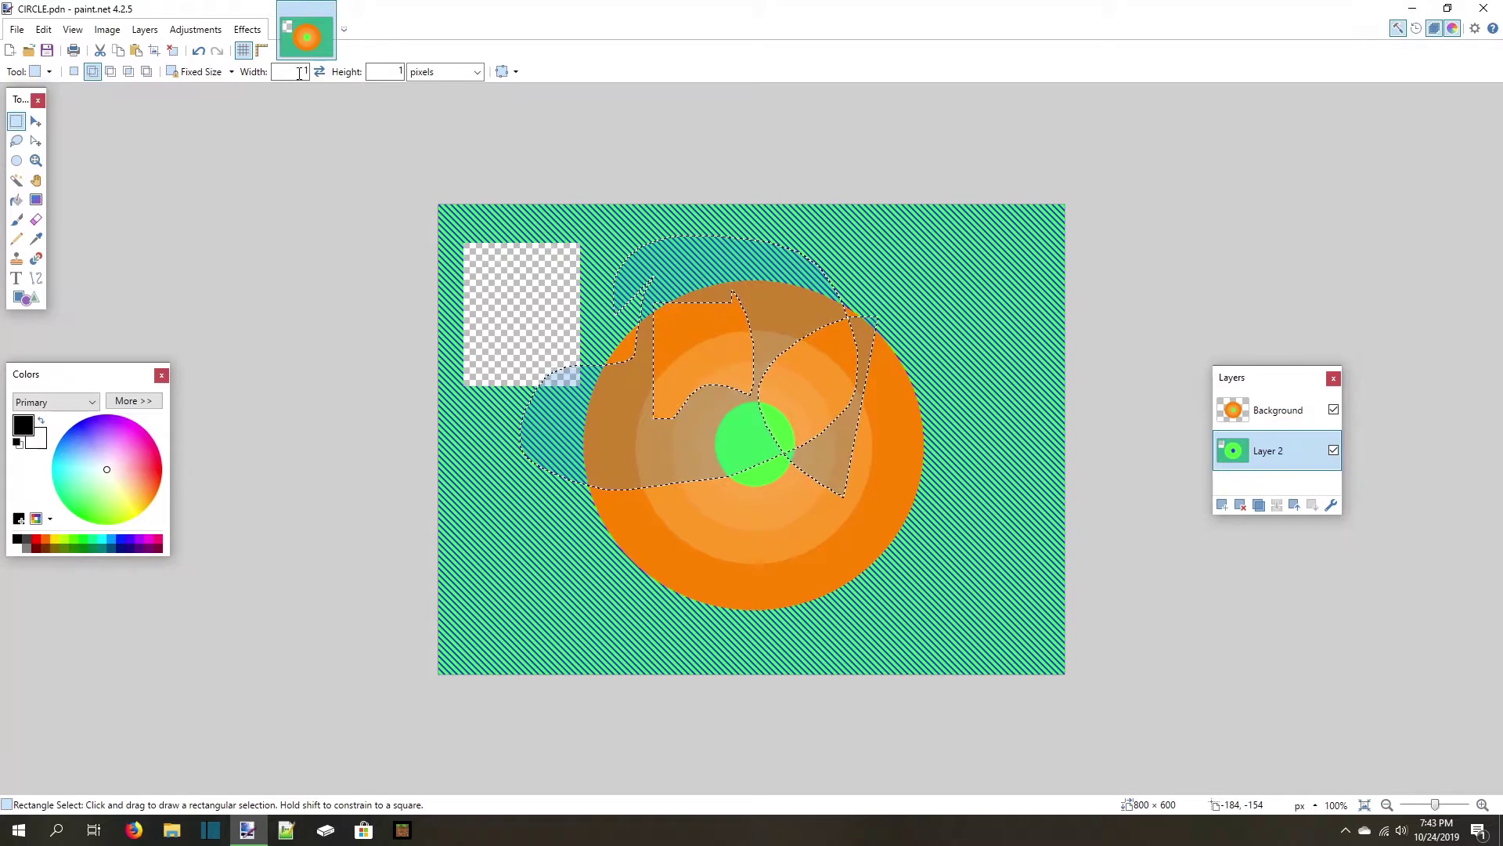
left_click(305, 72)
type("6")
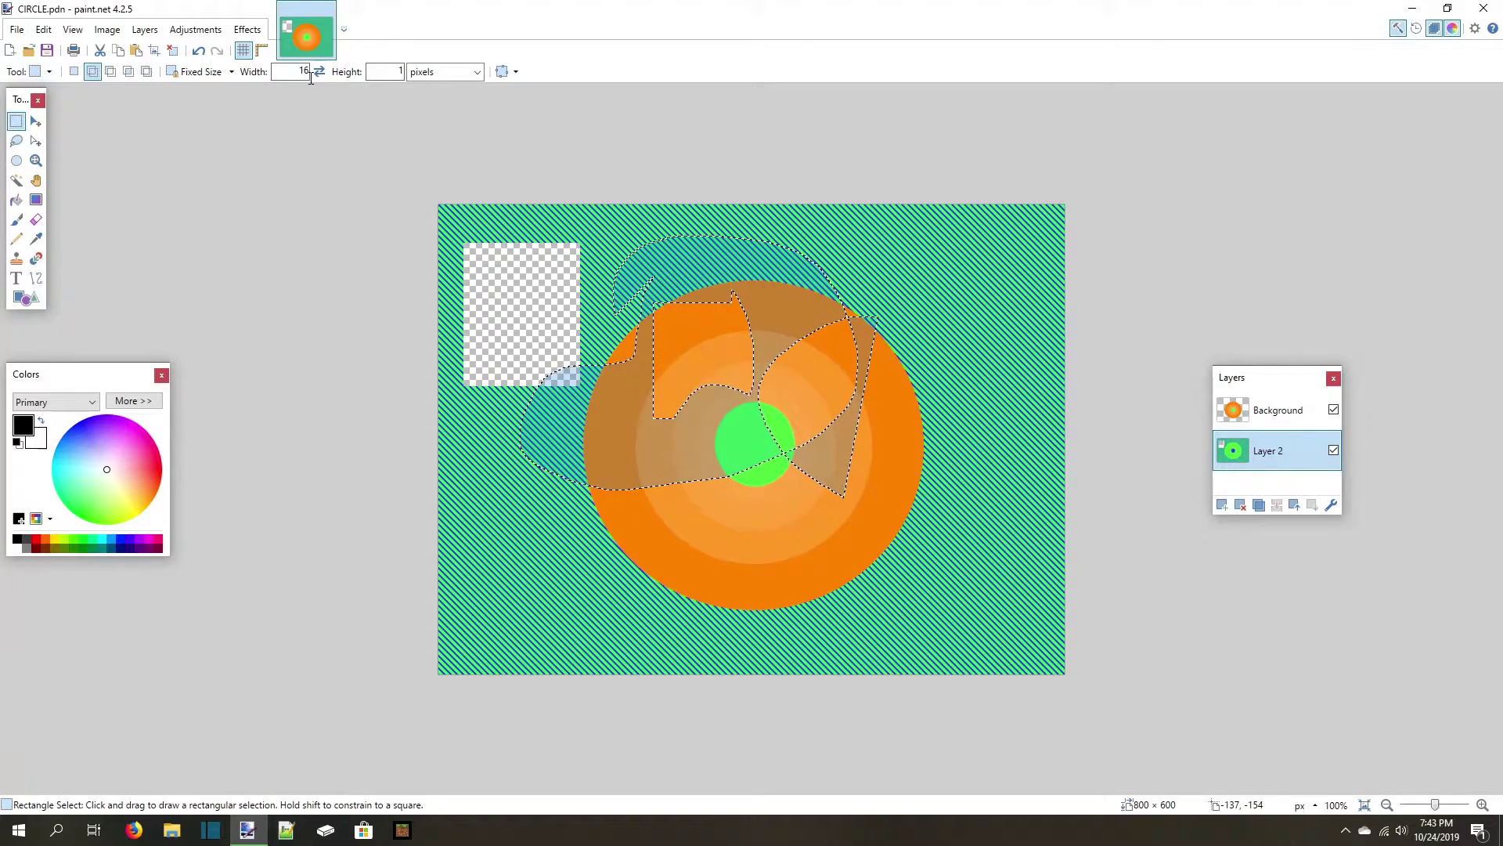
left_click(379, 71)
type("6")
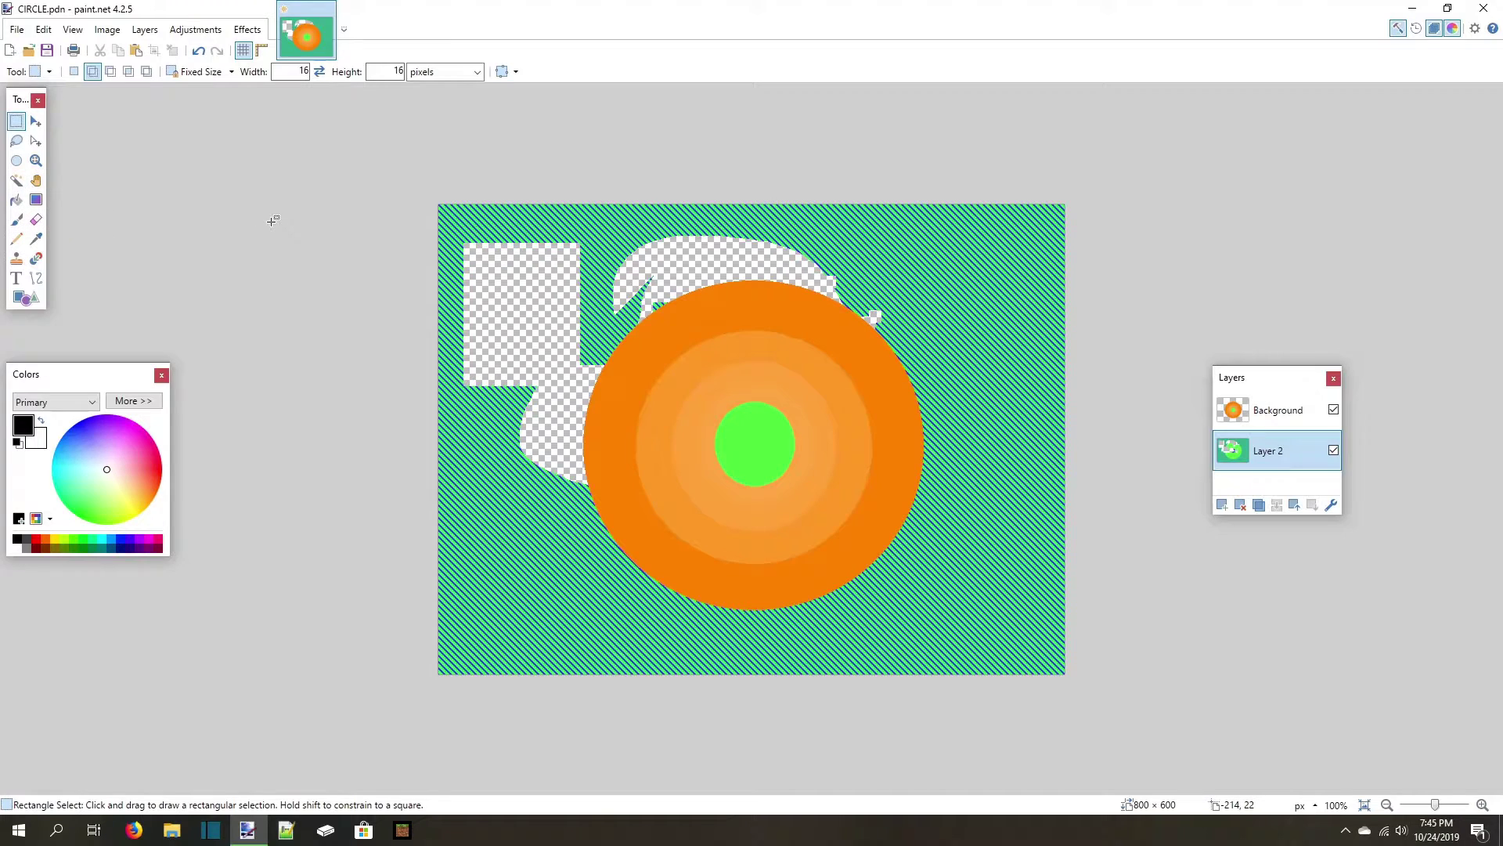
Delete one thin diagonal stripe with Magic Wand and lower its tolerance to 31%.
key("s")
key("s")
key("s")
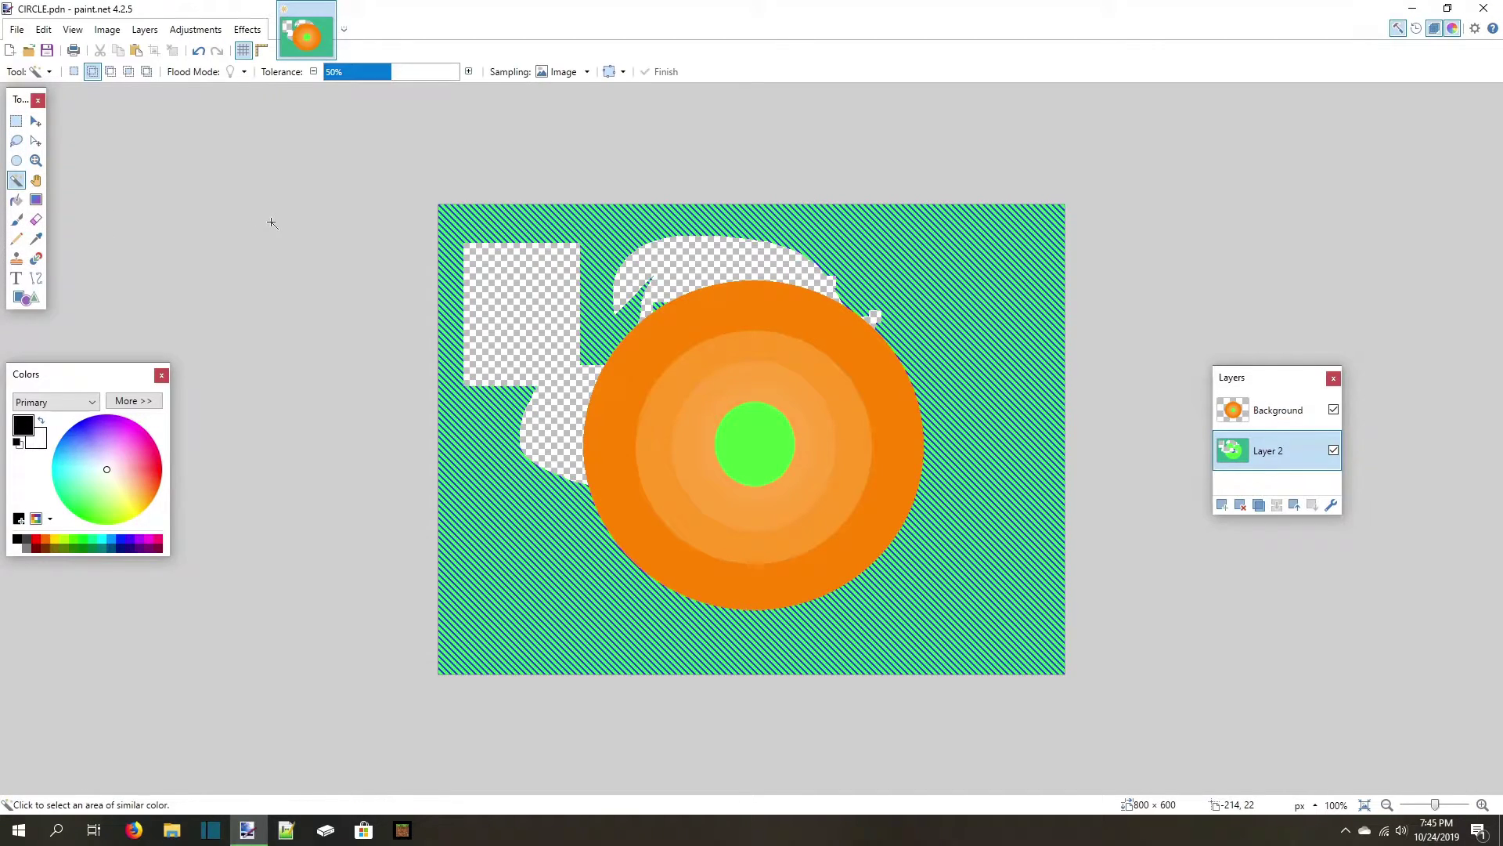
left_click(601, 257)
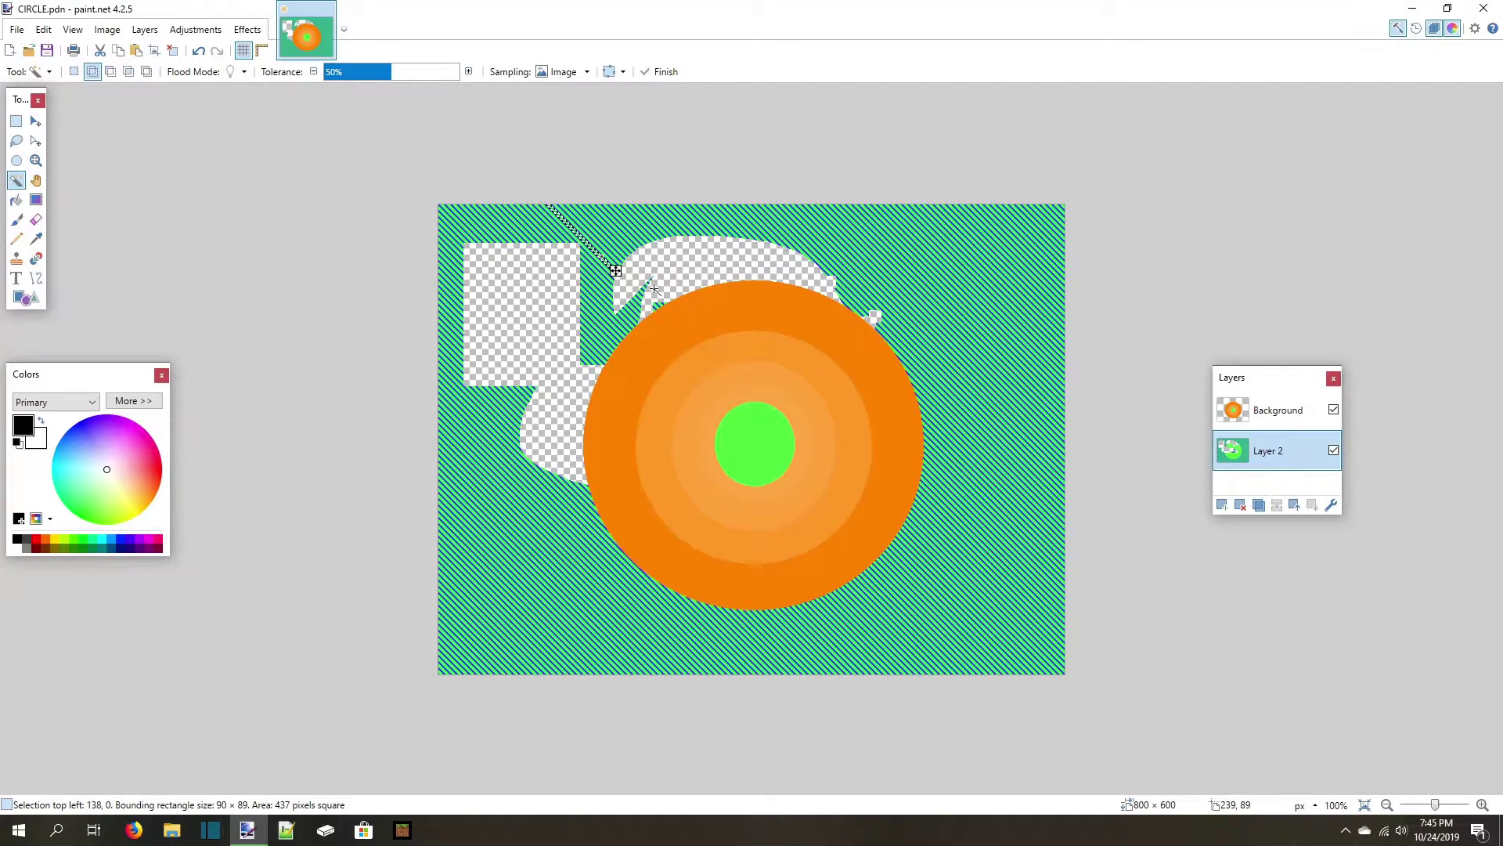
key("Delete")
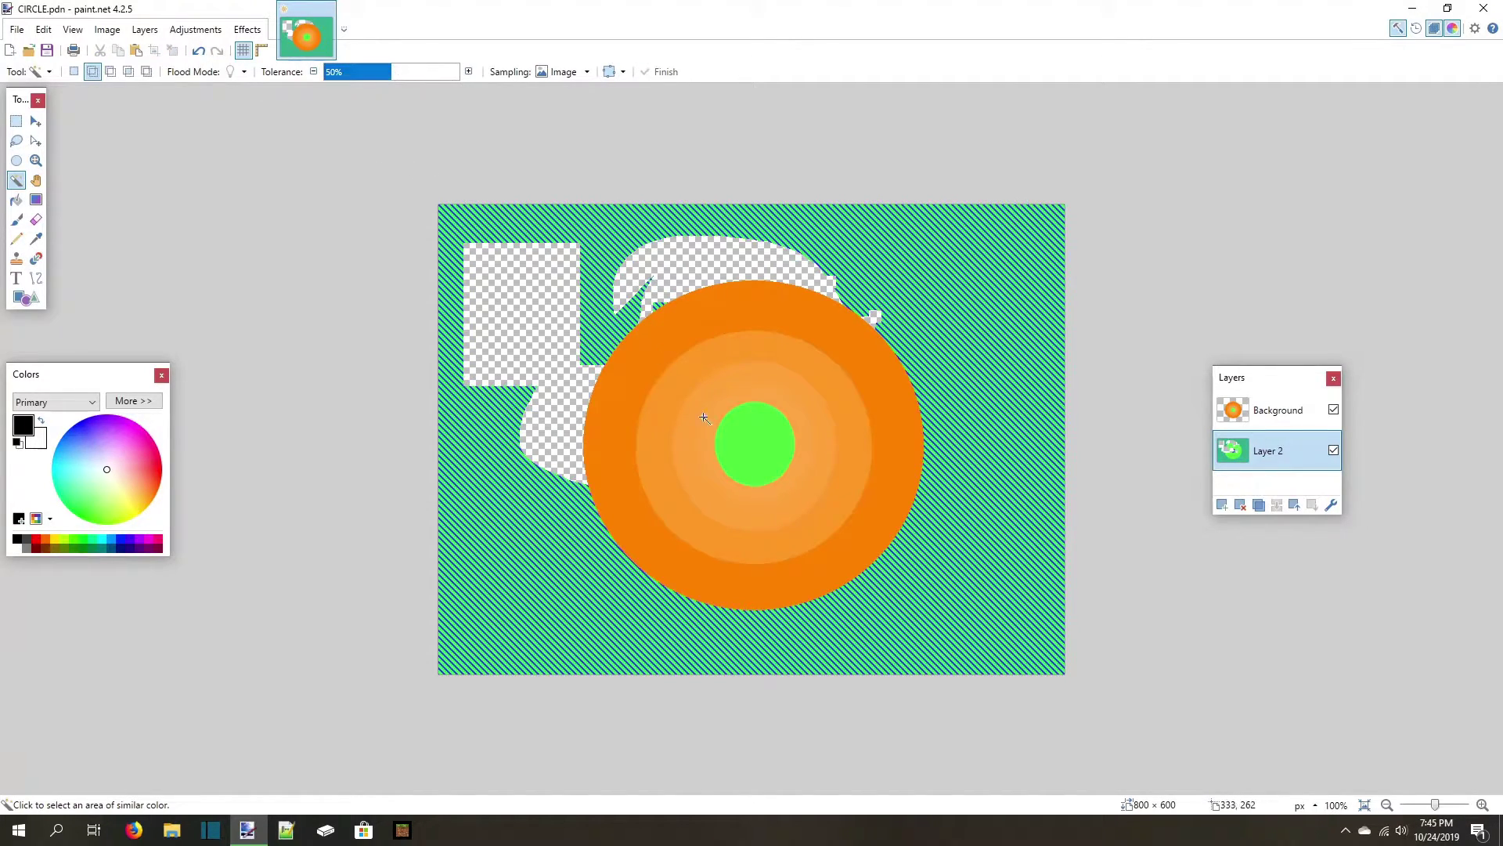
left_click(736, 439)
left_click_drag(391, 71, 366, 71)
left_click(738, 406)
key("ctrl+d")
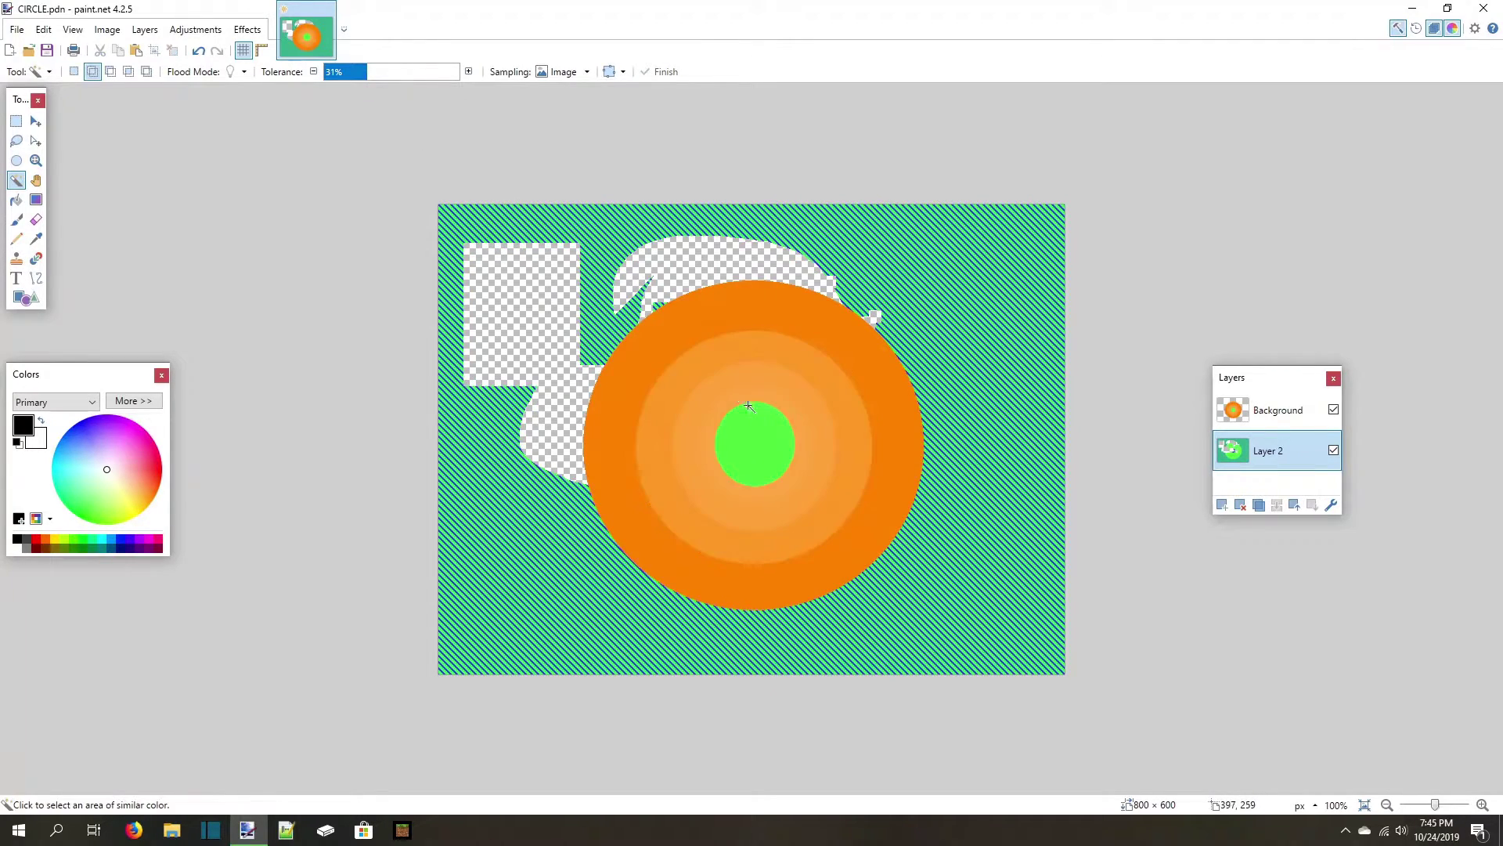
Test Global flood mode on the stripes, then undo it, keeping whole-image sampling.
left_click(584, 71)
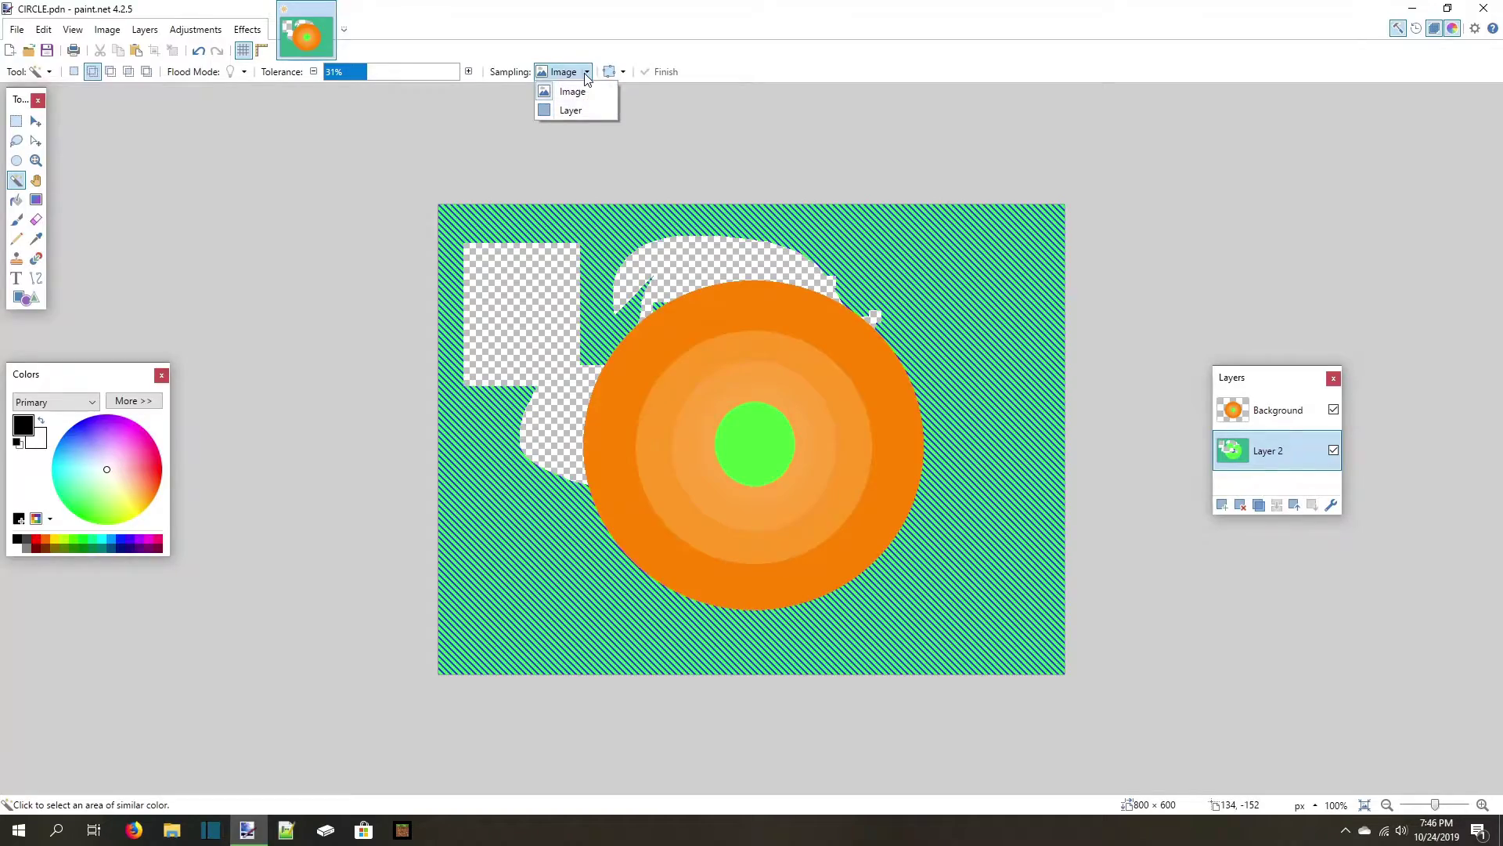
left_click(585, 72)
left_click(243, 71)
left_click(255, 108)
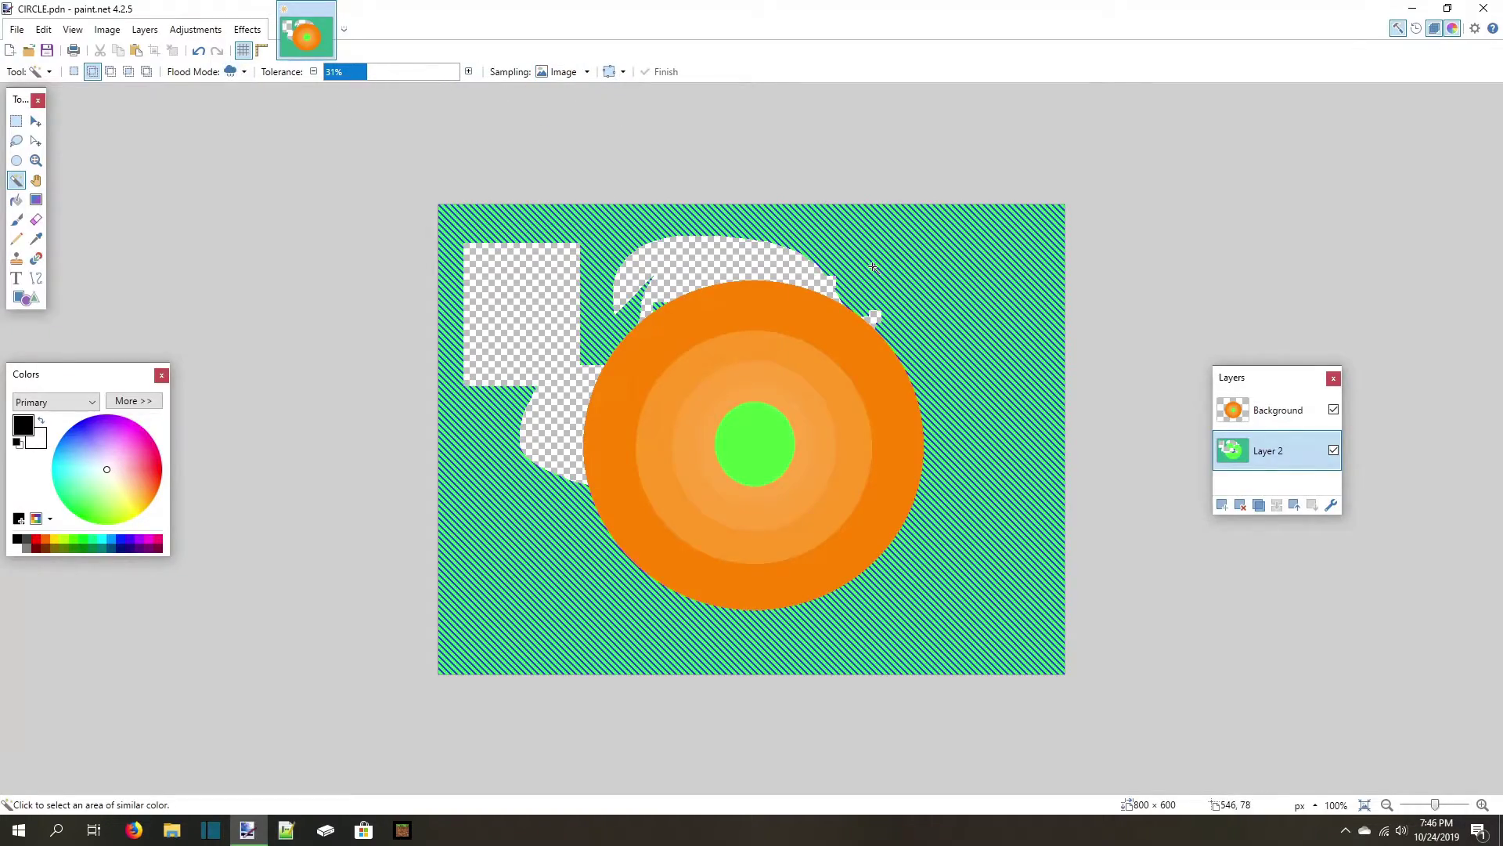
left_click(903, 272)
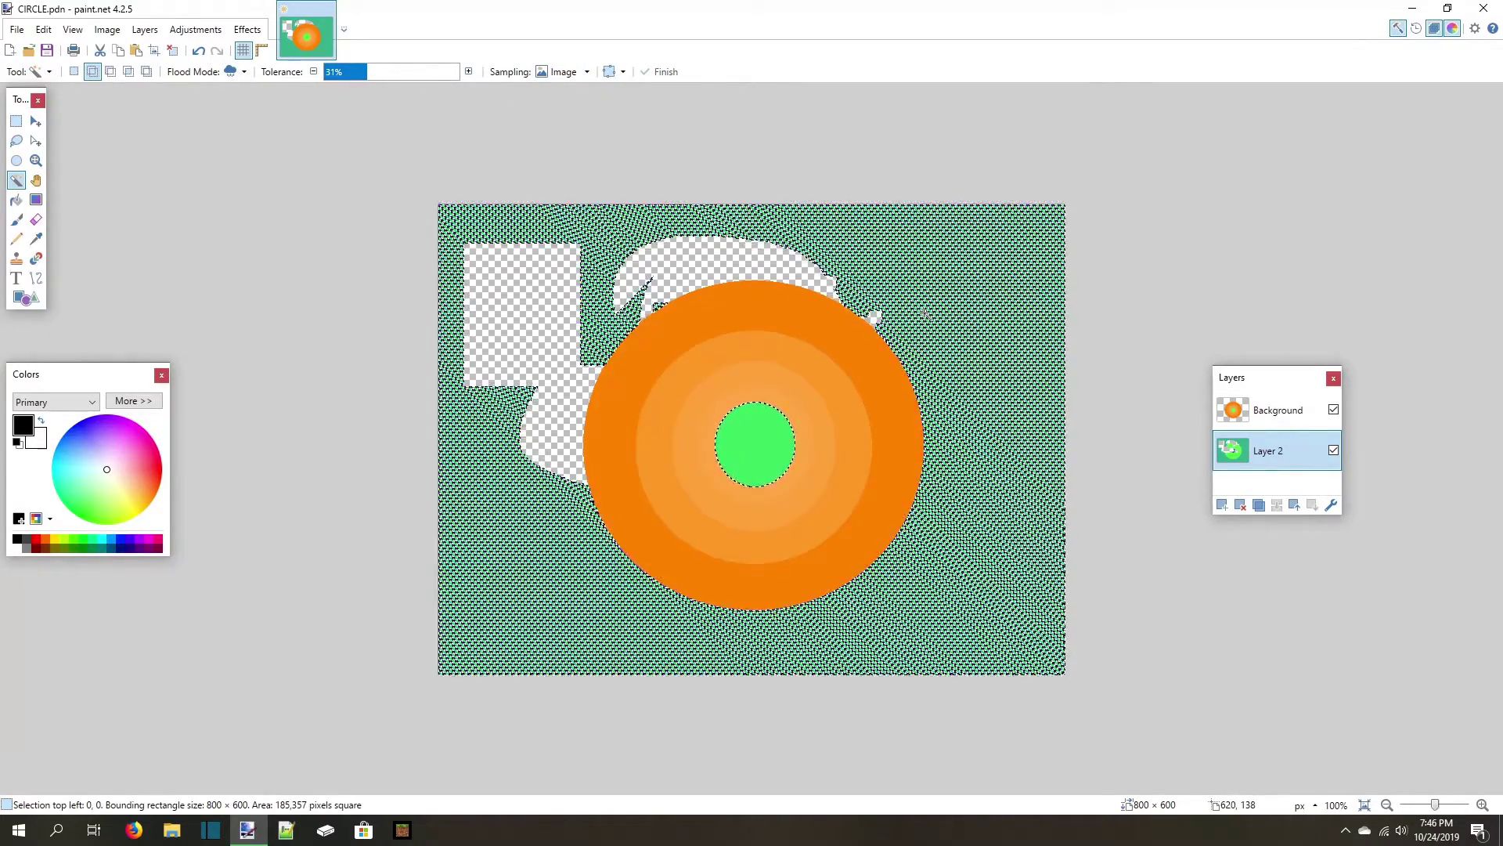
key("ctrl+z")
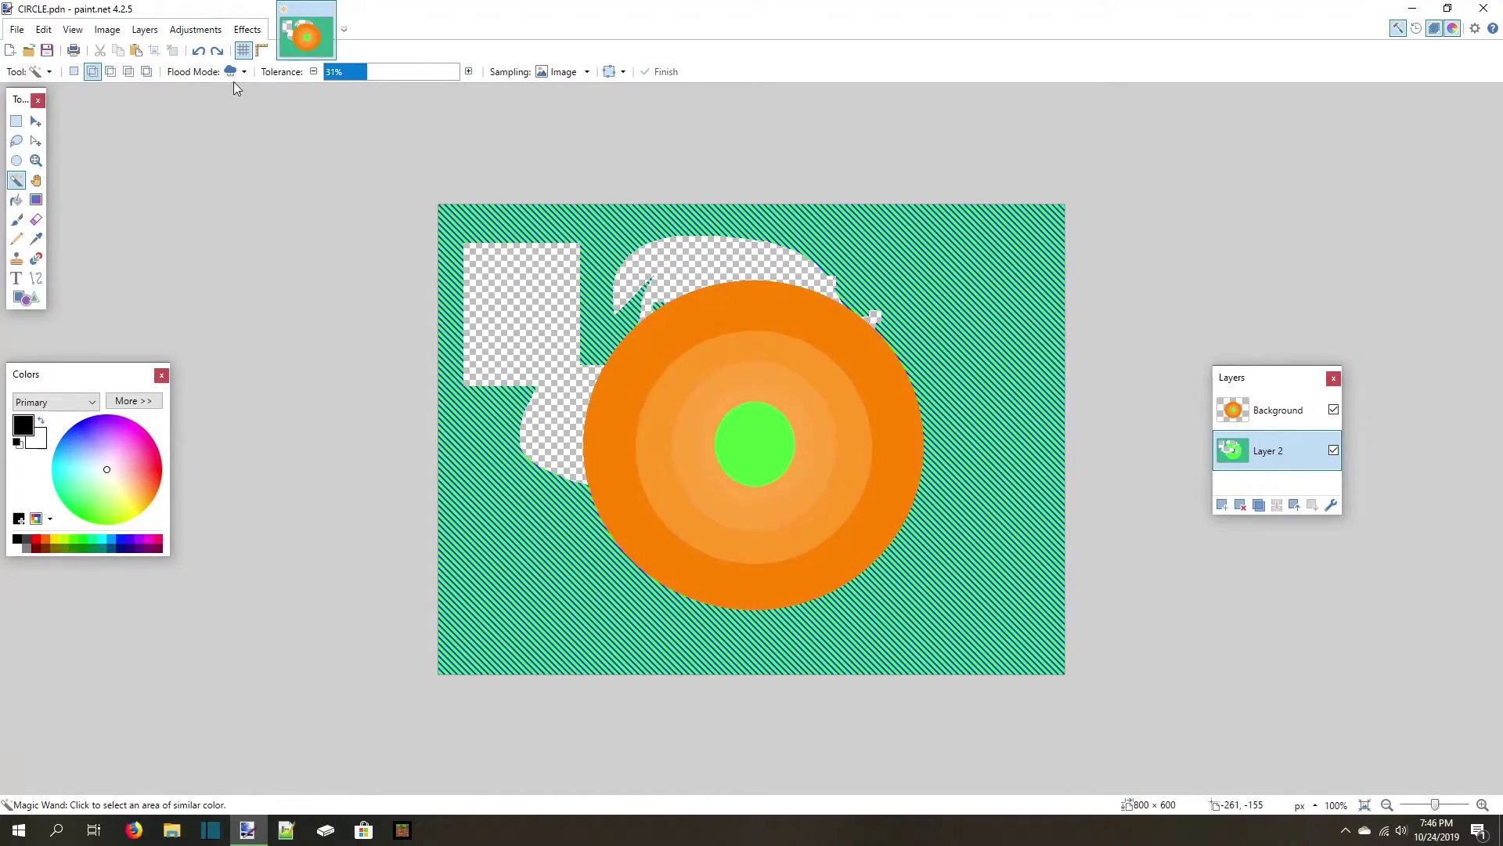
left_click(230, 71)
left_click(939, 262)
key("ctrl+z")
left_click(586, 72)
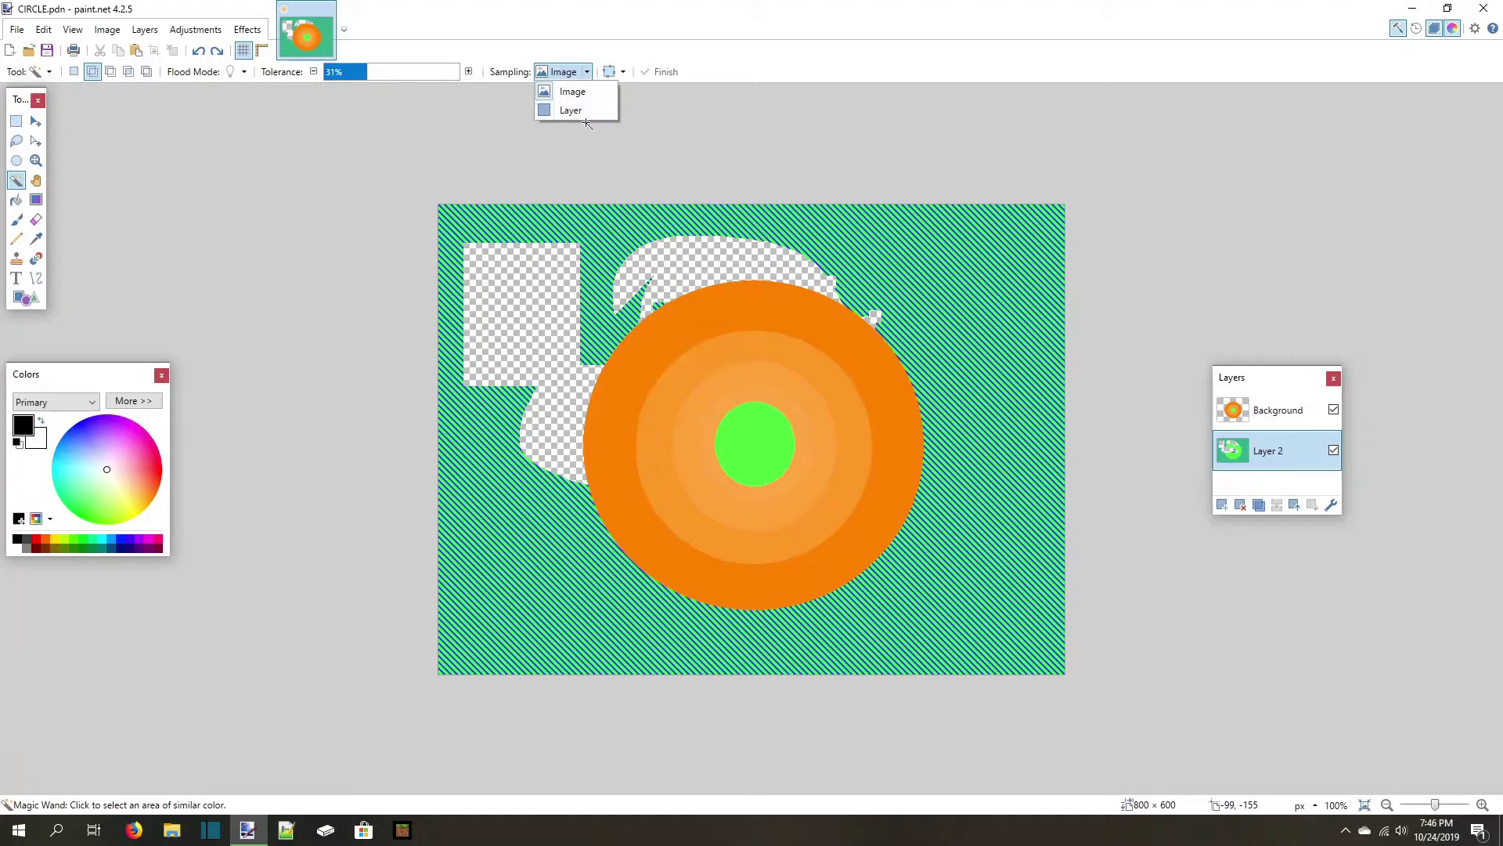
left_click(565, 97)
Lasso a wedge on the circle's right side, drag it to the canvas's right edge, and deselect.
key("m")
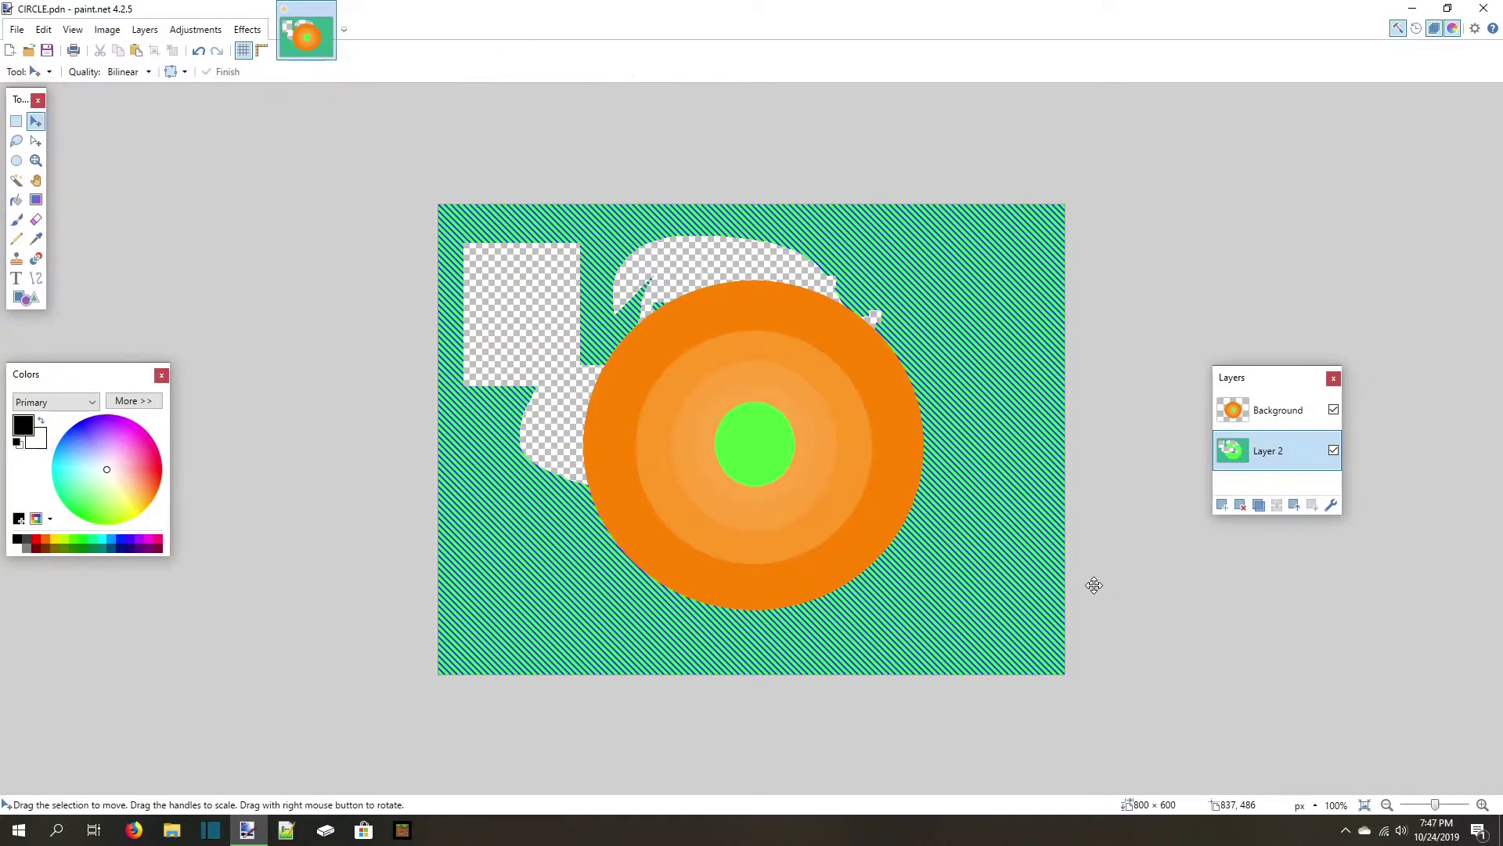
left_click(16, 140)
mouse_move(746, 407)
left_mouse_down()
mouse_move(877, 517)
mouse_move(814, 550)
left_mouse_up()
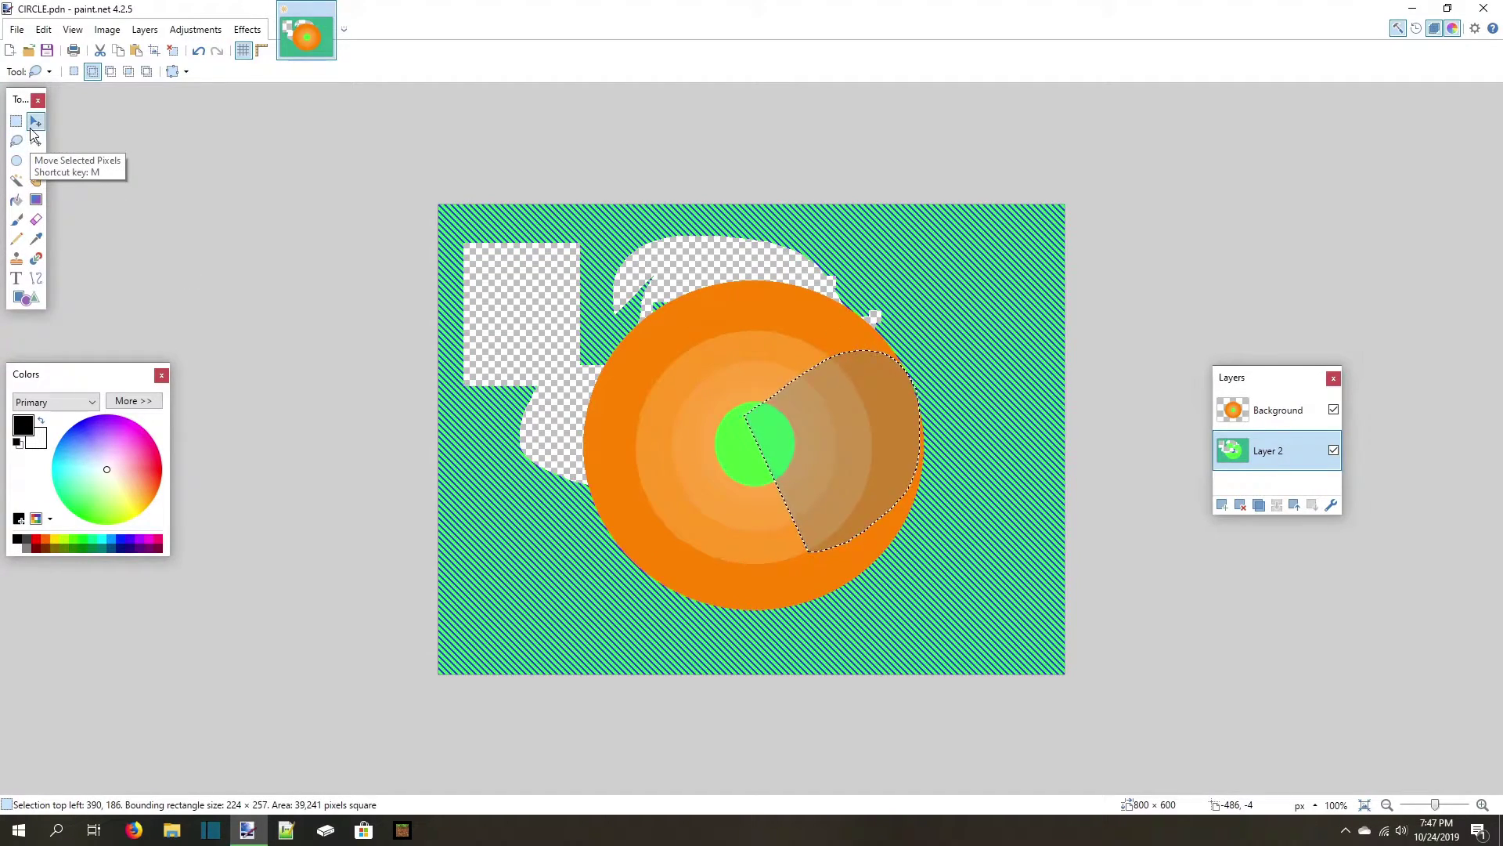
left_click(33, 125)
left_click_drag(885, 481, 900, 562)
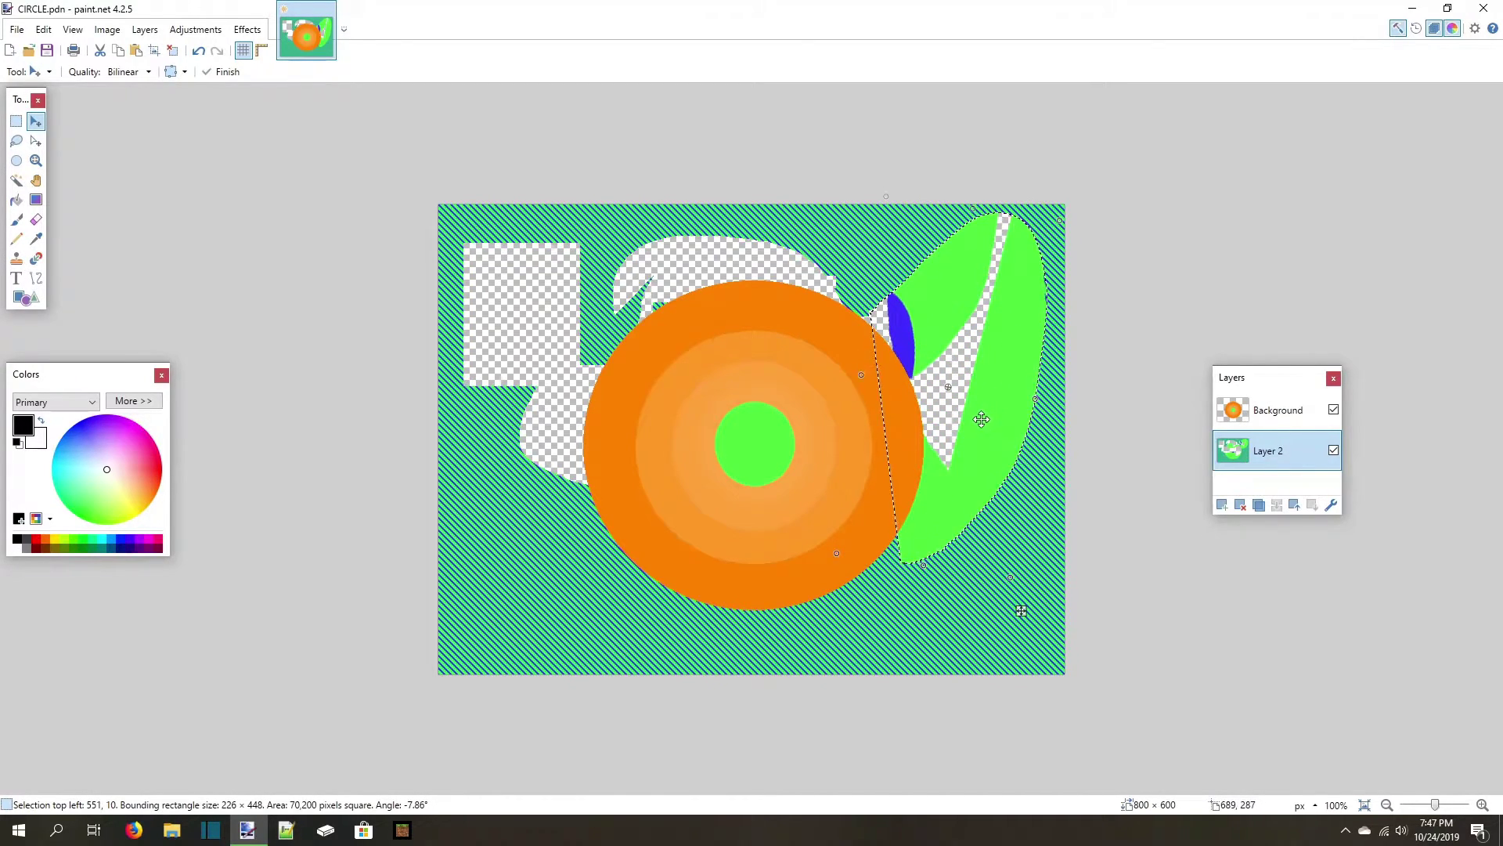
mouse_move(981, 419)
left_mouse_down()
mouse_move(1013, 476)
mouse_move(1000, 389)
mouse_move(1006, 415)
mouse_move(988, 427)
left_mouse_up()
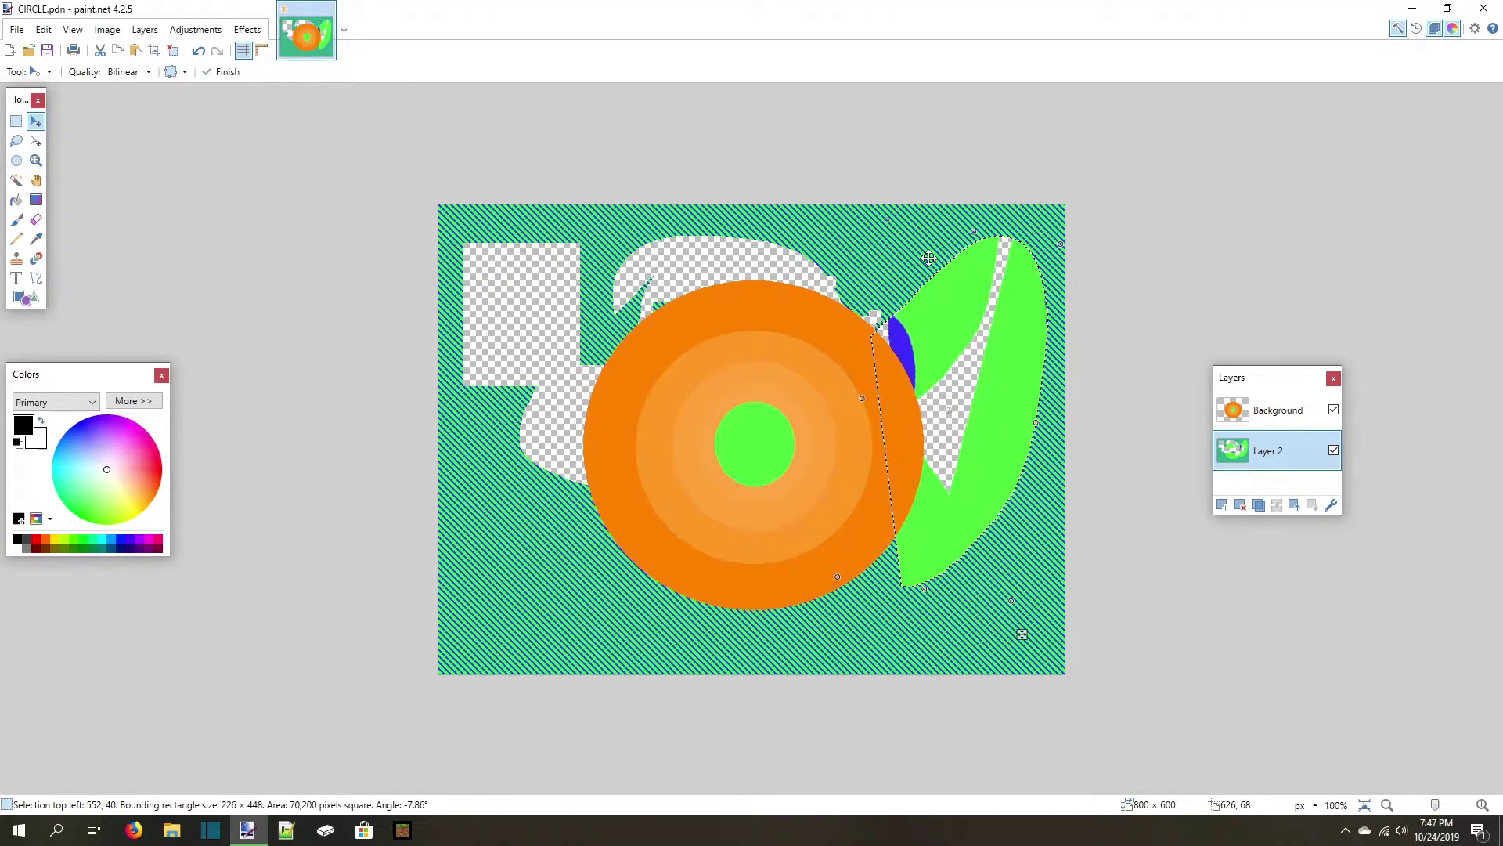
key("ctrl+d")
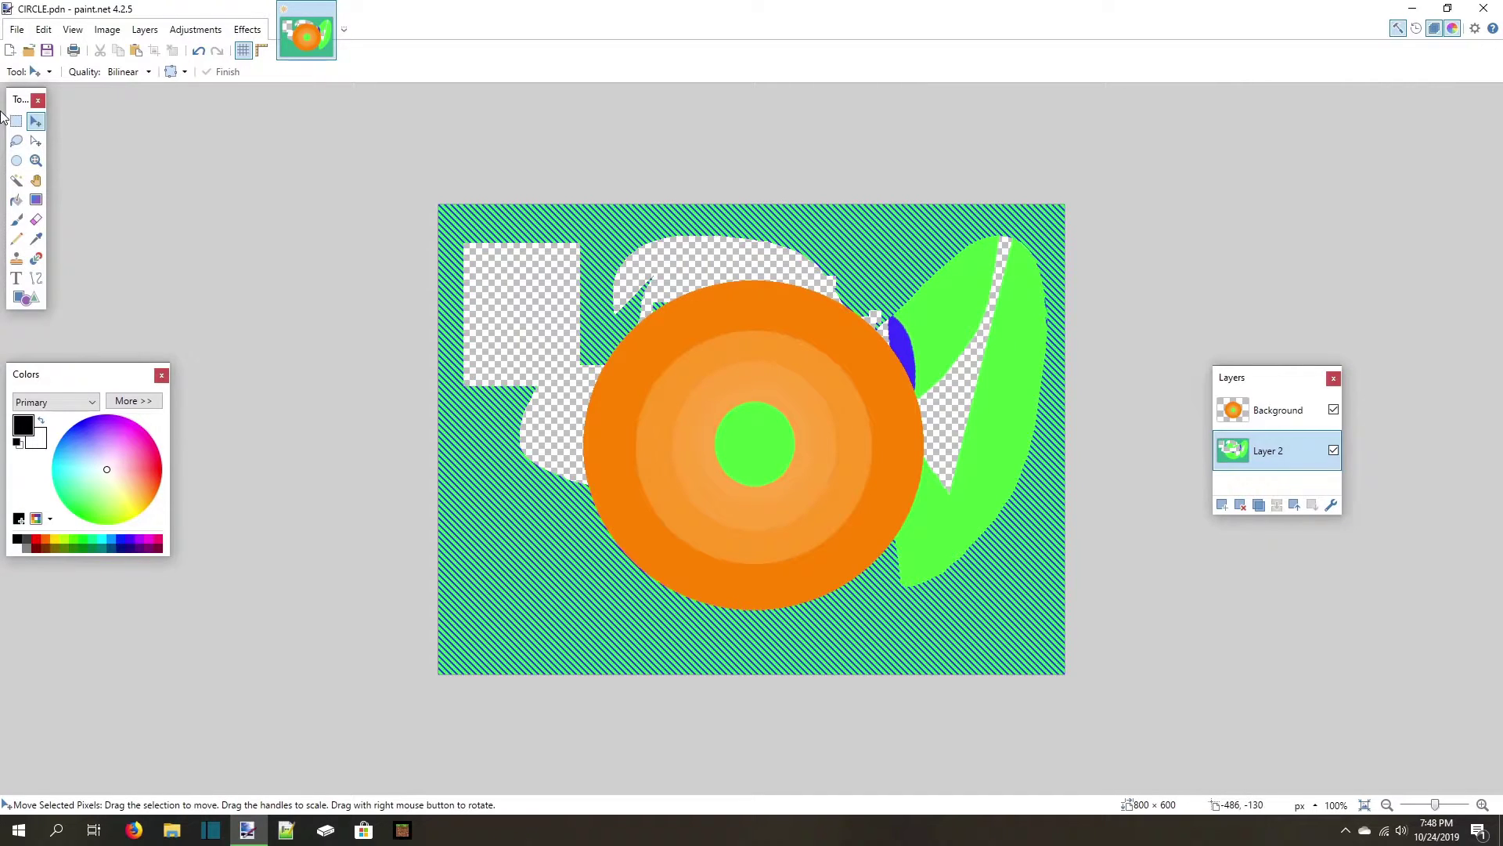
left_click(17, 140)
mouse_move(567, 511)
left_mouse_down()
mouse_move(663, 372)
mouse_move(760, 520)
mouse_move(757, 567)
left_mouse_up()
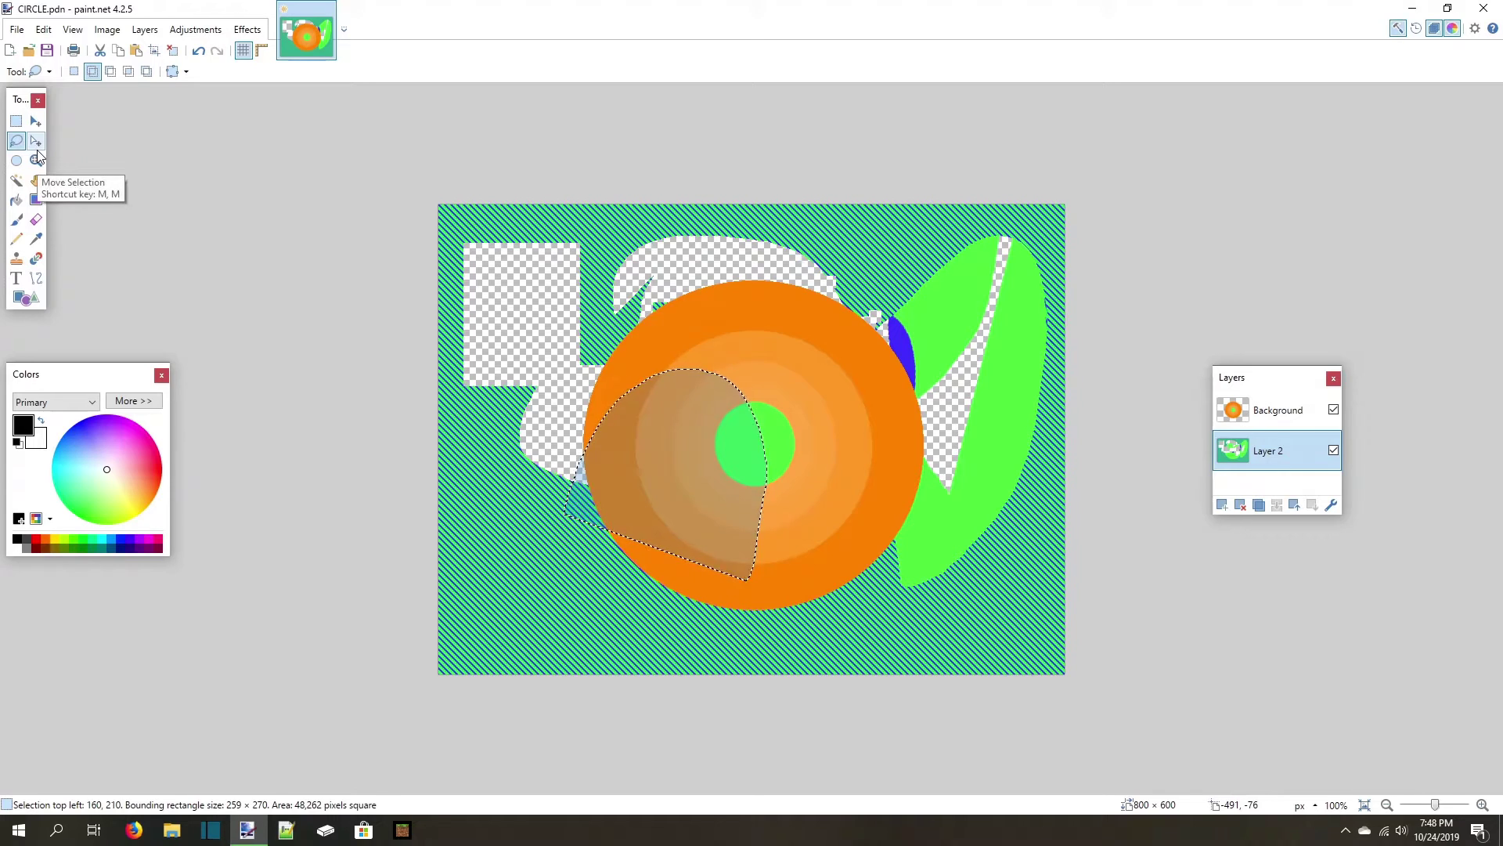
left_click(35, 141)
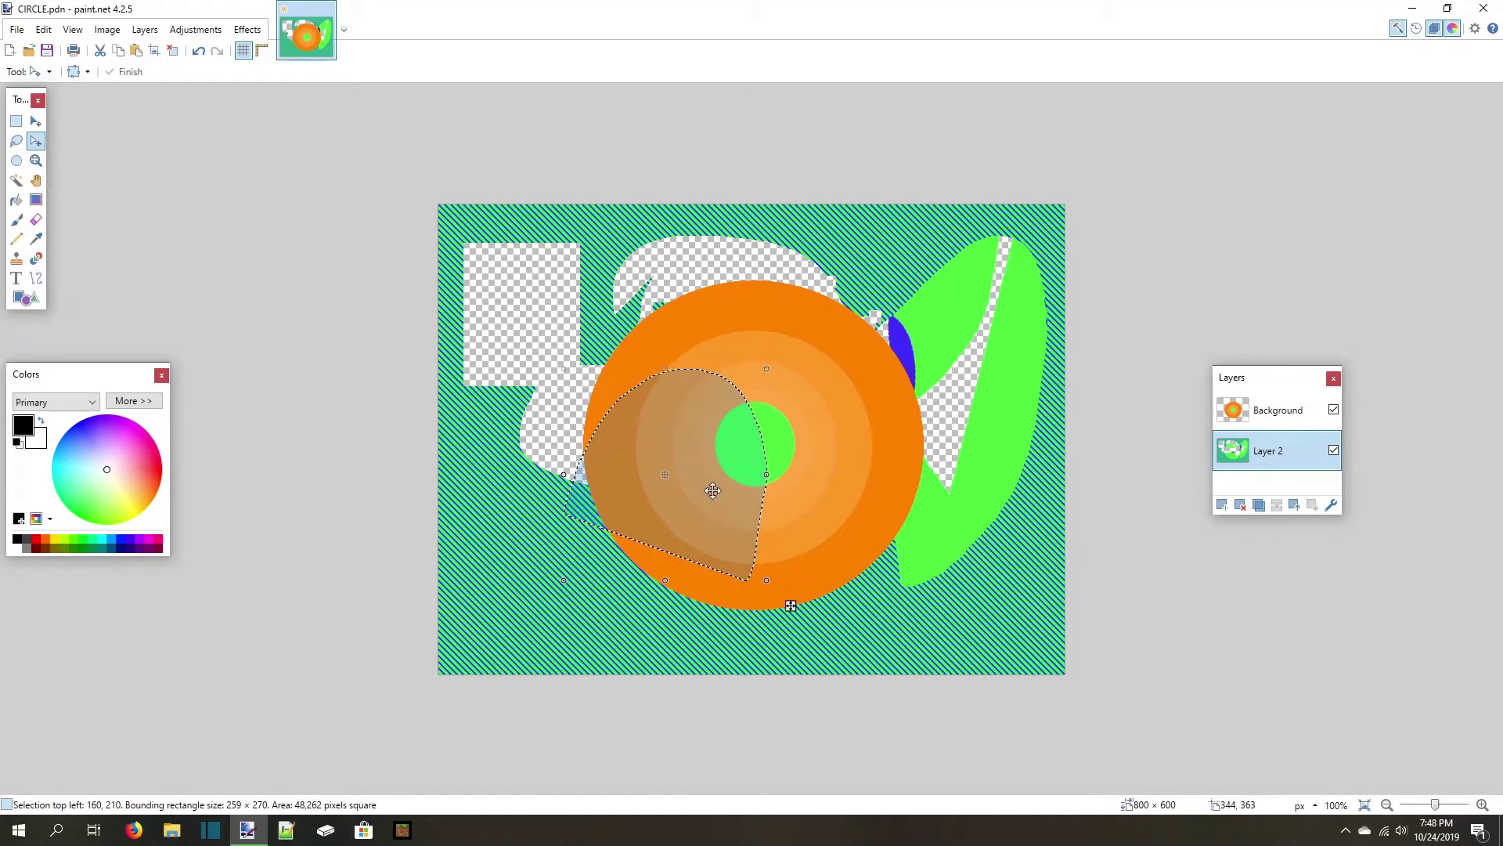
mouse_move(722, 494)
left_mouse_down()
mouse_move(631, 499)
mouse_move(772, 401)
mouse_move(754, 547)
mouse_move(869, 368)
mouse_move(898, 432)
mouse_move(879, 446)
mouse_move(890, 537)
mouse_move(1081, 588)
left_mouse_up()
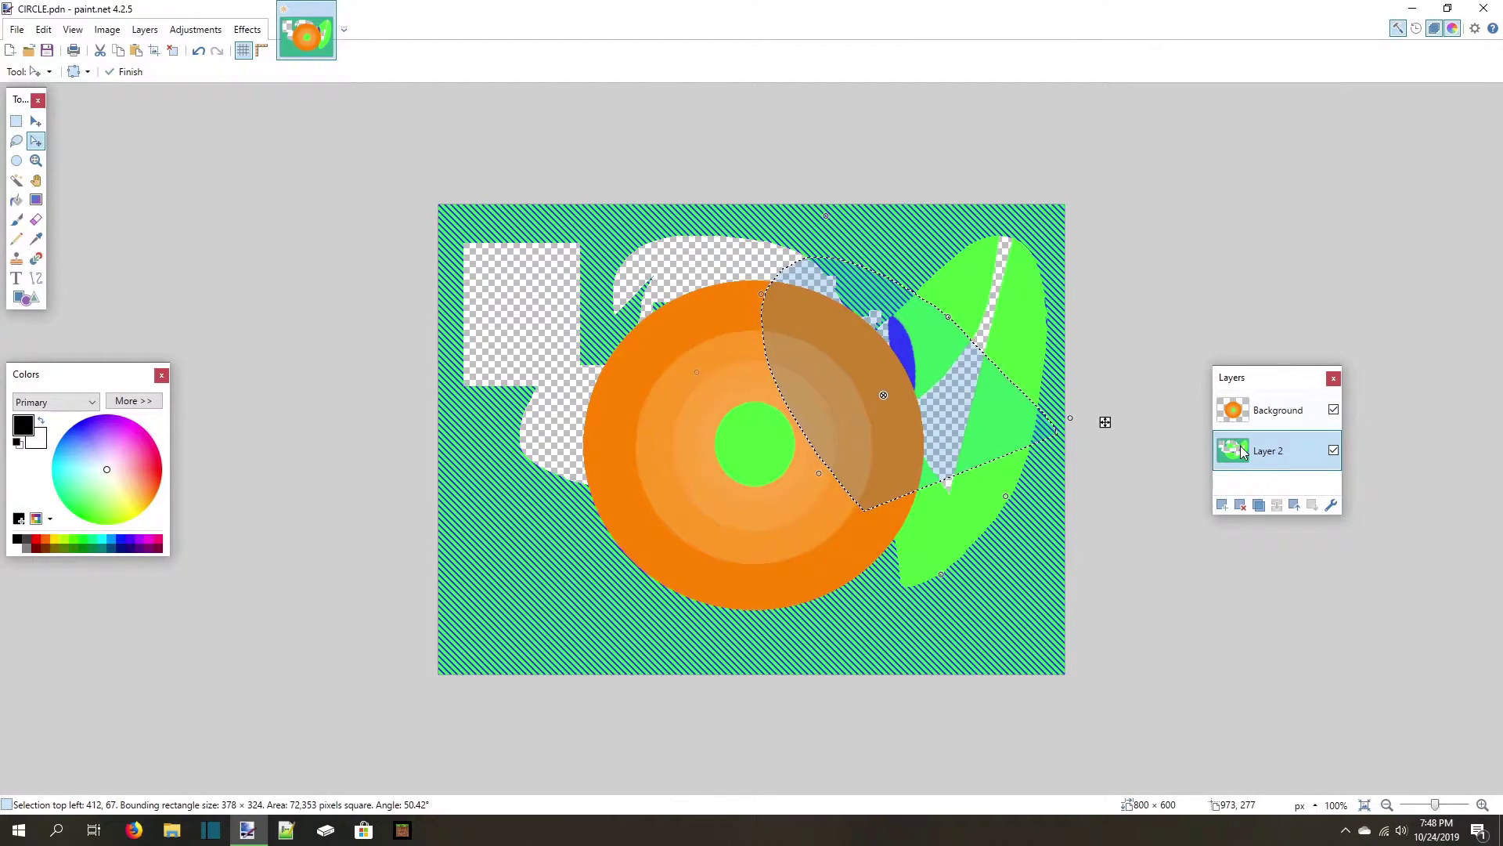
left_click(1262, 414)
key("Delete")
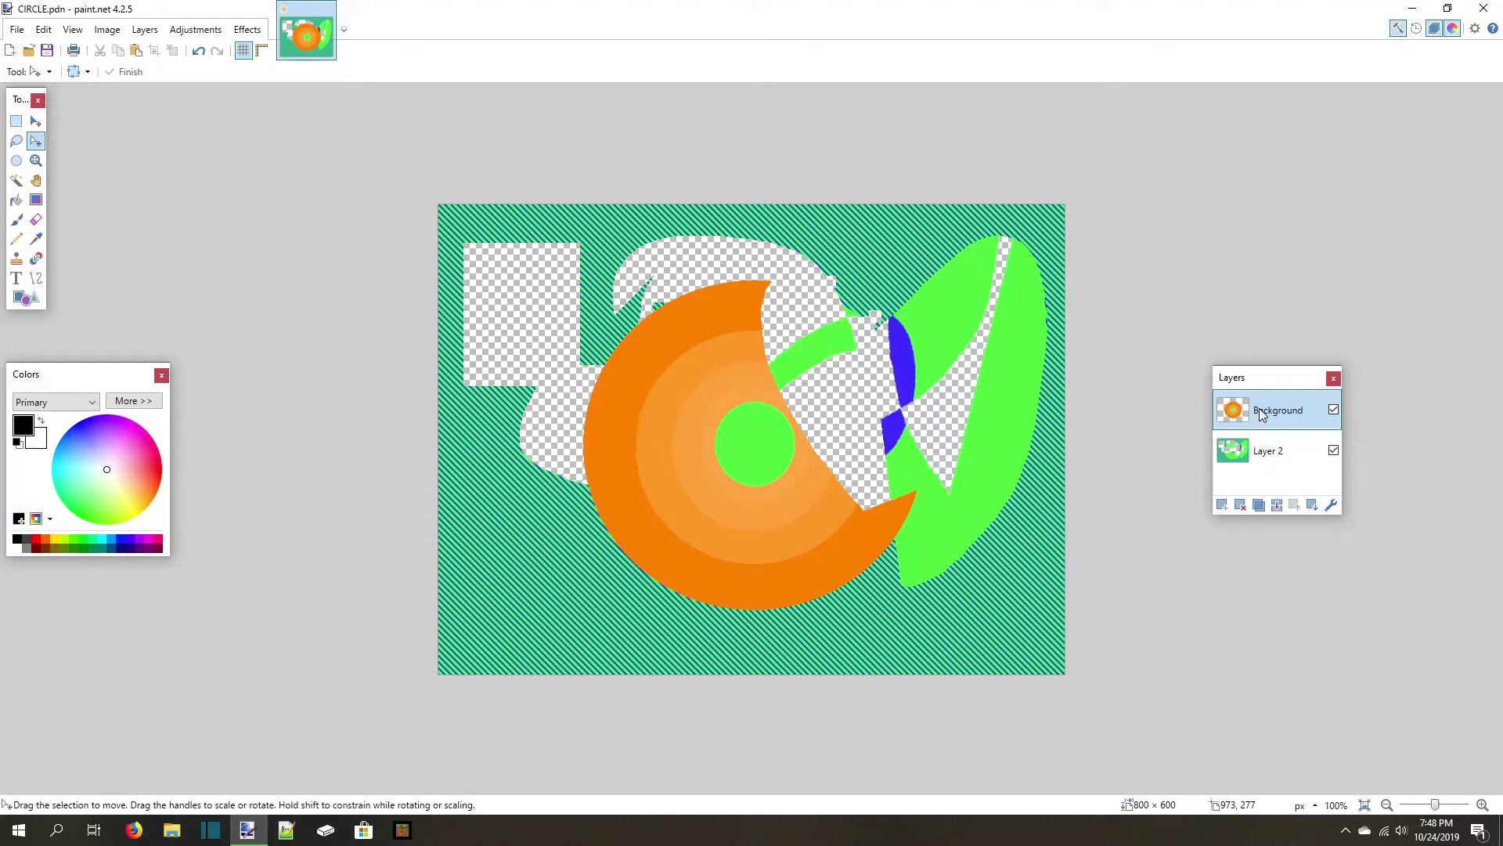
key("ctrl+z")
left_click(1280, 454)
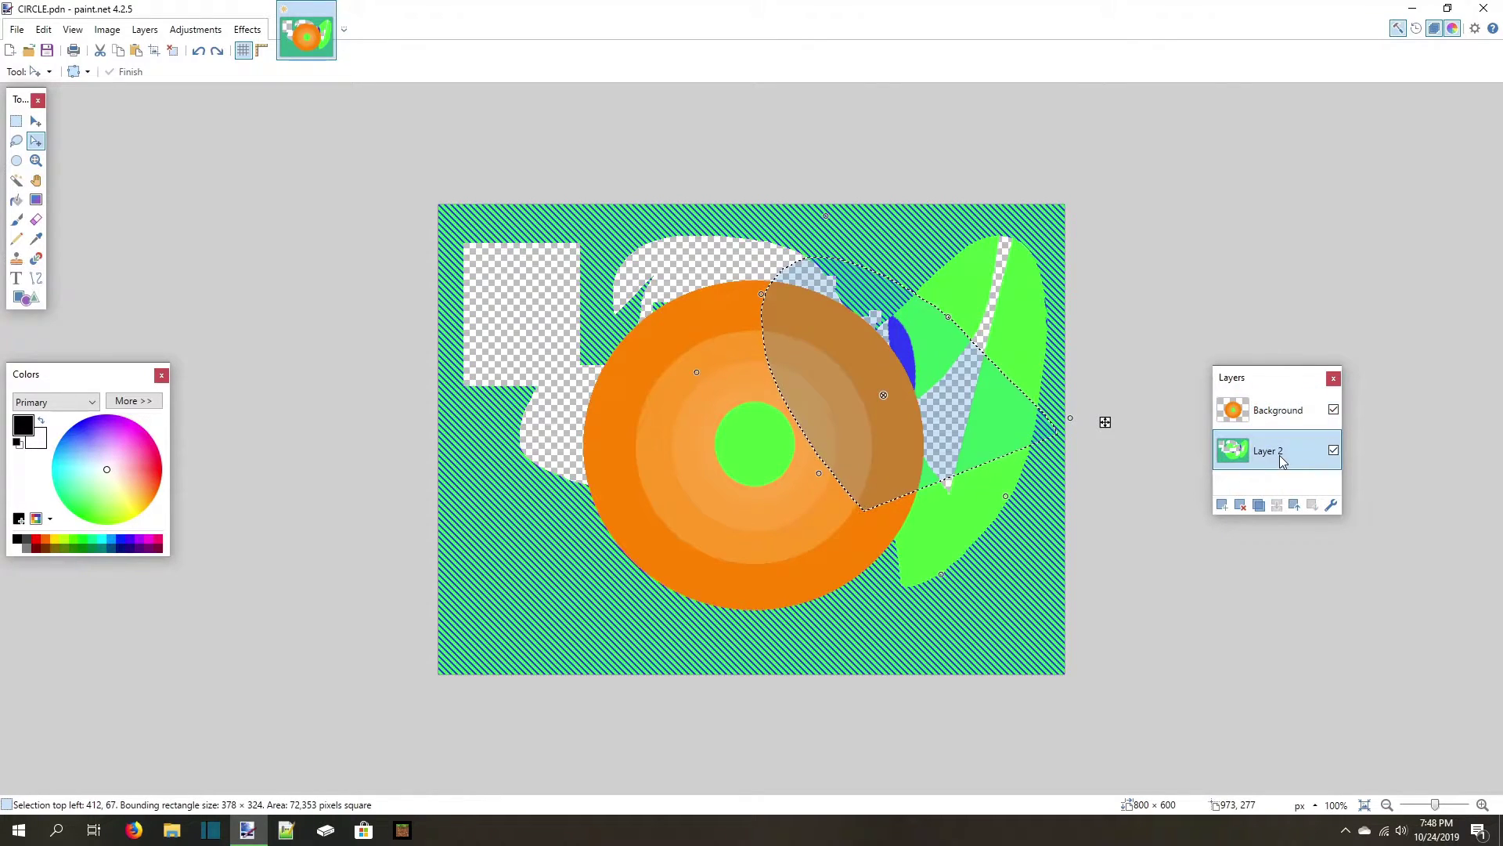
key("Delete")
key("ctrl+z")
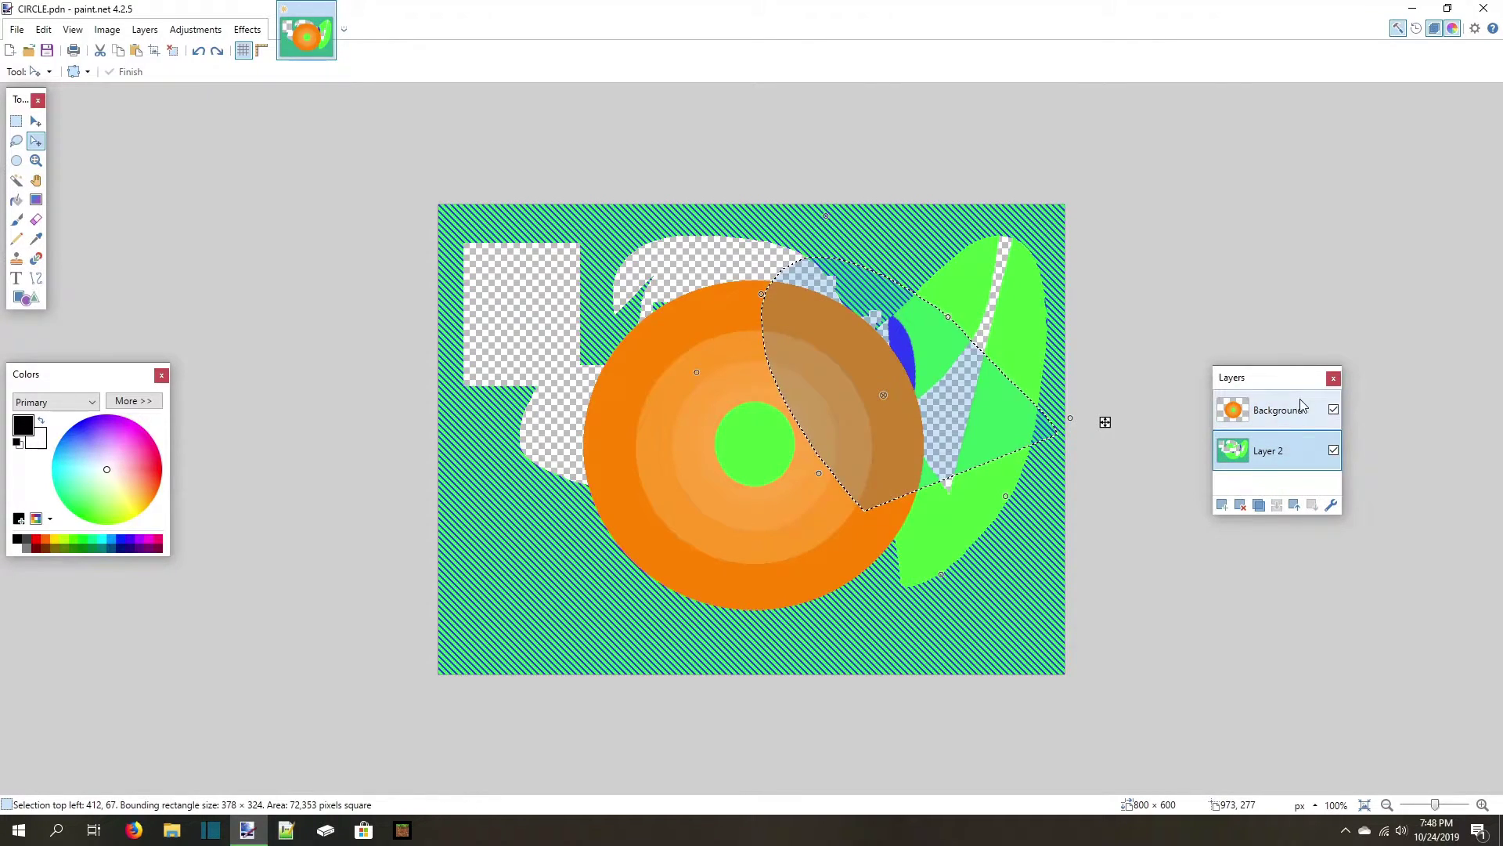
left_click(1300, 405)
key("Delete")
key("ctrl+z")
left_click(1288, 452)
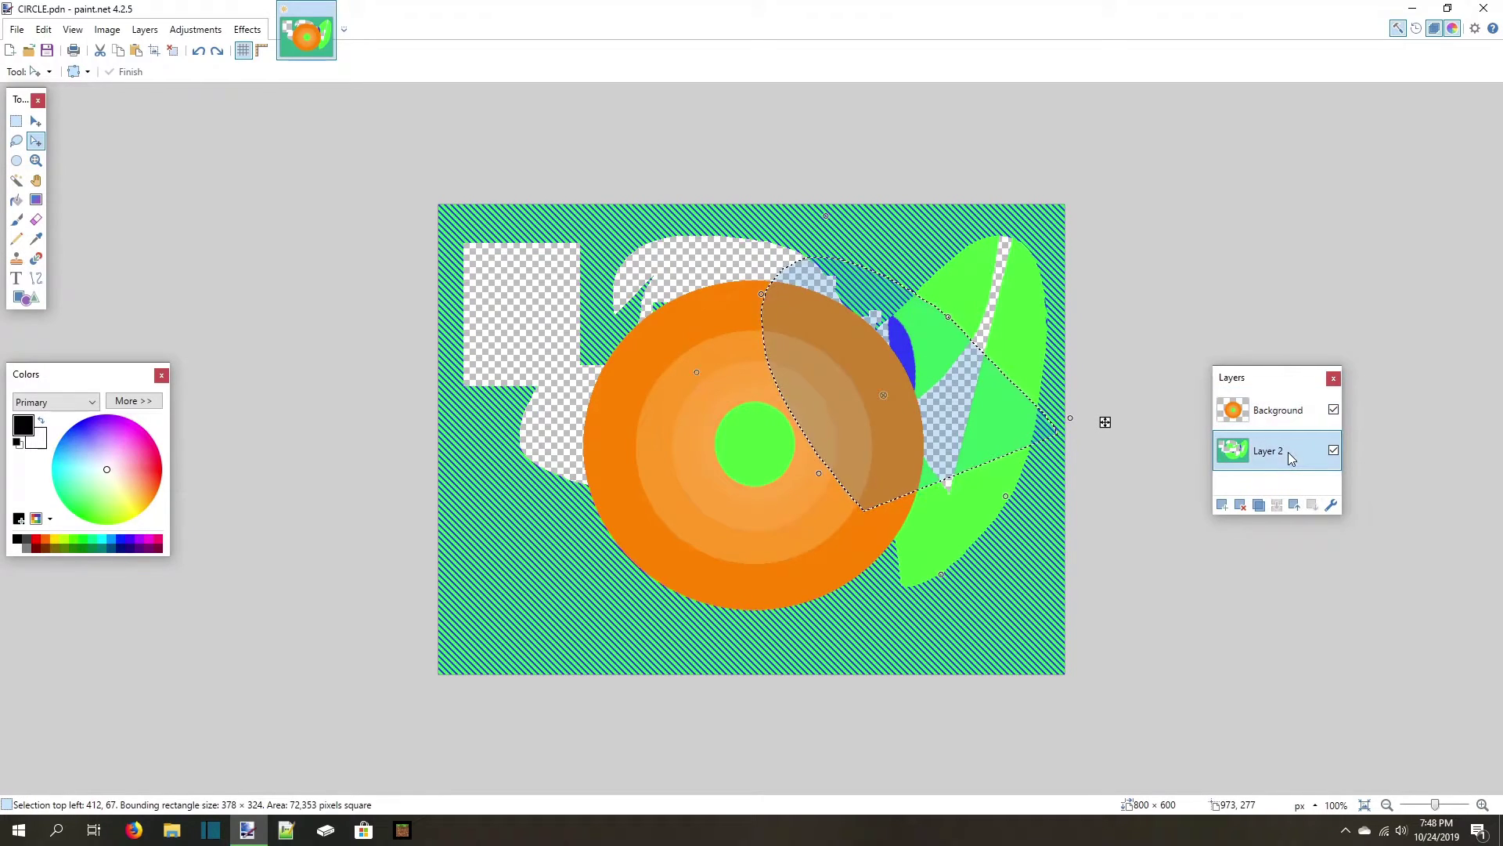
key("Delete")
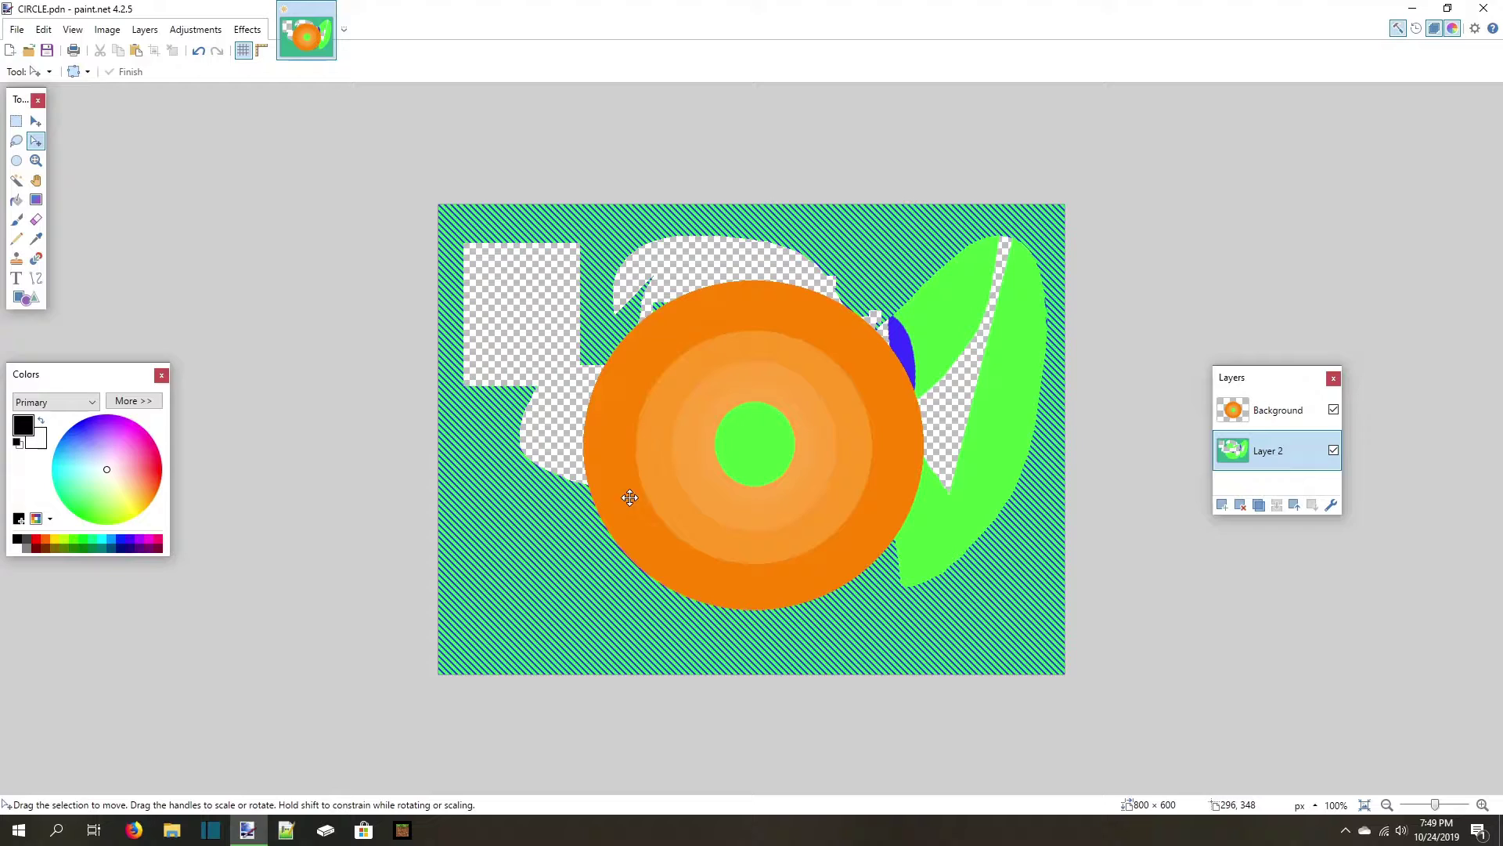
Try a 16×16 selection crop on the circle, undo it, deselect, and bring up the Image menu.
left_click(108, 31)
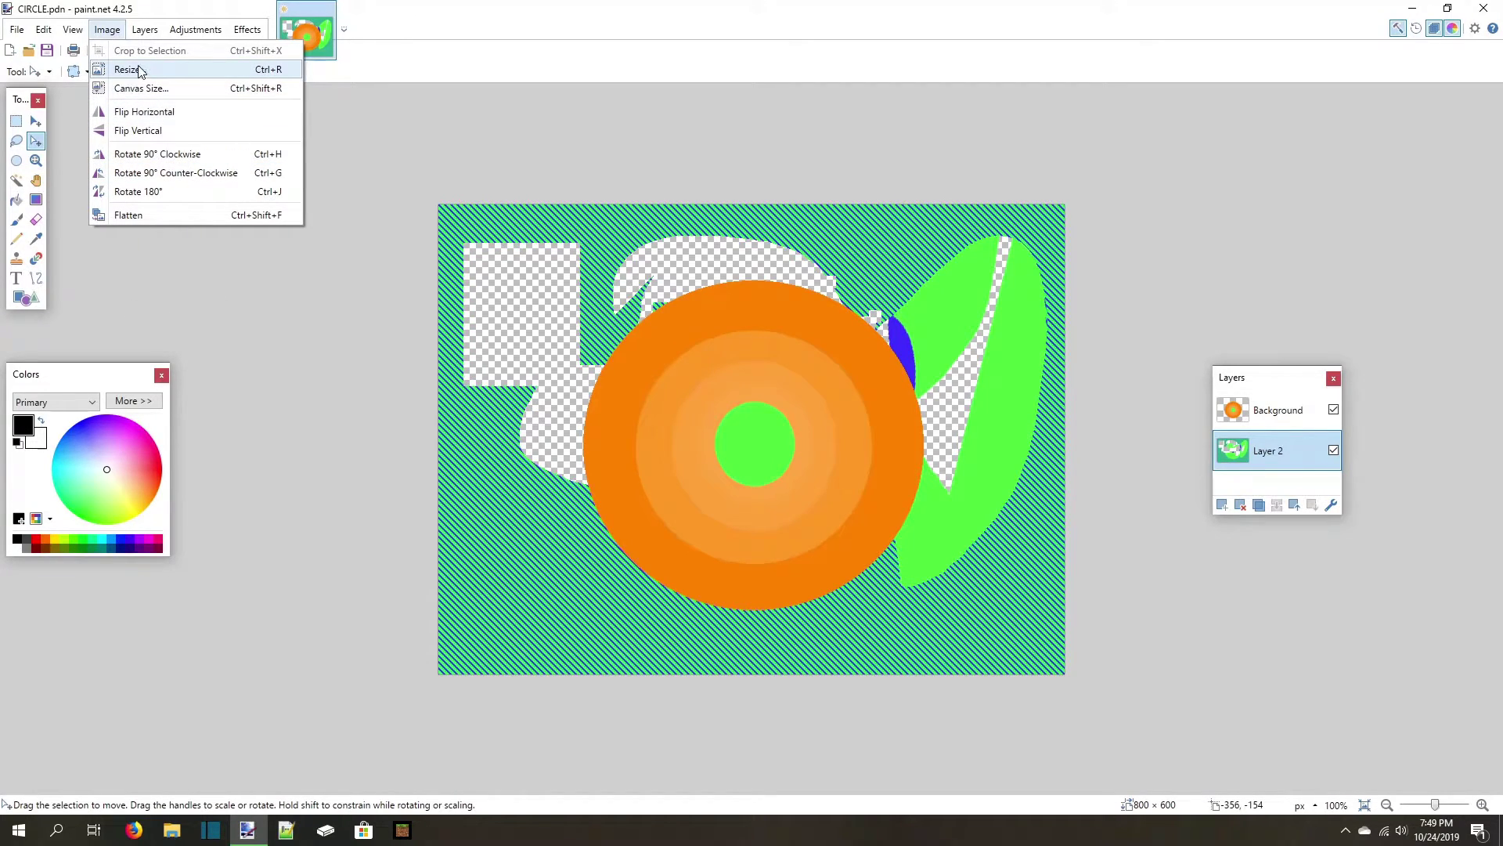
key("Escape")
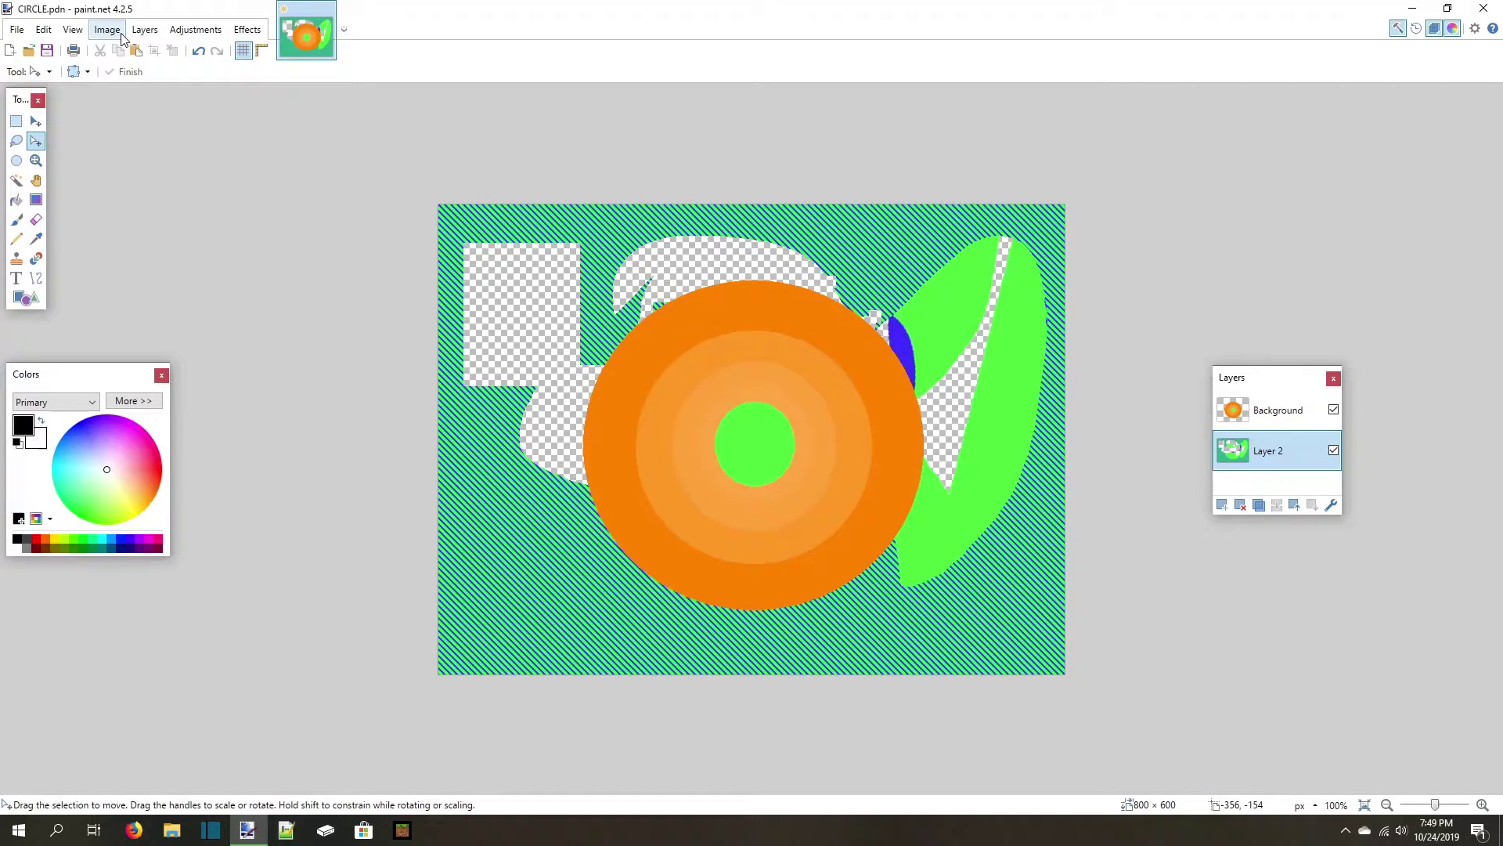
left_click(15, 121)
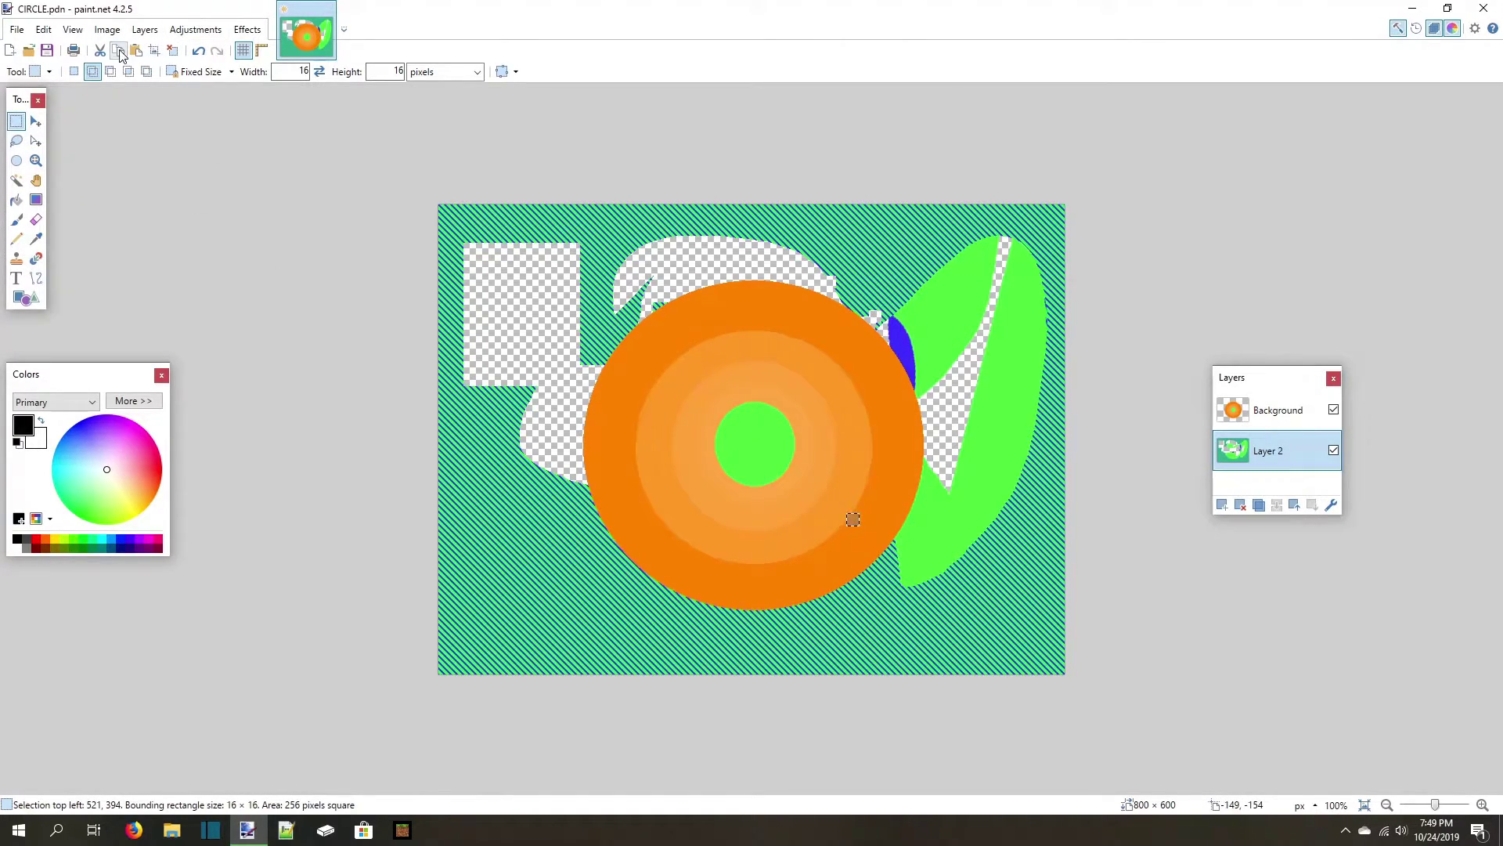
left_click(155, 50)
key("ctrl+z")
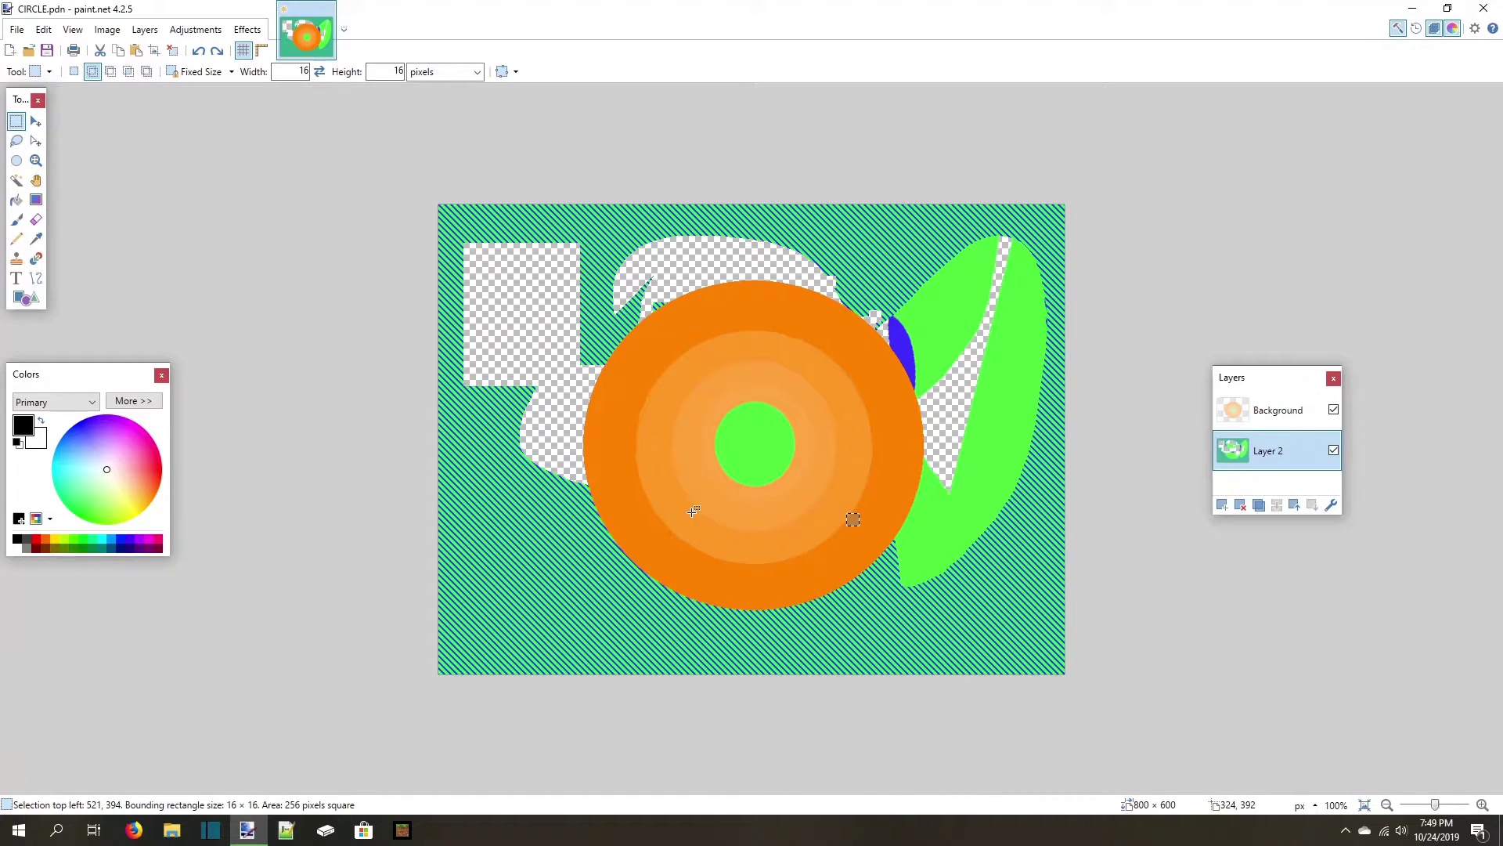
key("ctrl+d")
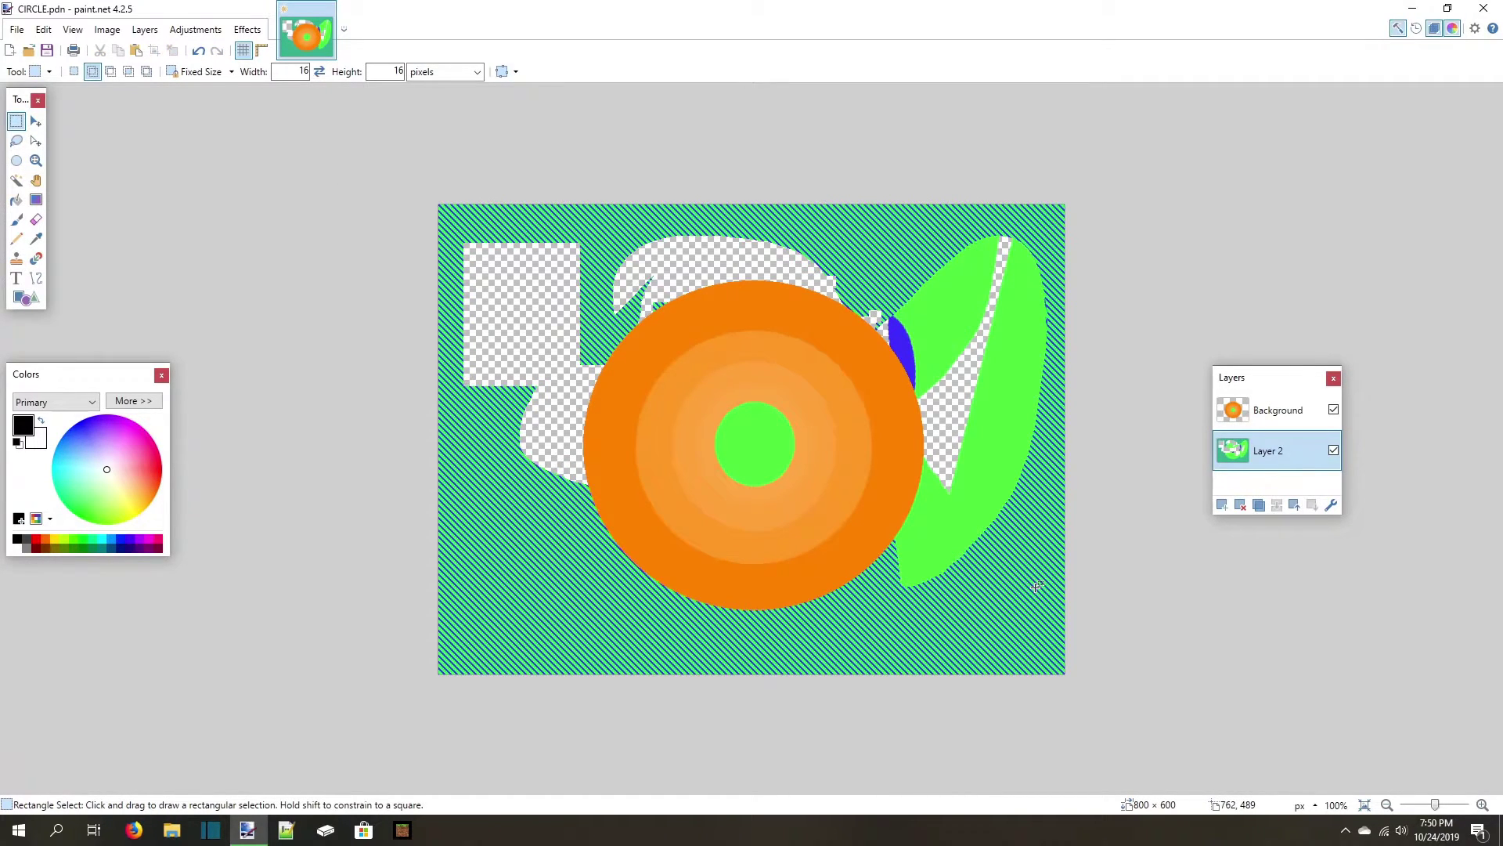
left_click(107, 29)
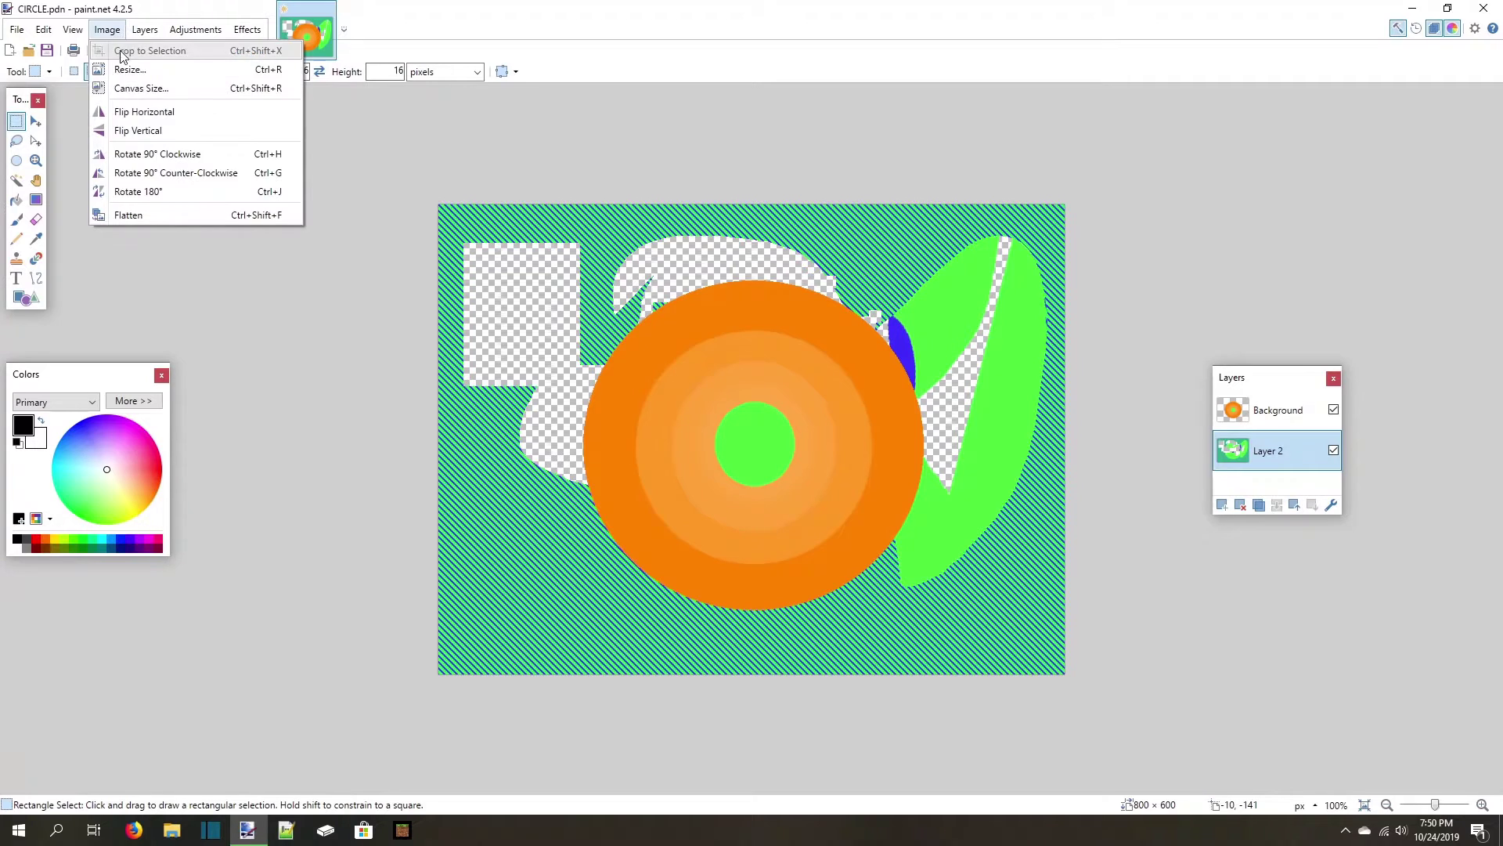
In the Resize dialog, choose Nearest Neighbor resampling and keep resizing by absolute pixel size.
left_click(146, 70)
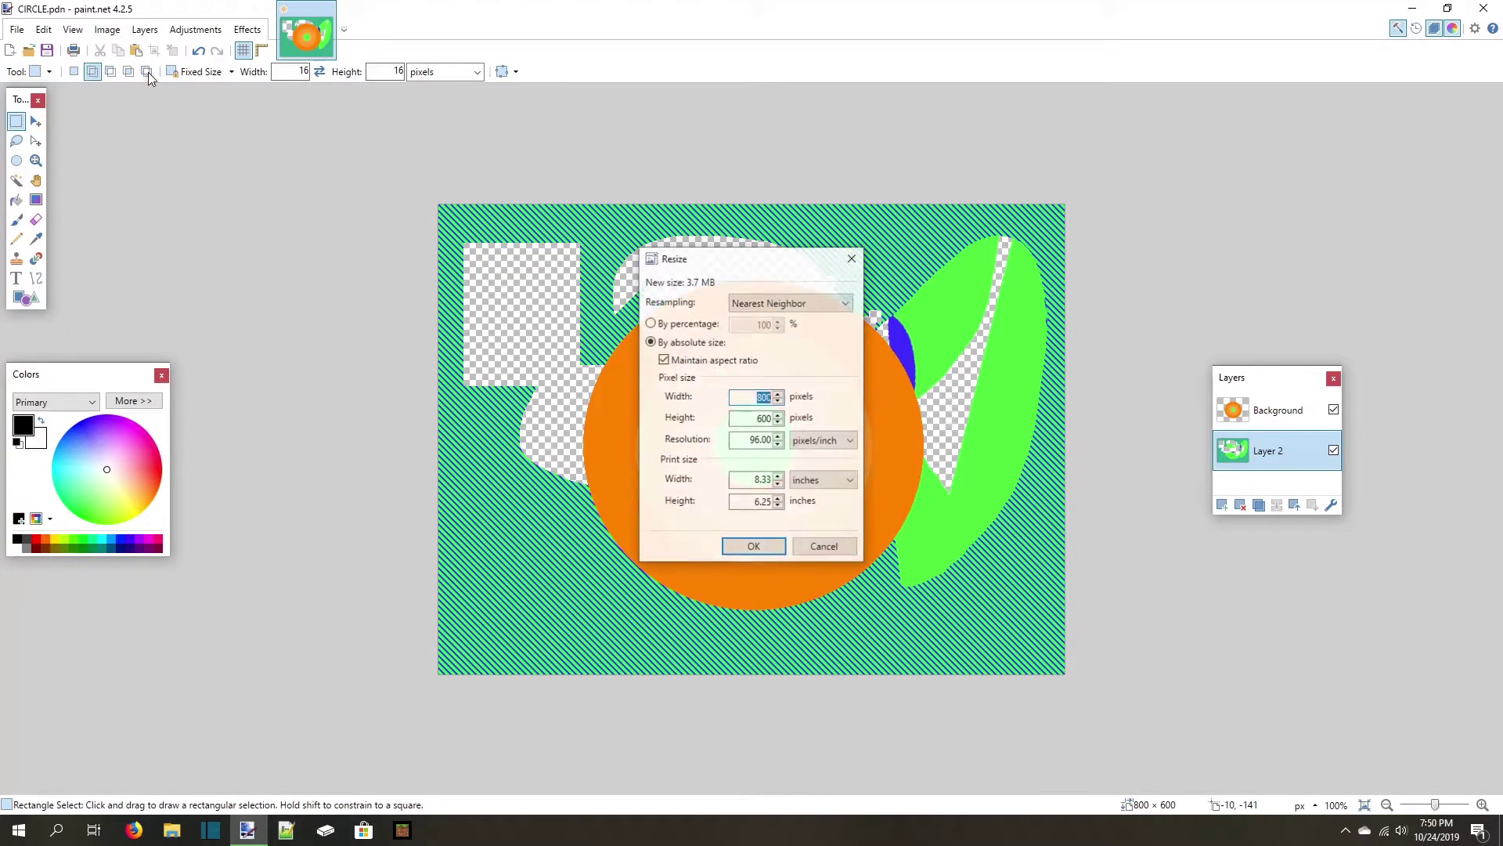
mouse_move(738, 272)
left_mouse_down()
mouse_move(1212, 272)
mouse_move(727, 292)
left_mouse_up()
left_click(756, 333)
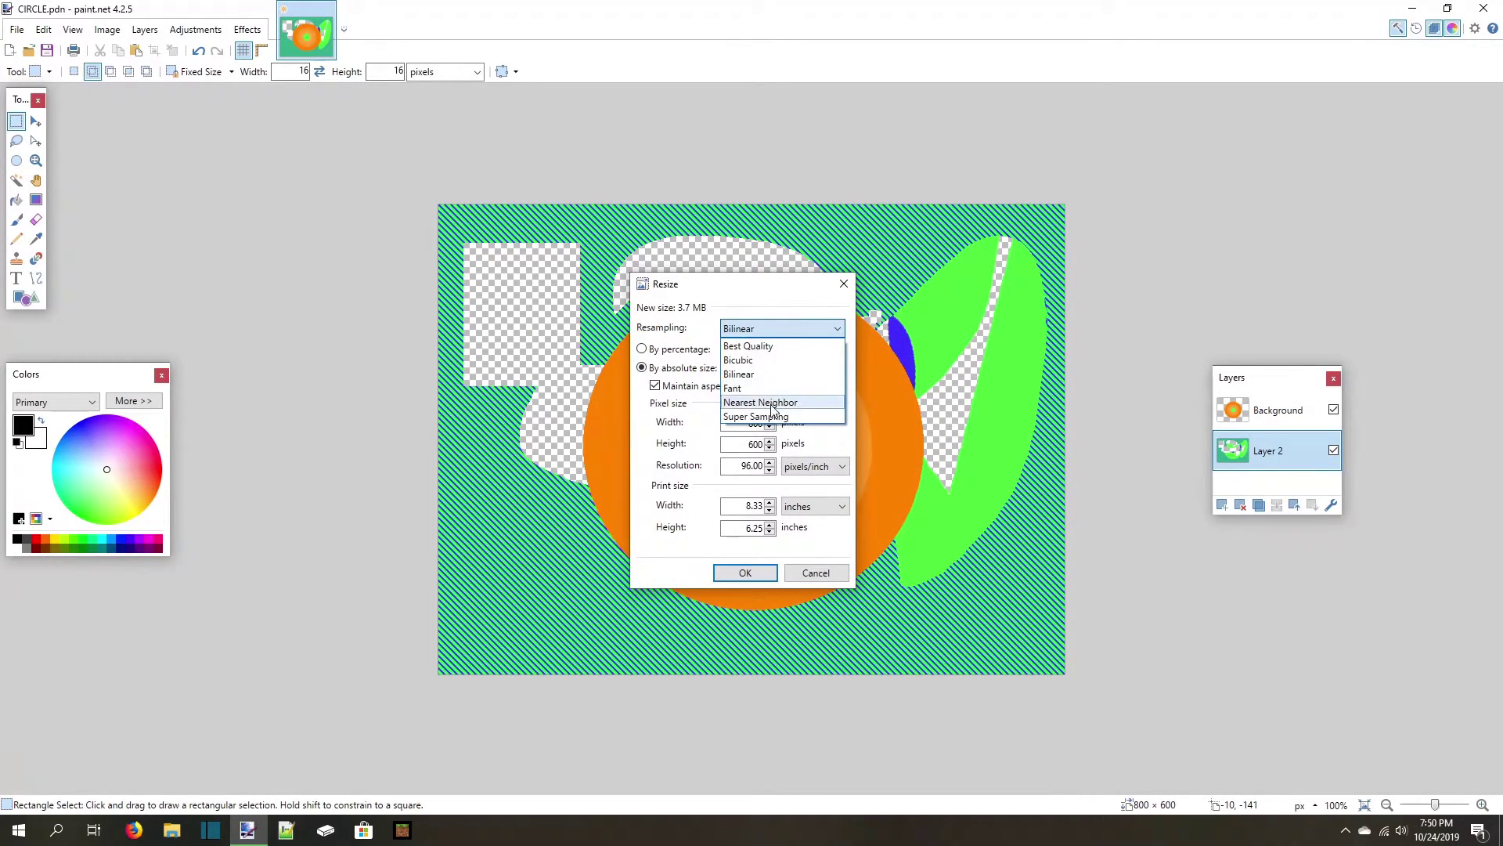
left_click(764, 402)
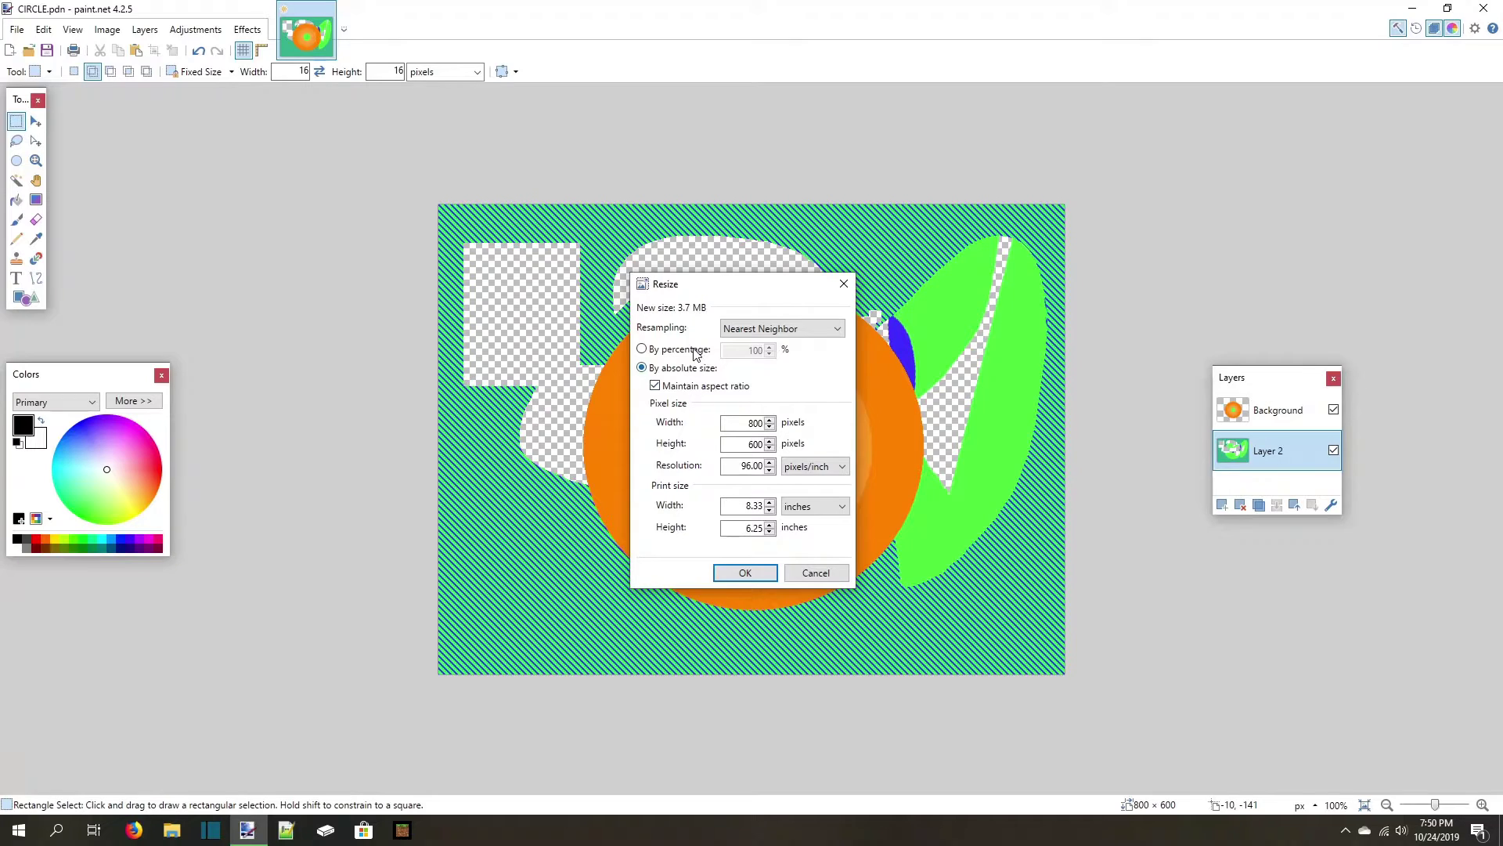
left_click(694, 351)
left_click(696, 370)
left_click(693, 351)
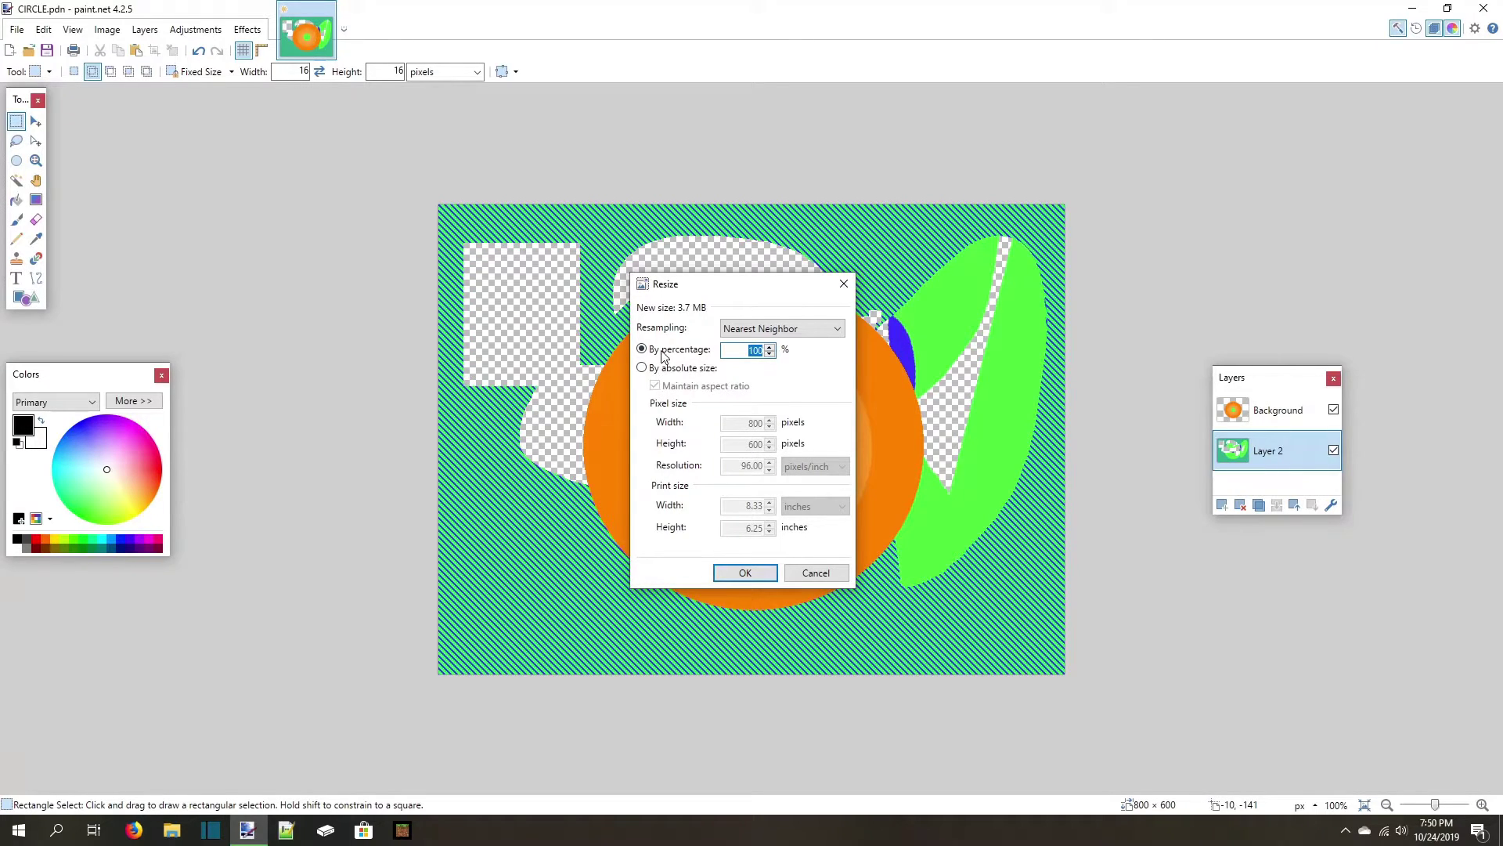
left_click(715, 375)
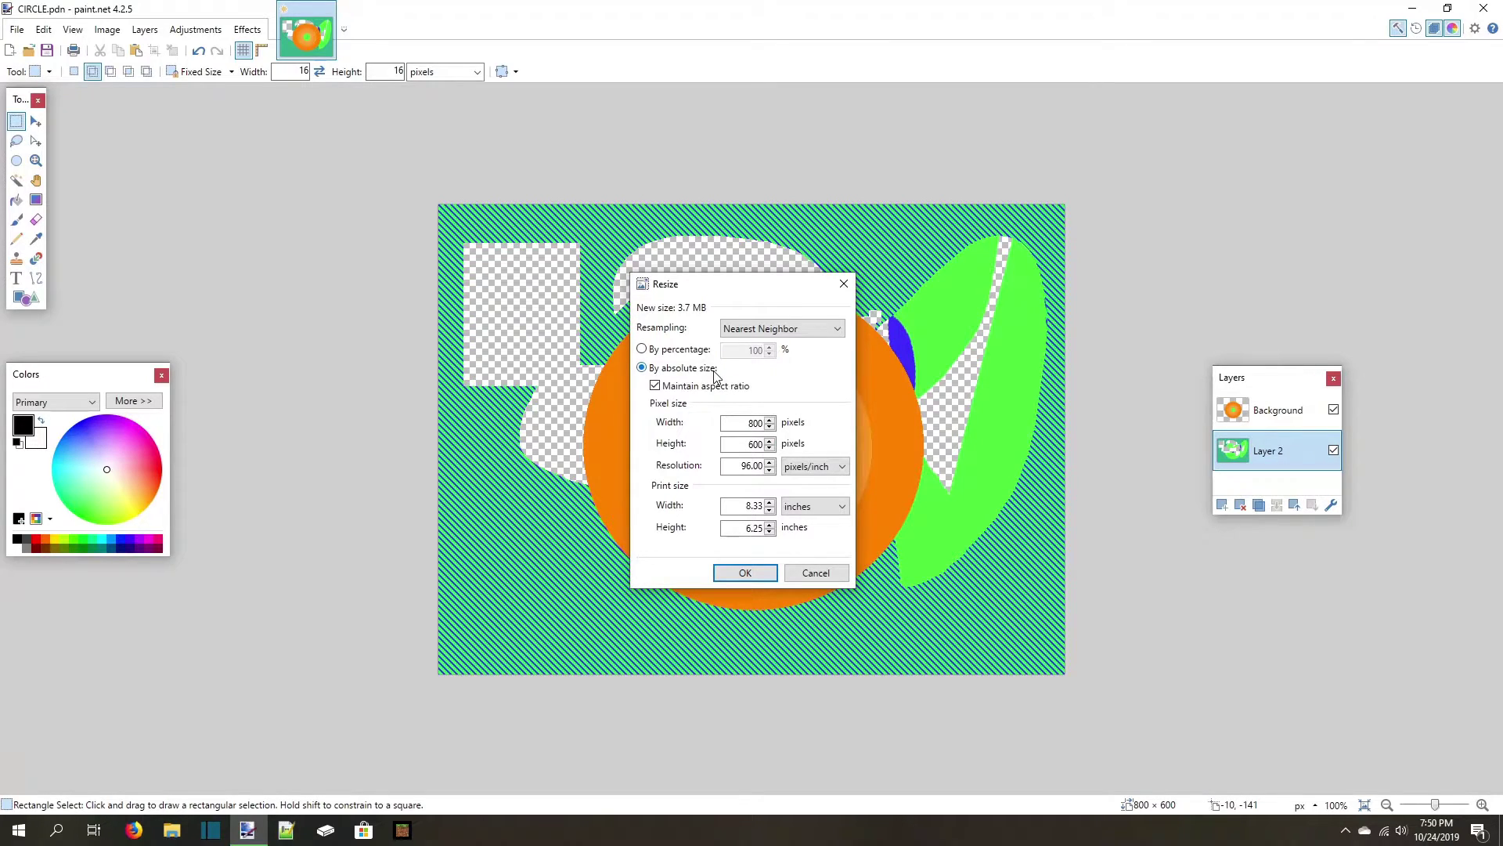
Unlock the aspect ratio and resize the image to 700 × 400 pixels.
left_click(742, 420)
type("1000")
double_click(743, 423)
type("100")
left_click(702, 387)
type("700")
left_click(741, 445)
type("400")
key("Return")
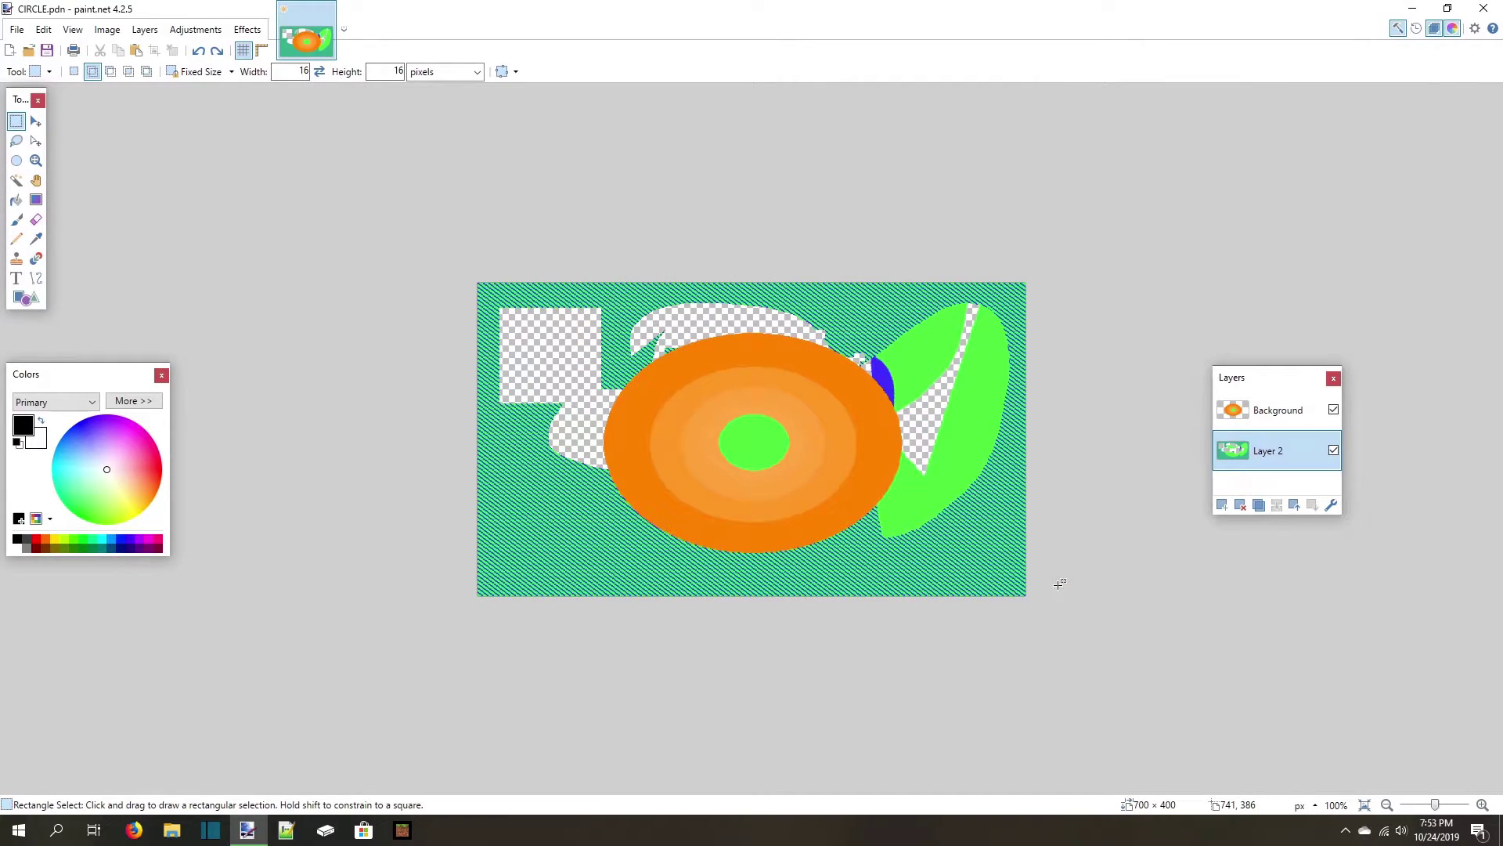
left_click(108, 29)
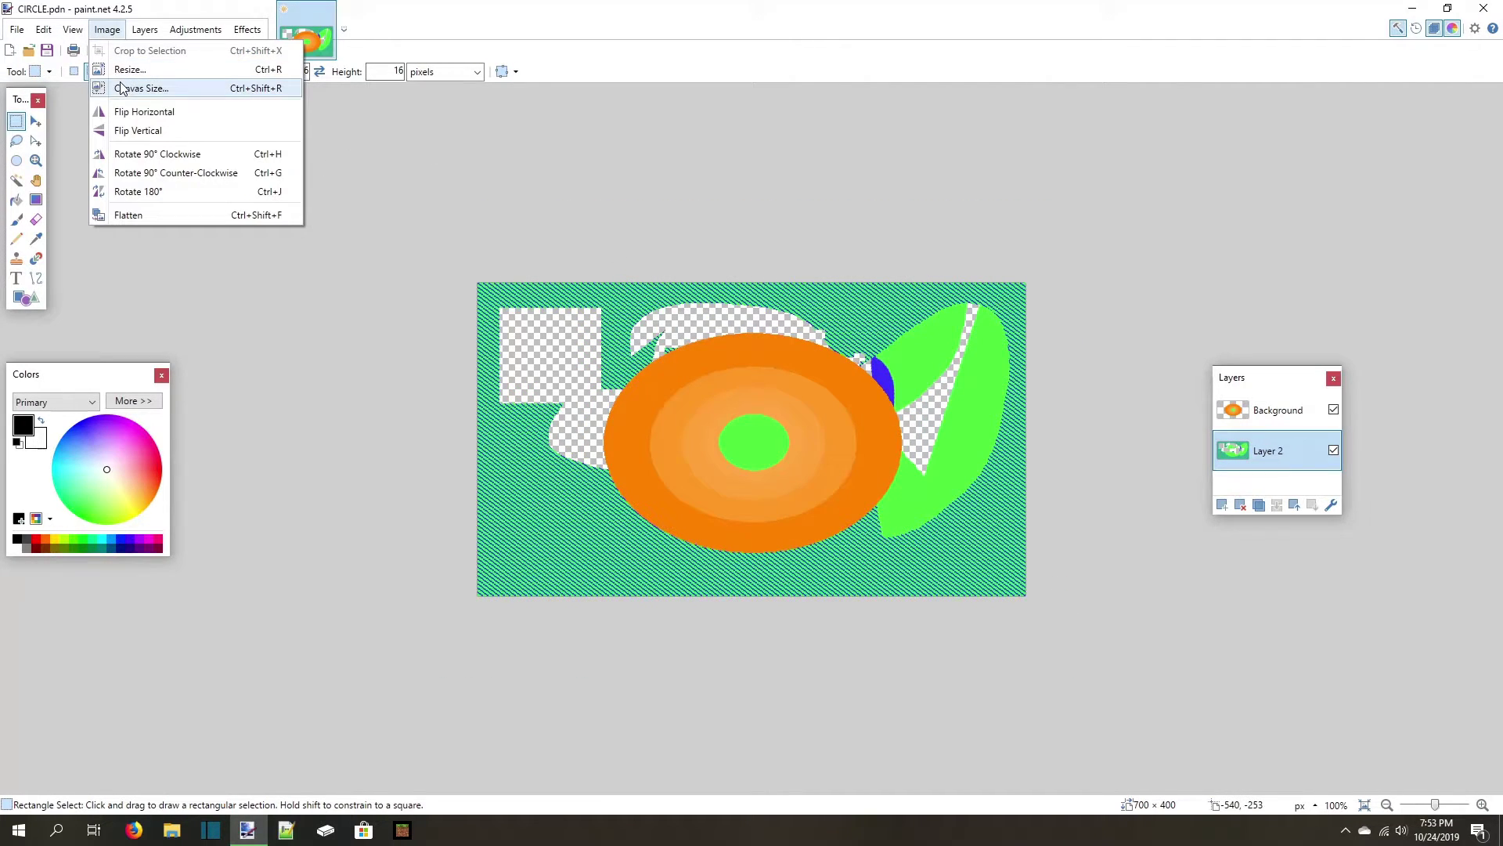
left_click(129, 89)
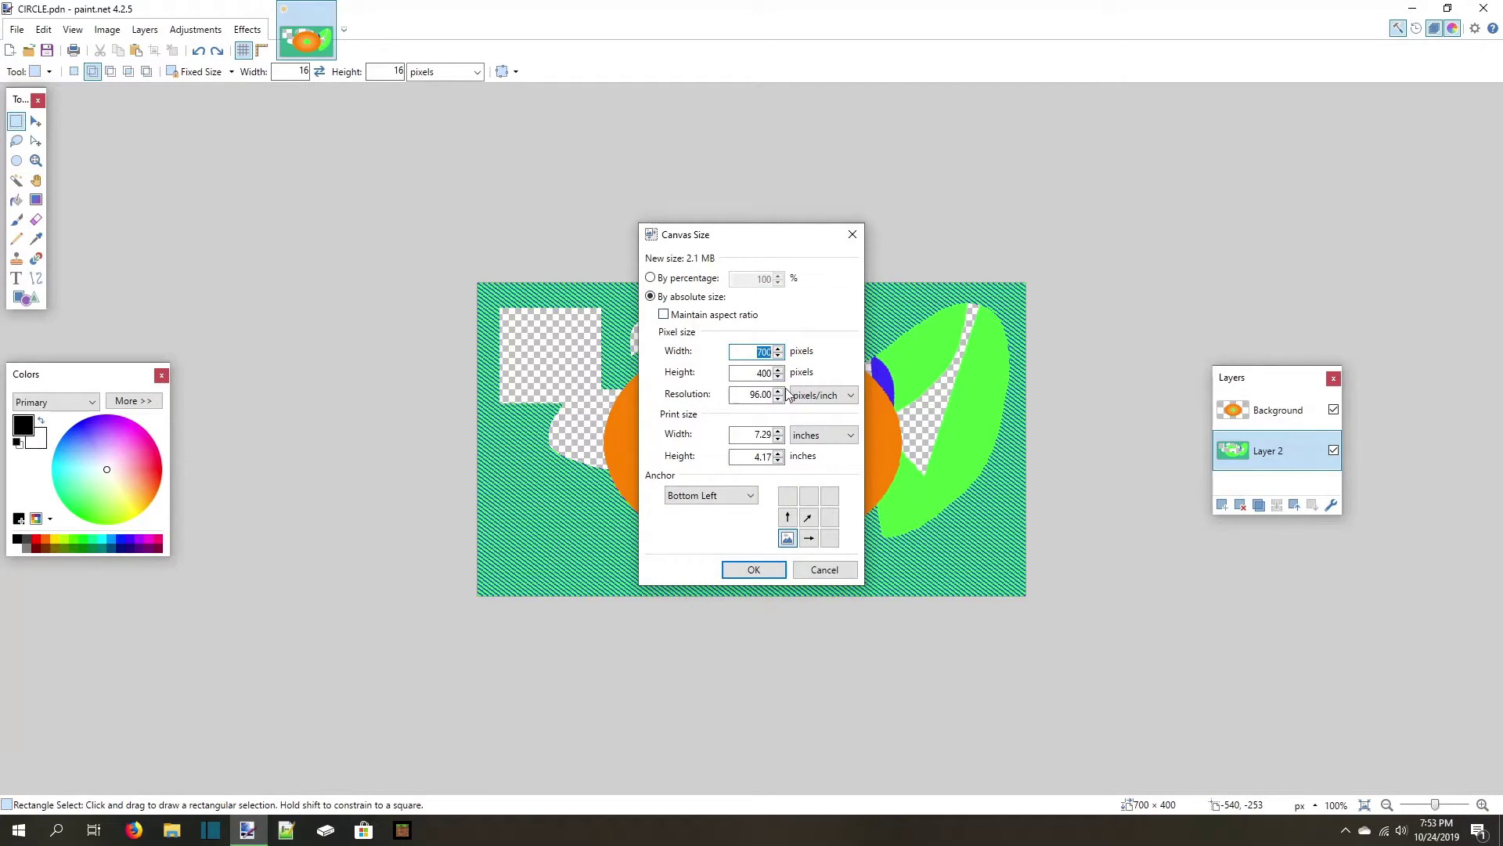
left_click(808, 517)
left_click(765, 351)
type("1")
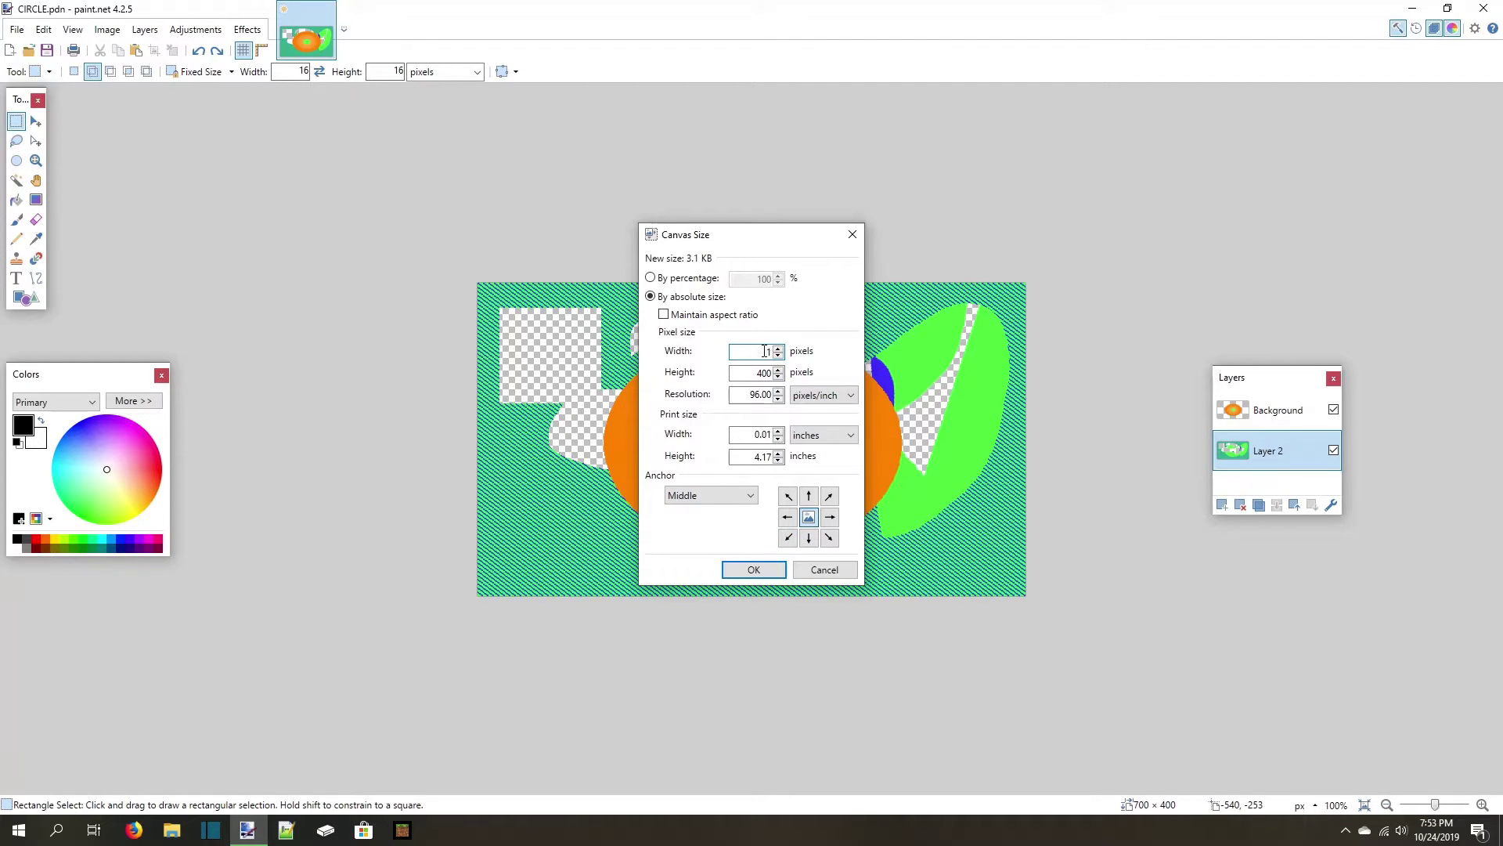
type("000")
left_click(753, 569)
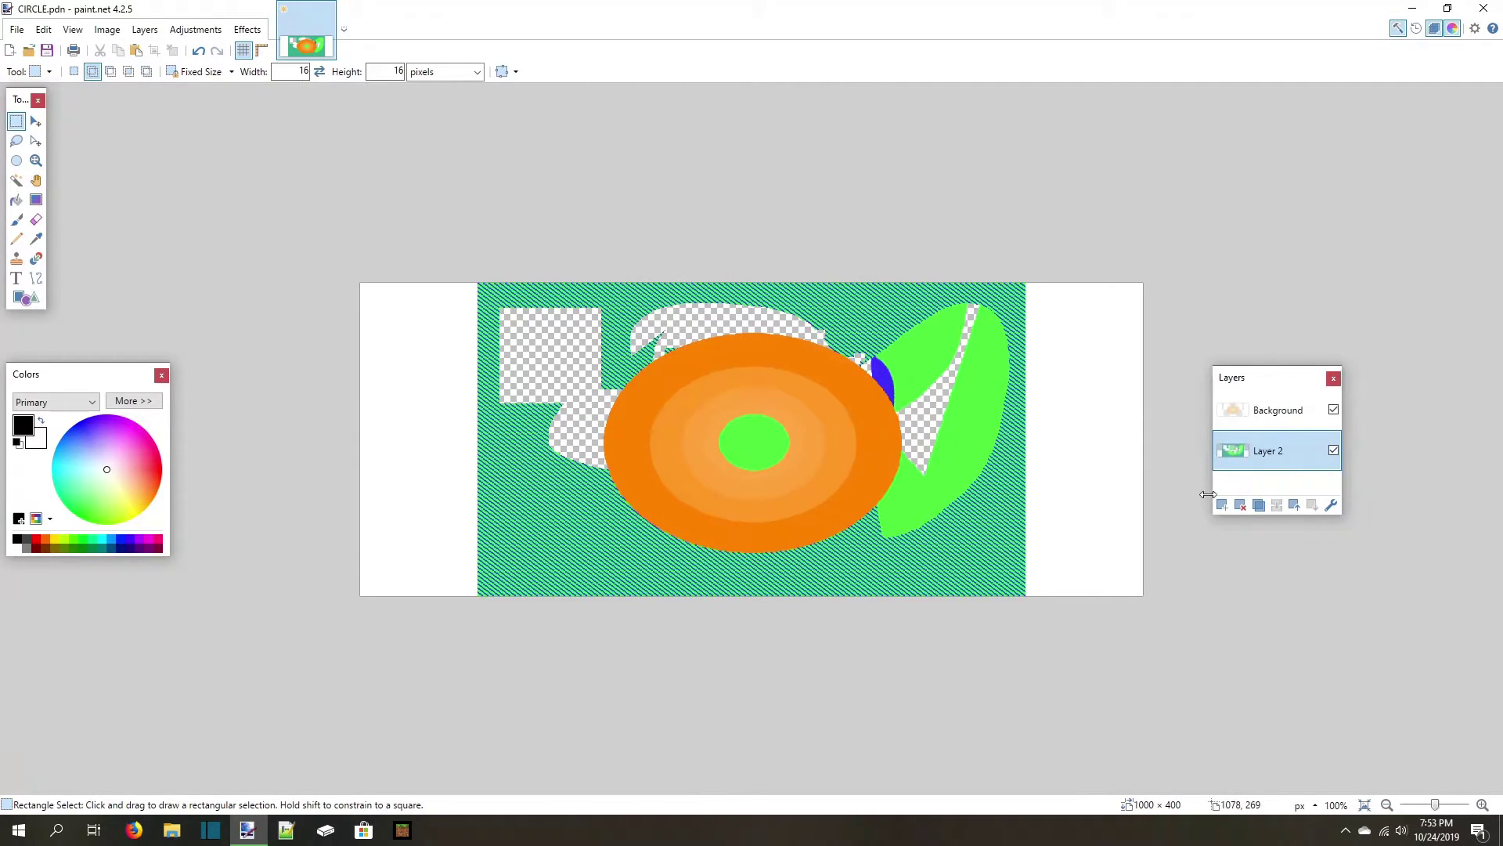
key("ctrl+shift+r")
type("50")
left_click(753, 569)
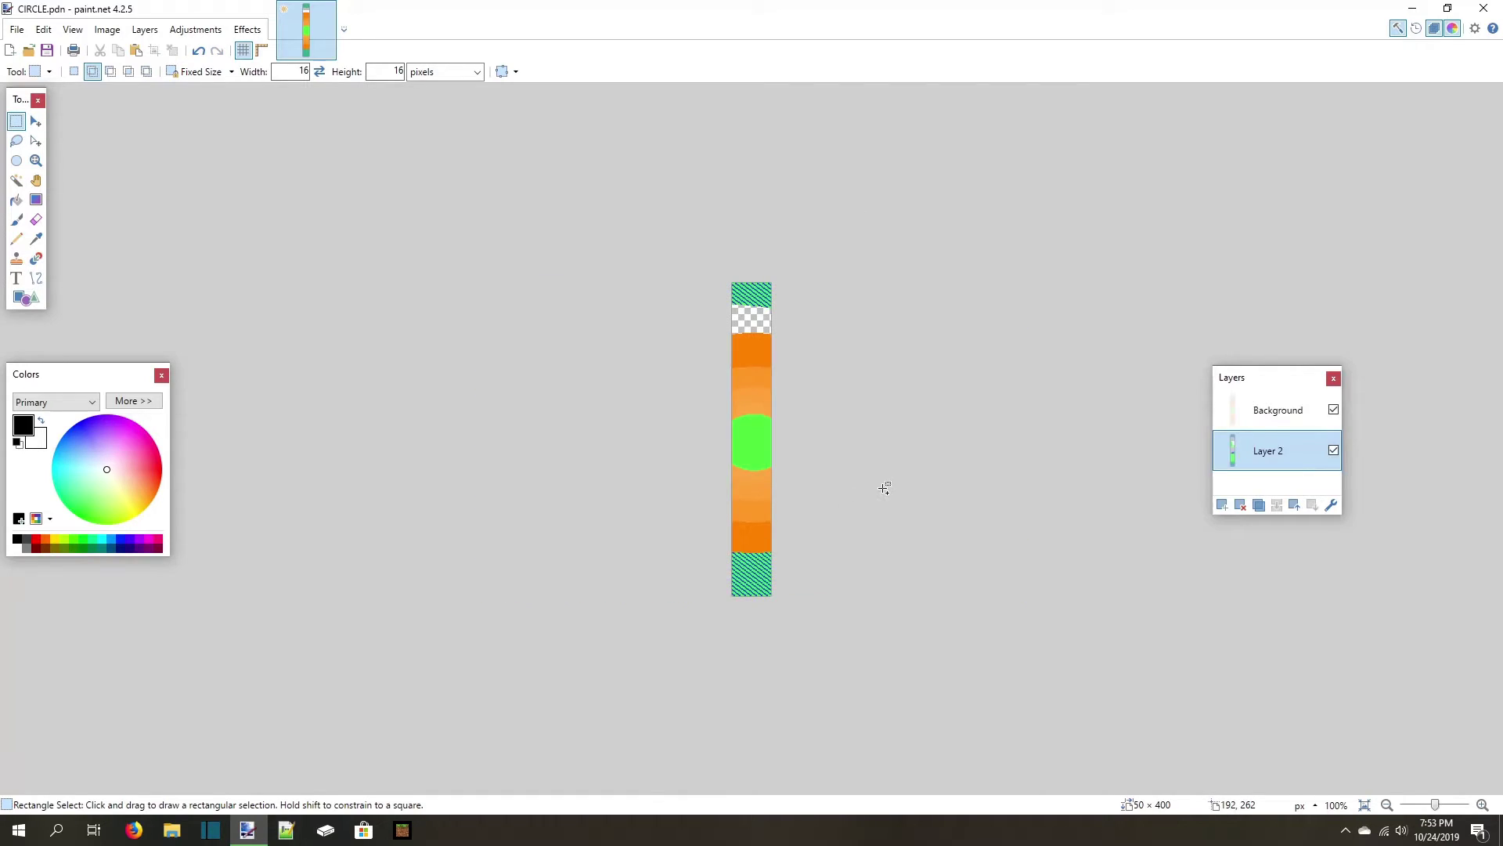
key("ctrl+z")
key("ctrl+z")
left_click(108, 29)
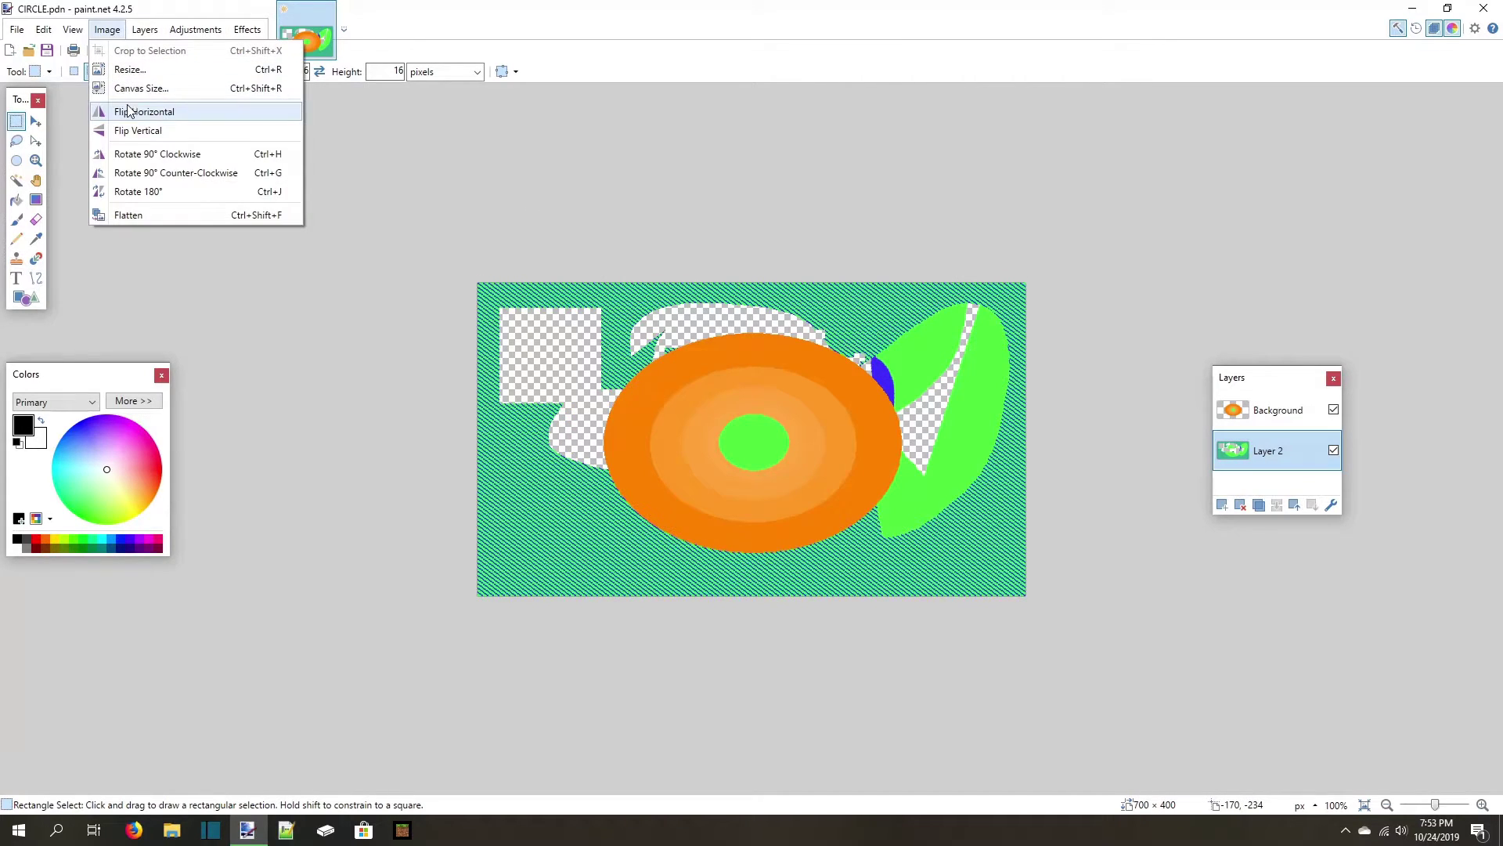
left_click(133, 88)
left_click(788, 538)
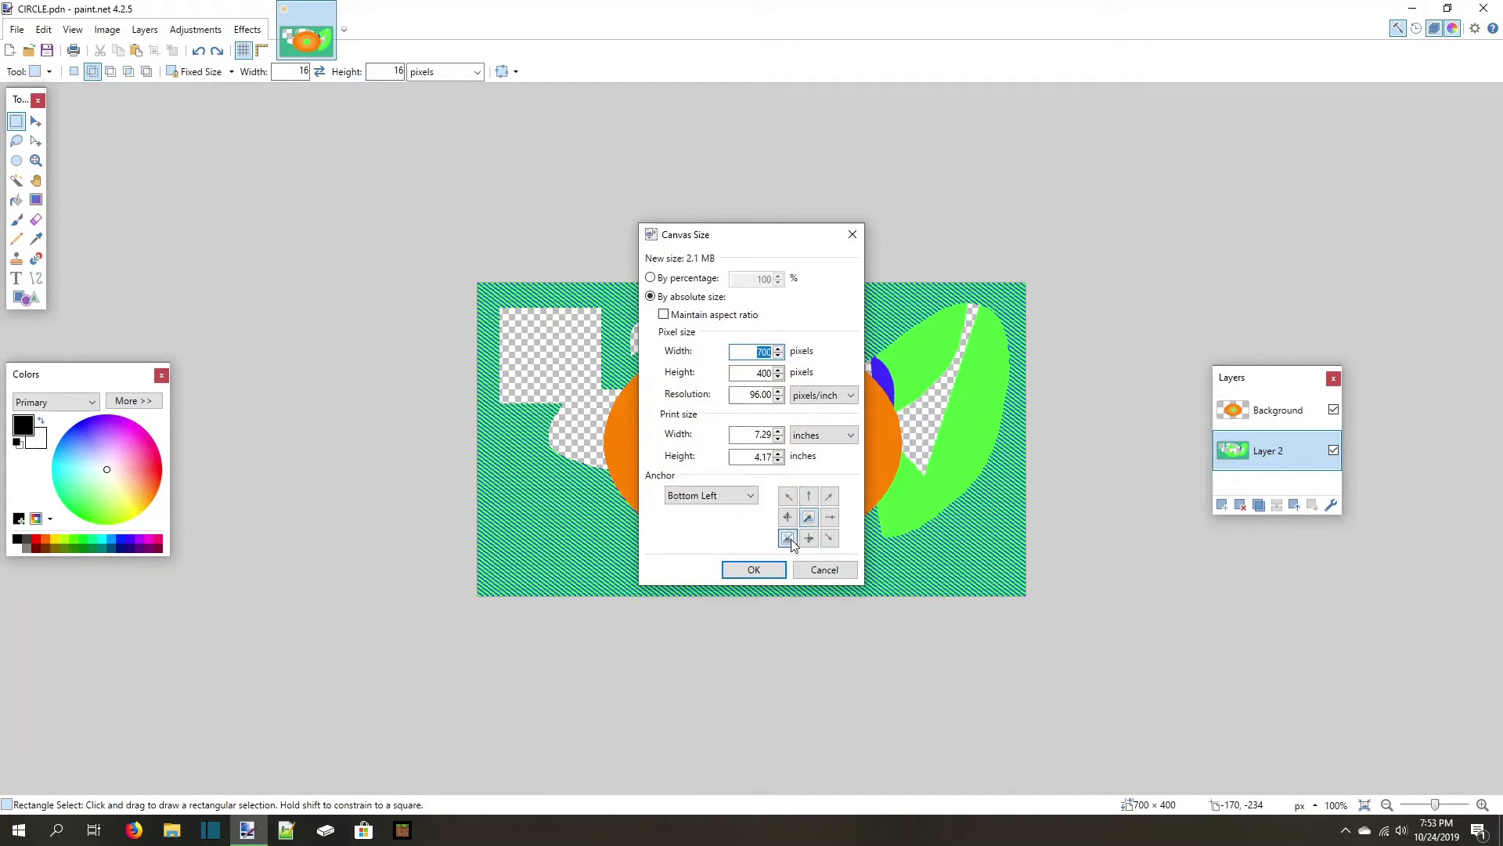
key("Up")
key("Up")
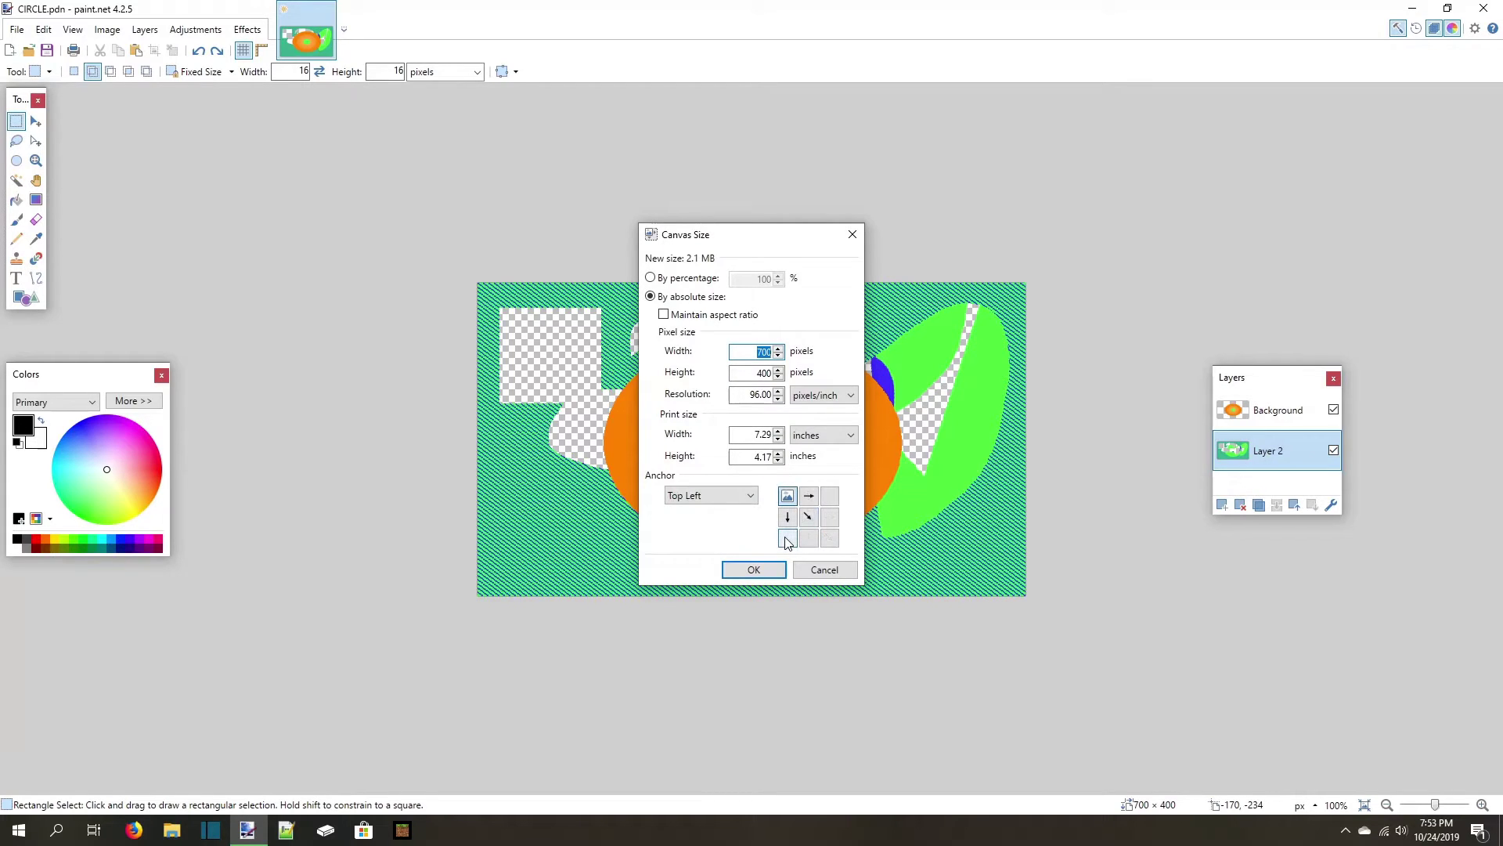
left_click(787, 538)
type("1000")
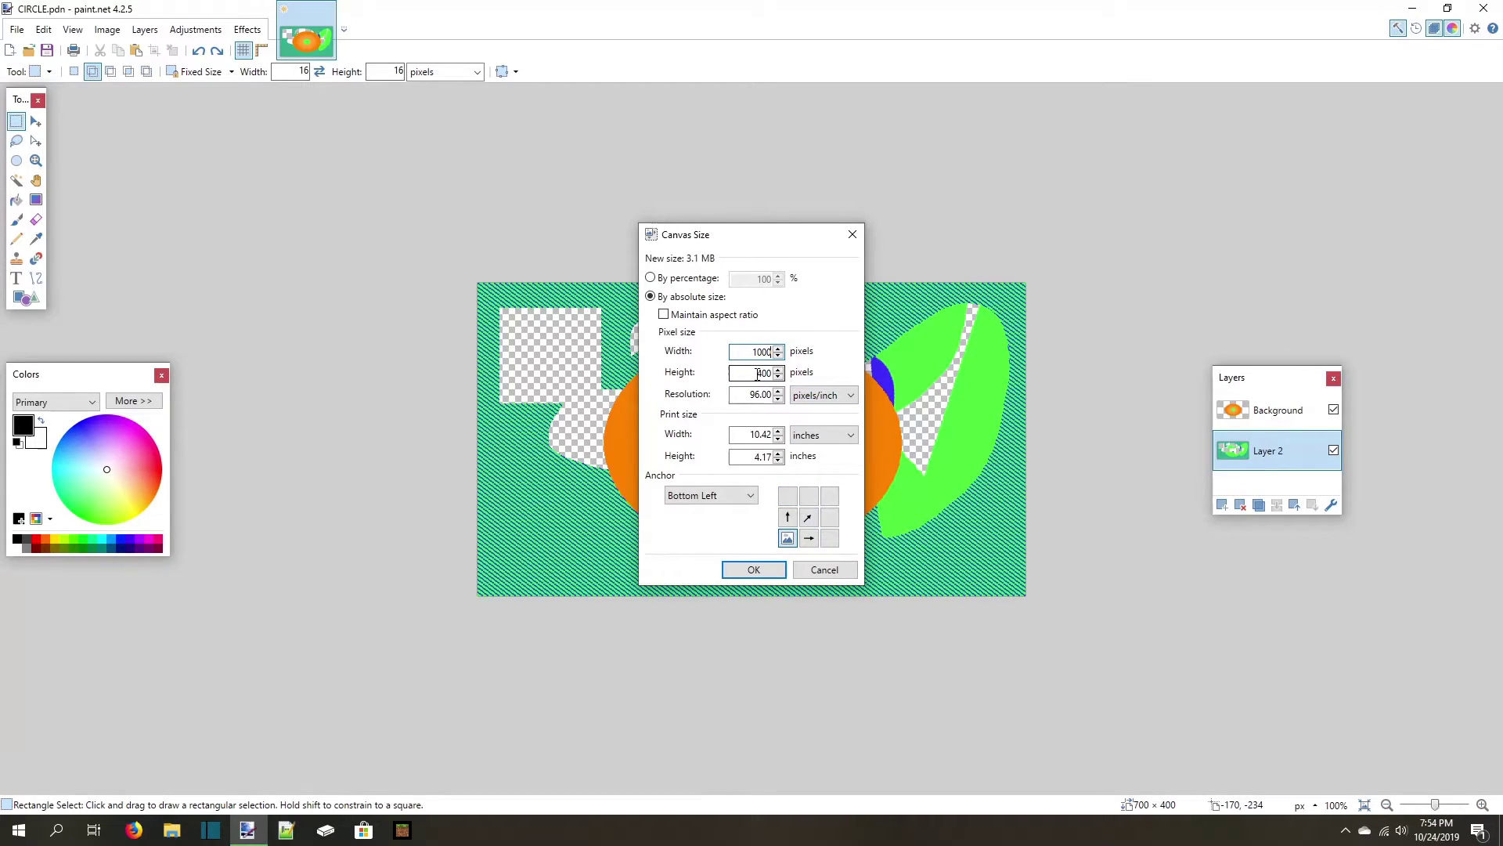
double_click(757, 373)
type("500")
left_click(753, 569)
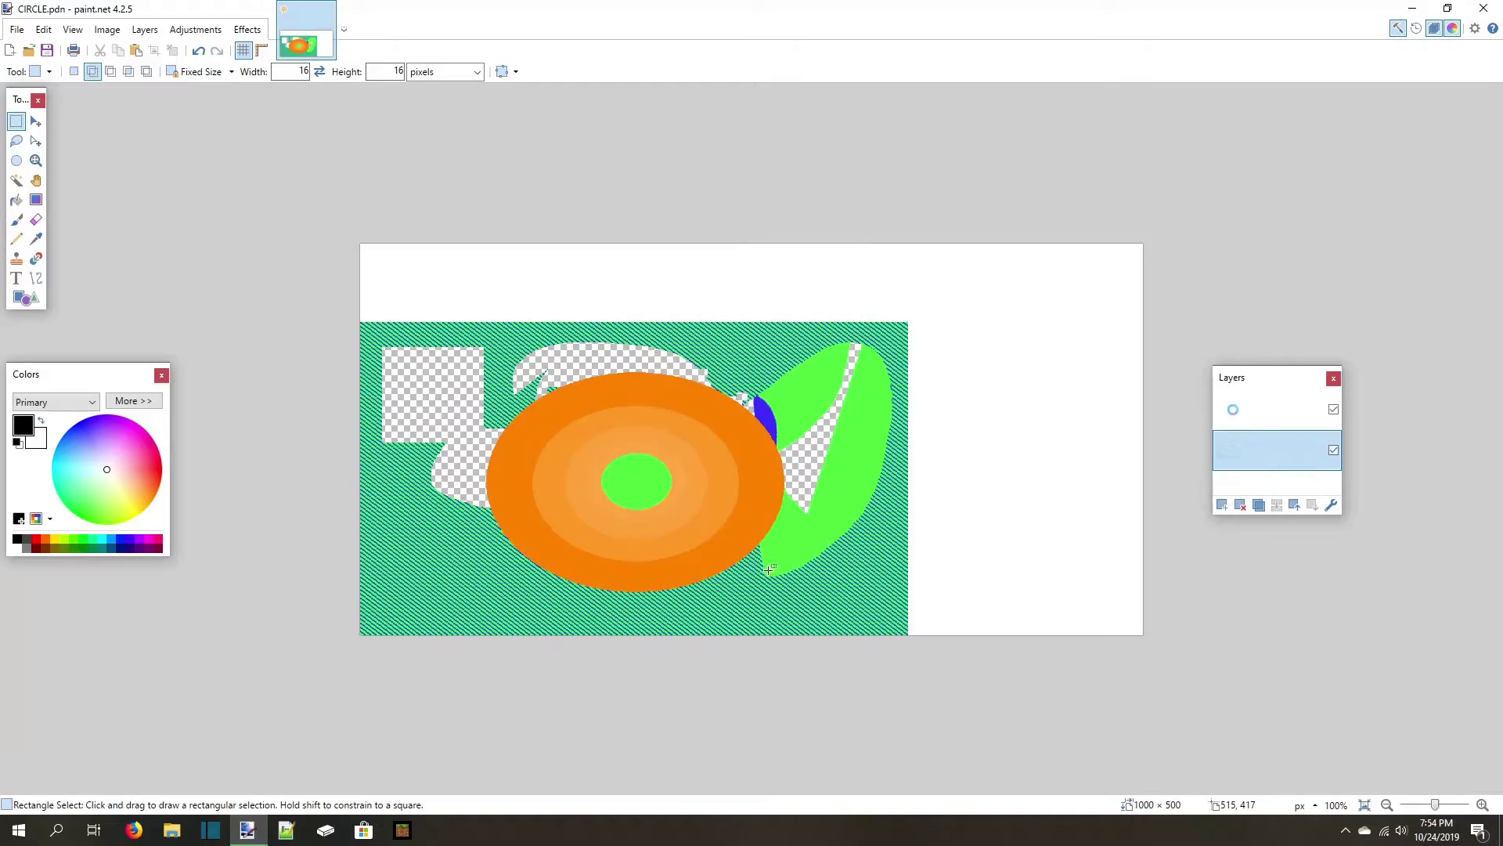
scroll(322, 644, "up", 5)
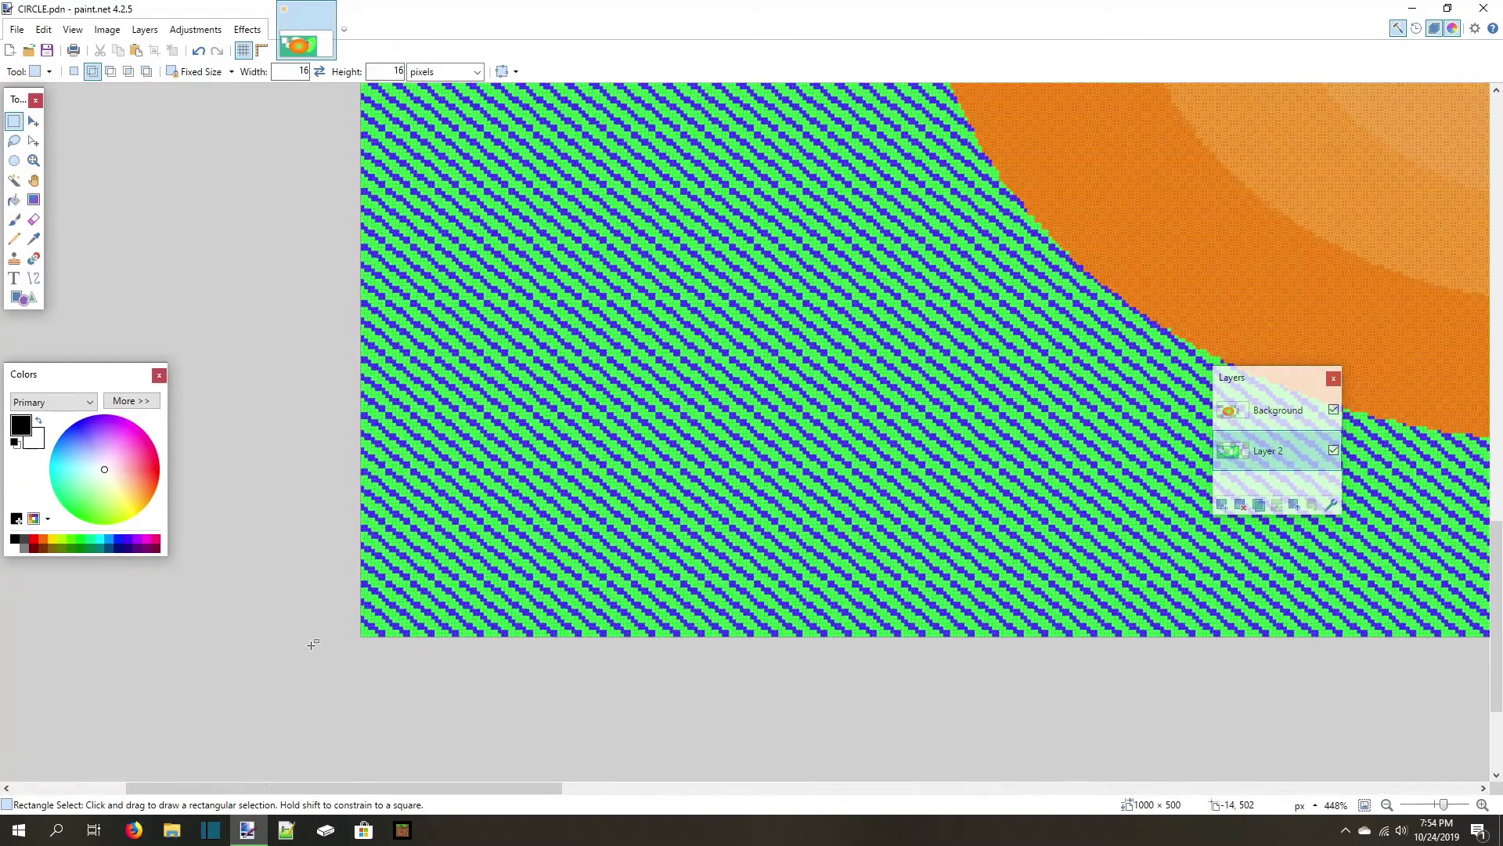
scroll(313, 644, "down", 6)
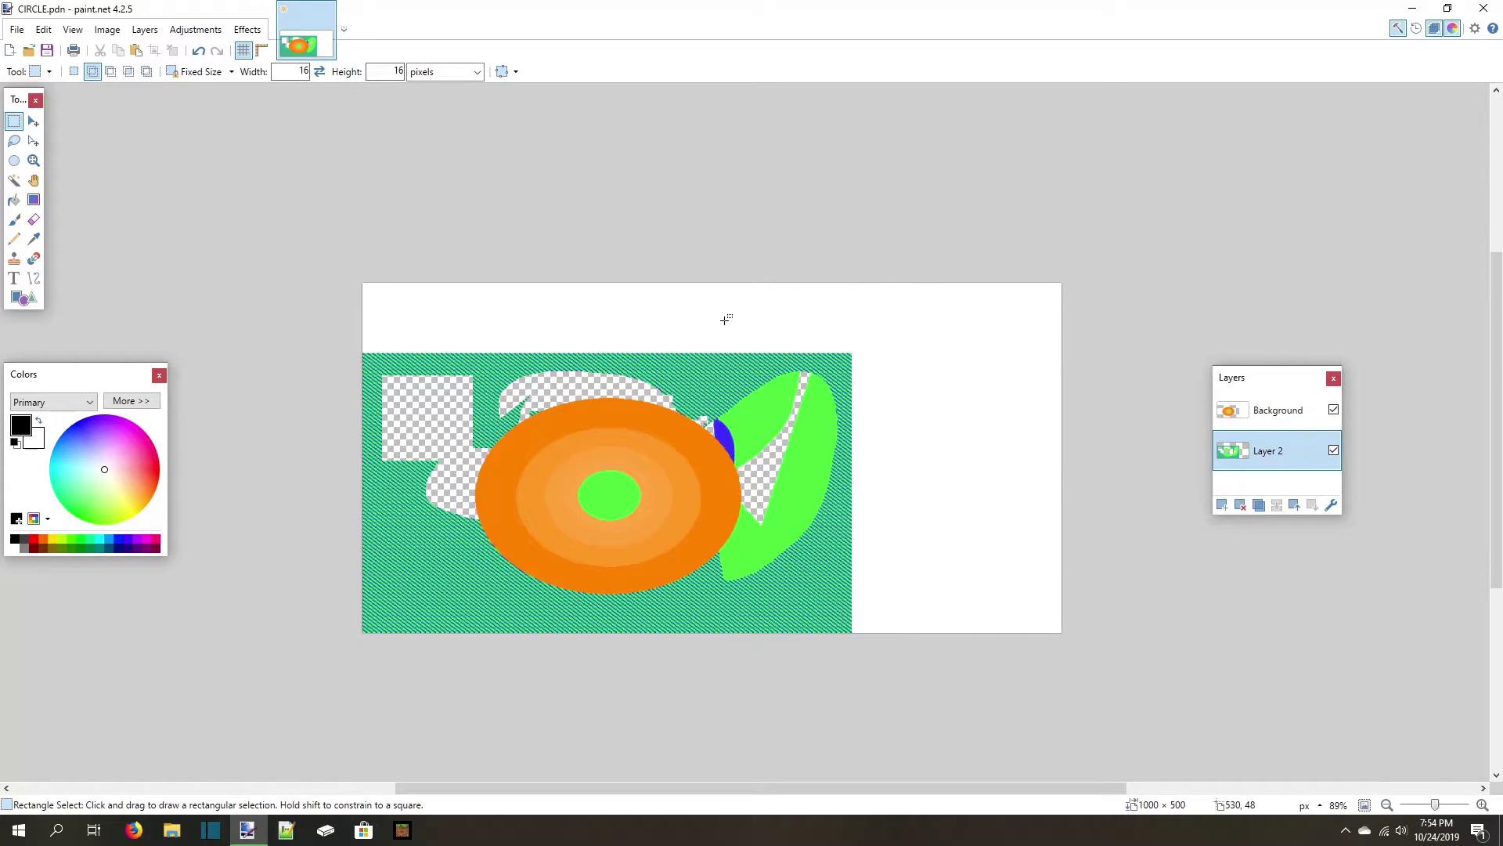
left_click(108, 29)
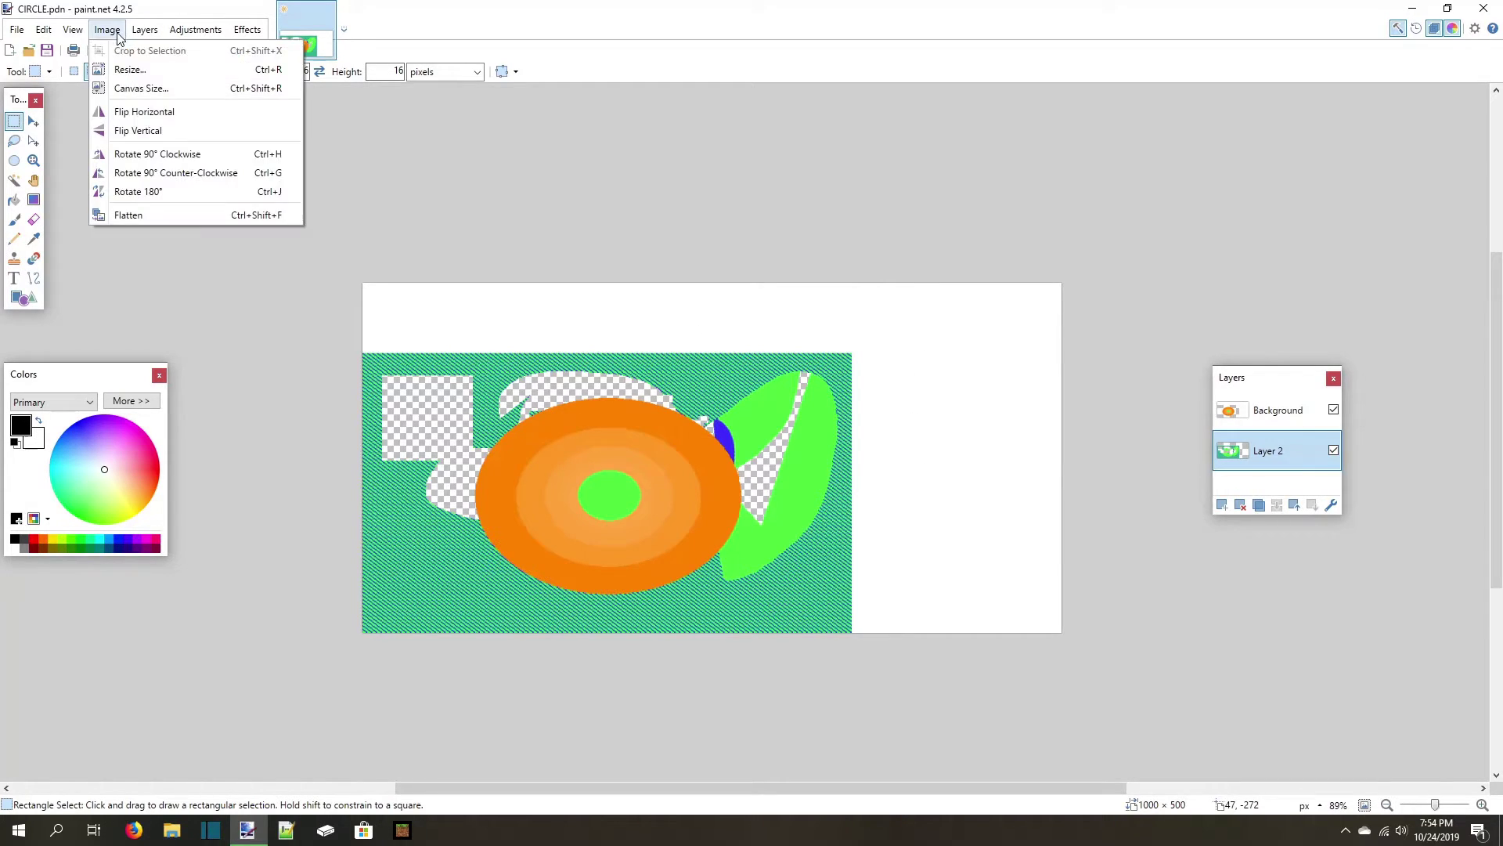
left_click(502, 422)
scroll(502, 422, "up", 1)
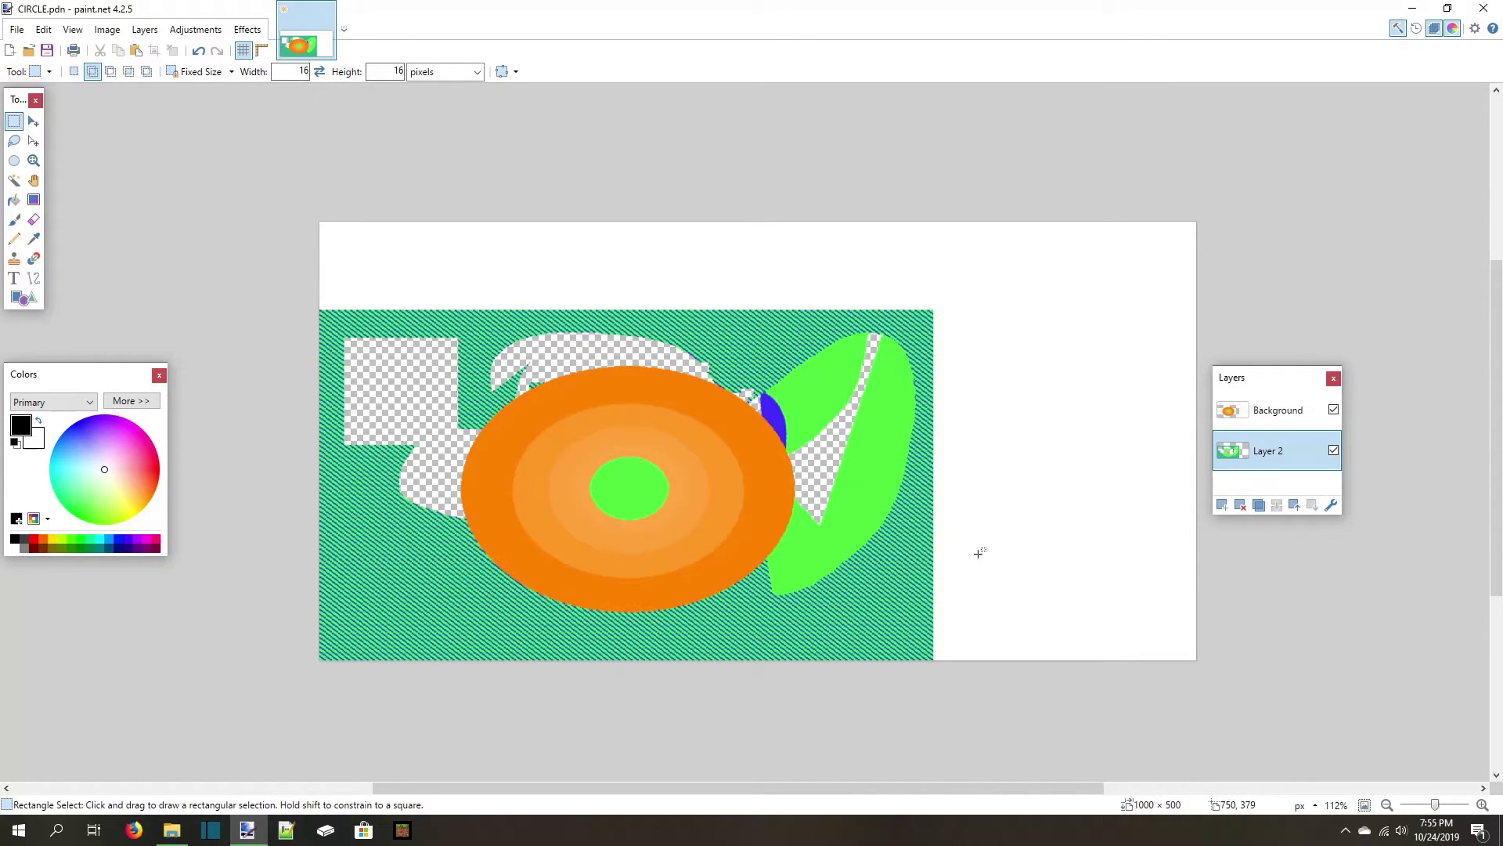
left_click_drag(978, 553, 950, 565)
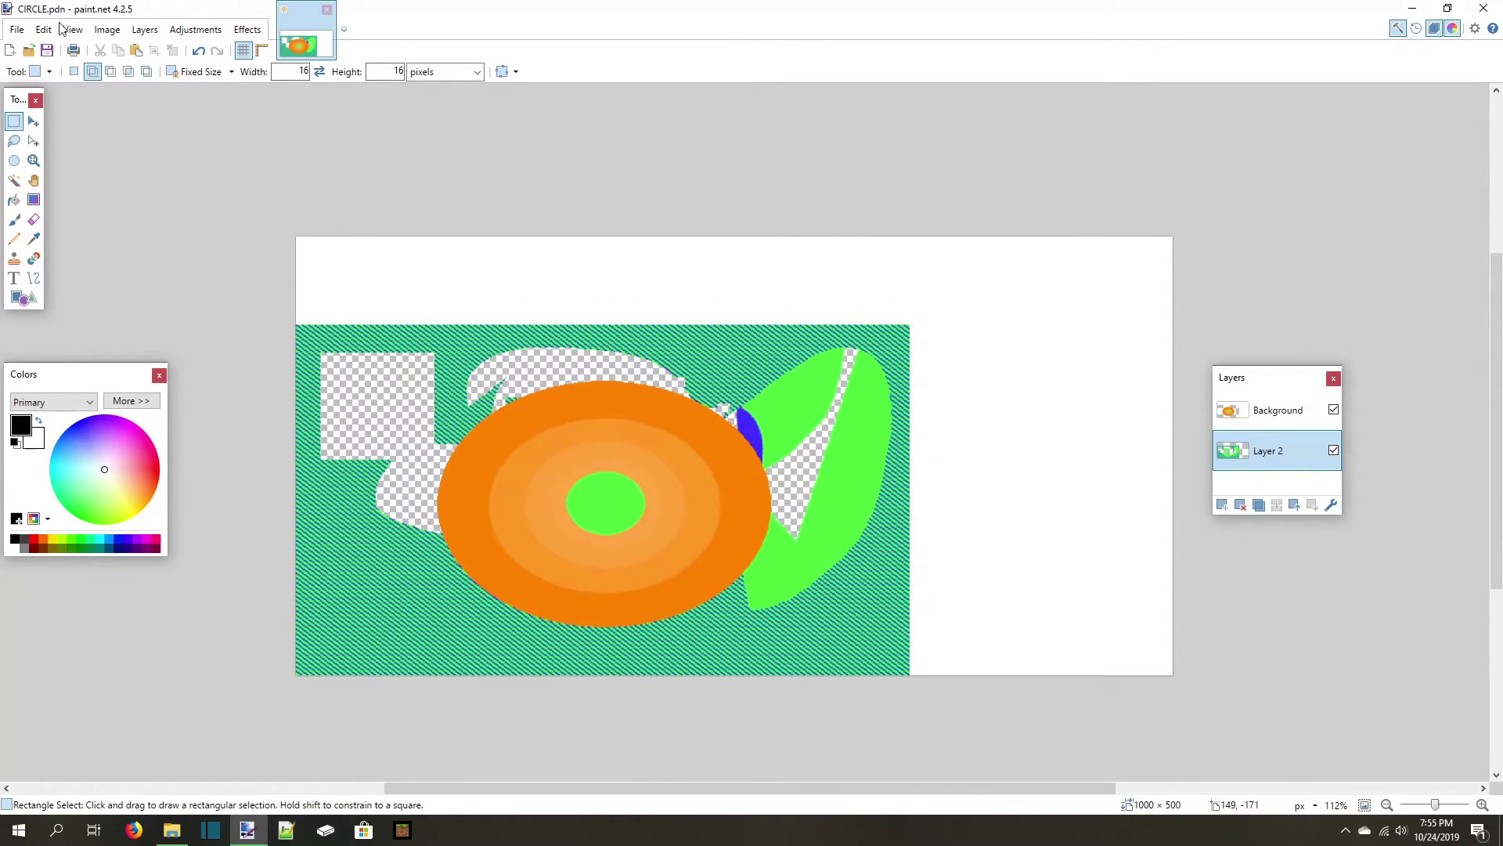
Drag boat_oak.png from the boat textures folder into Paint.NET as a new tab.
left_click(173, 830)
left_click(836, 398)
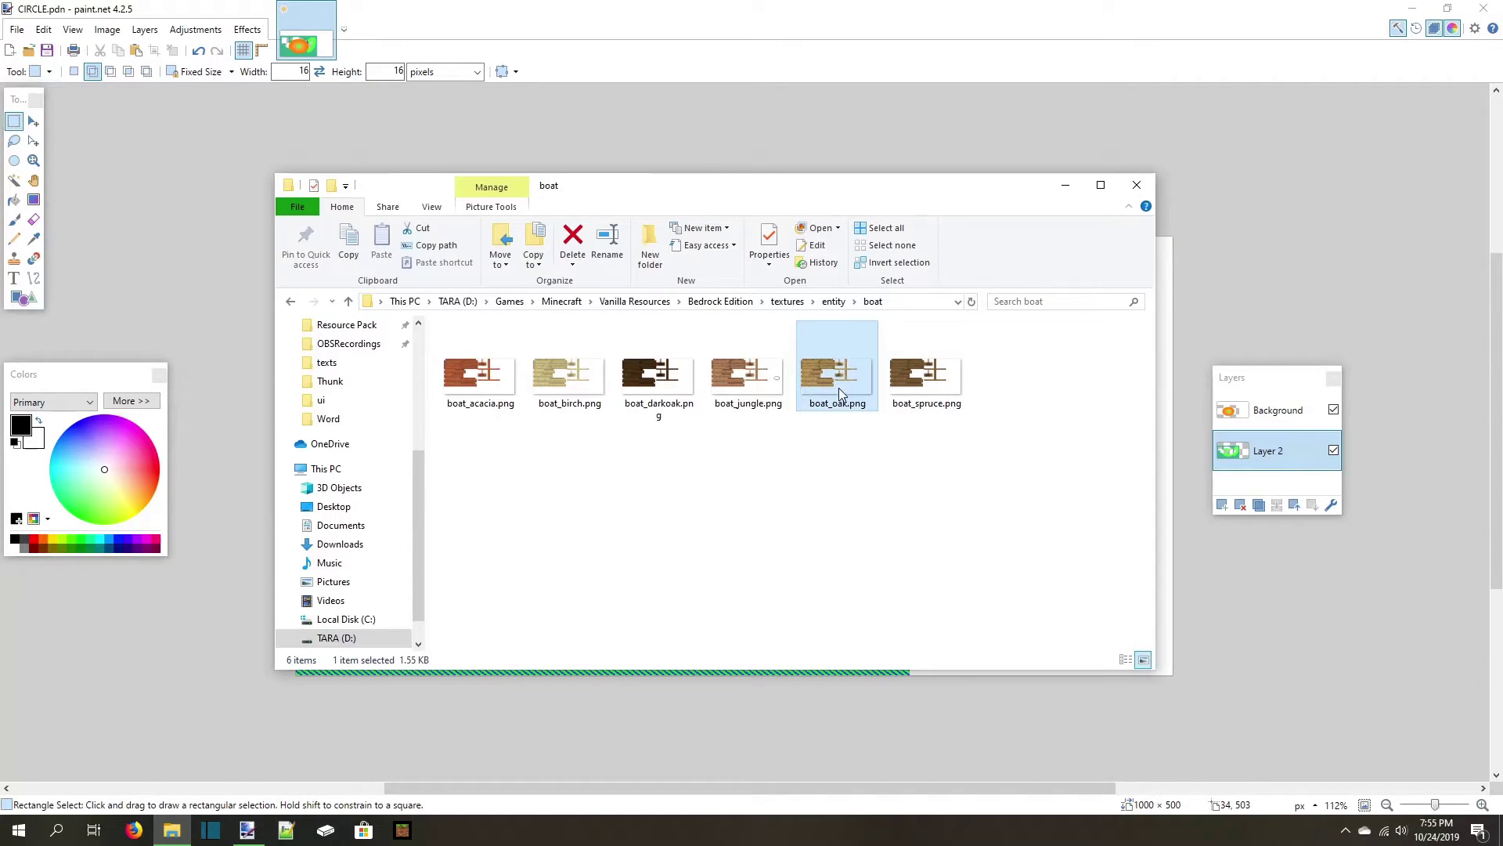
mouse_move(838, 387)
left_mouse_down()
mouse_move(164, 350)
mouse_move(190, 333)
left_mouse_up()
left_click(692, 424)
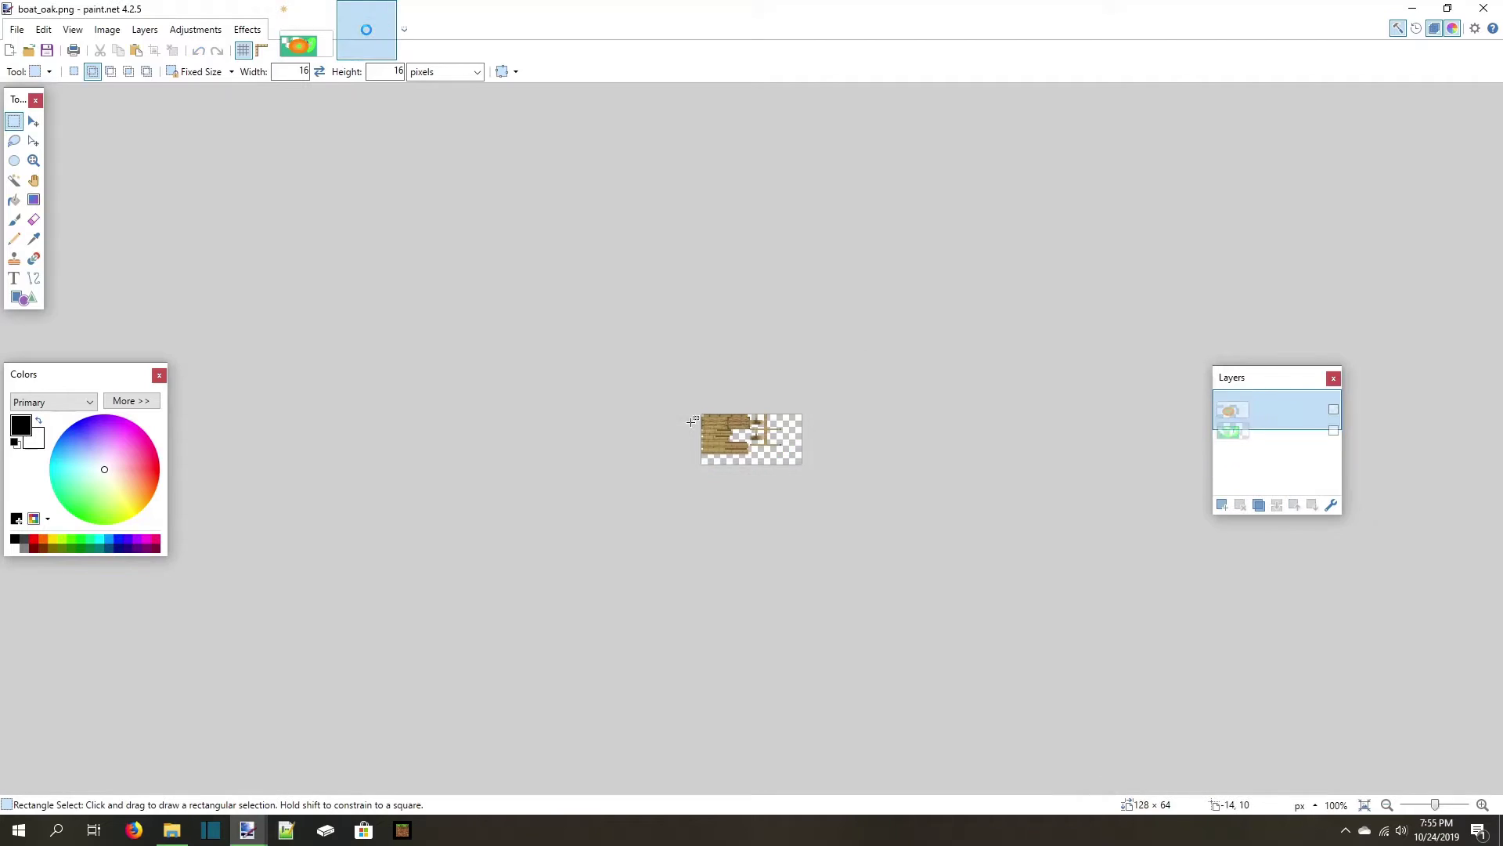
scroll(692, 421, "up", 7)
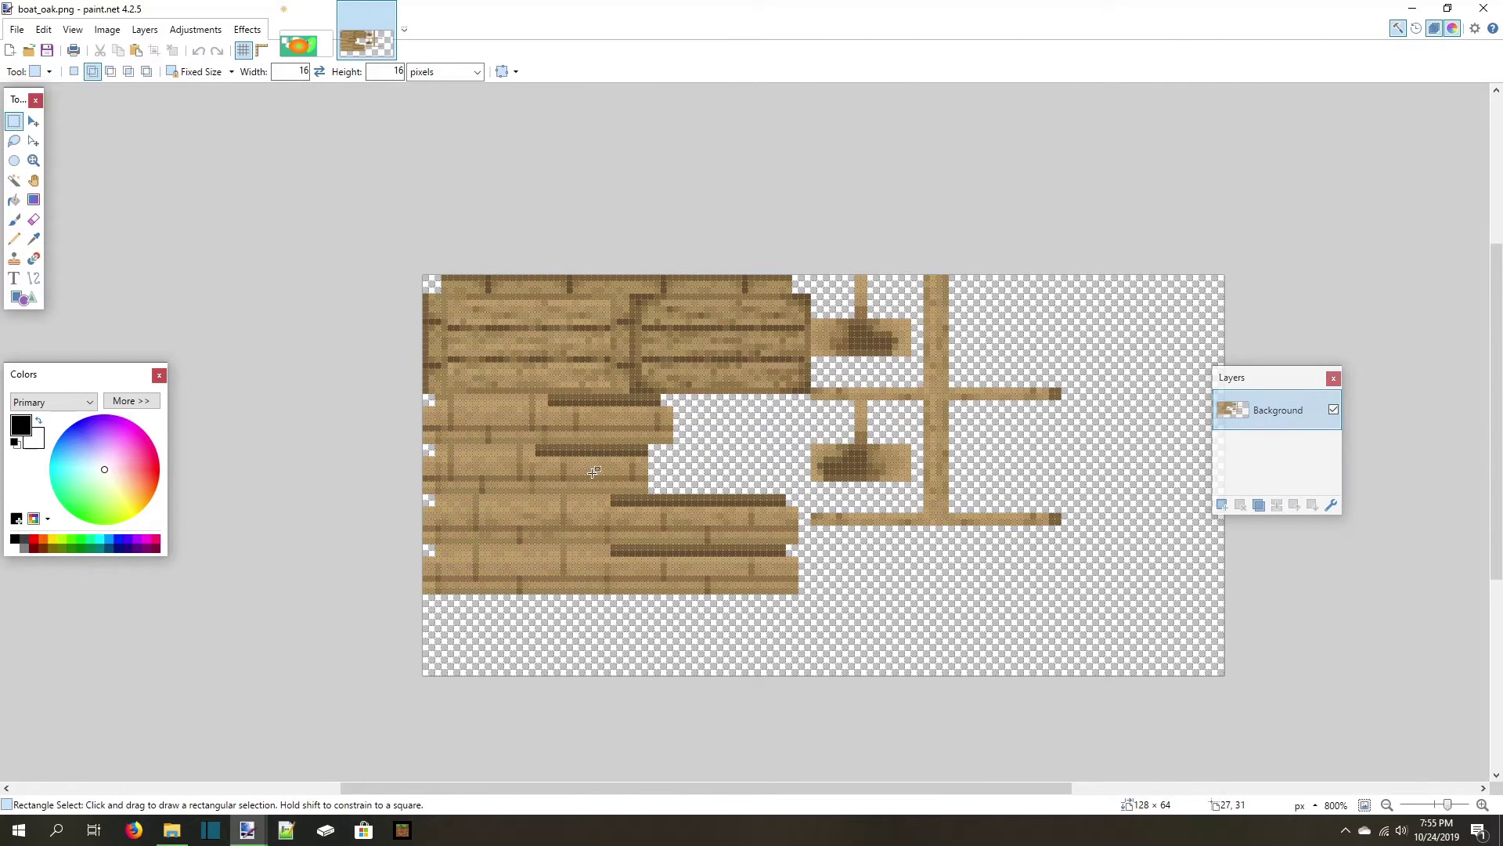
Cut and paste back a 16×16 block of upper-left planks, then test a black fill and undo it.
left_click_drag(493, 481, 520, 307)
key("ctrl+x")
key("ctrl+v")
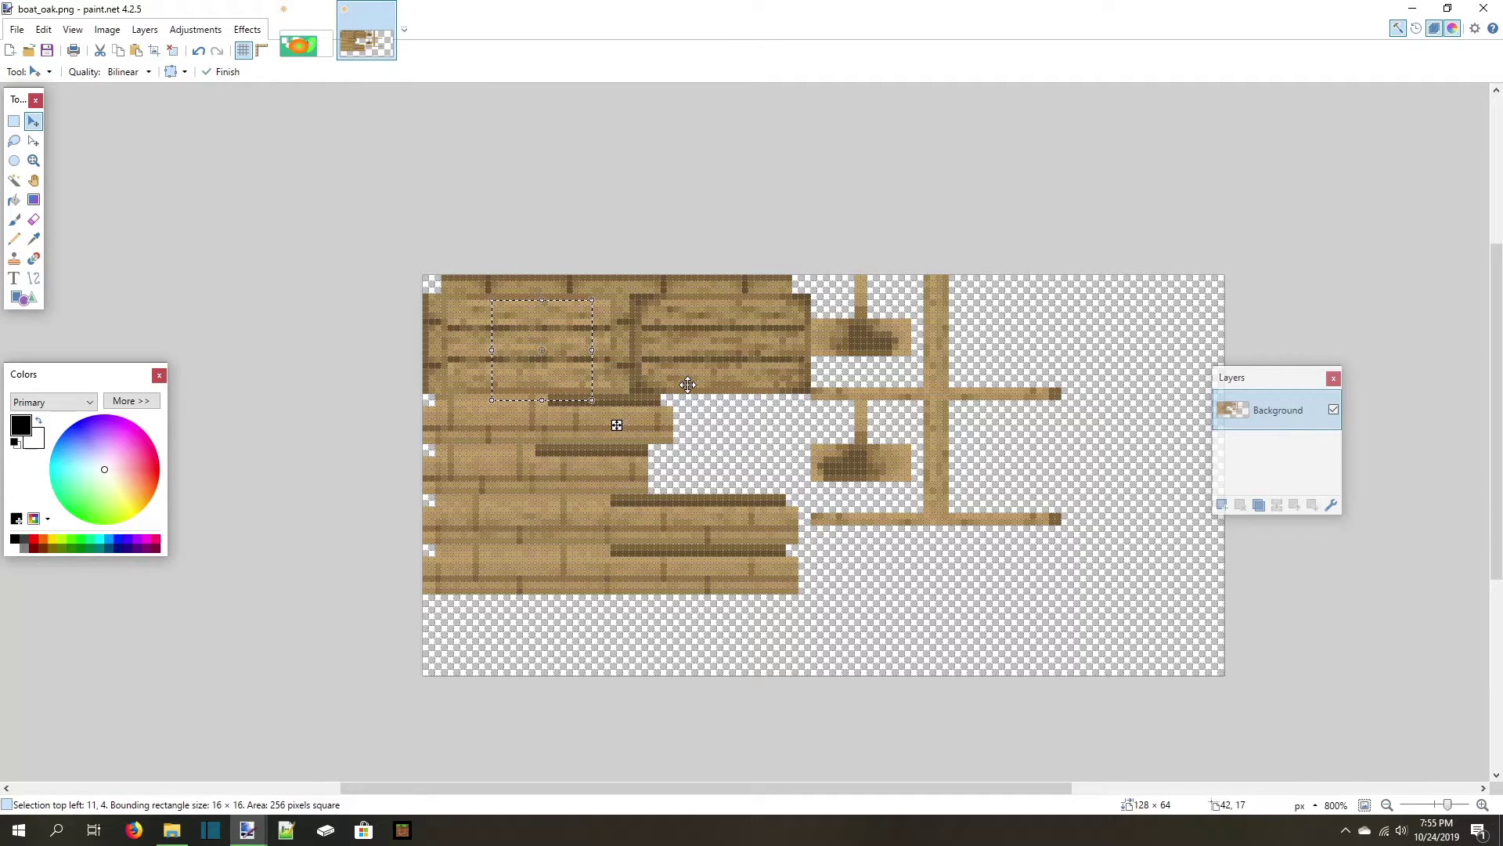
key("ctrl+d")
key("f")
left_click(527, 362)
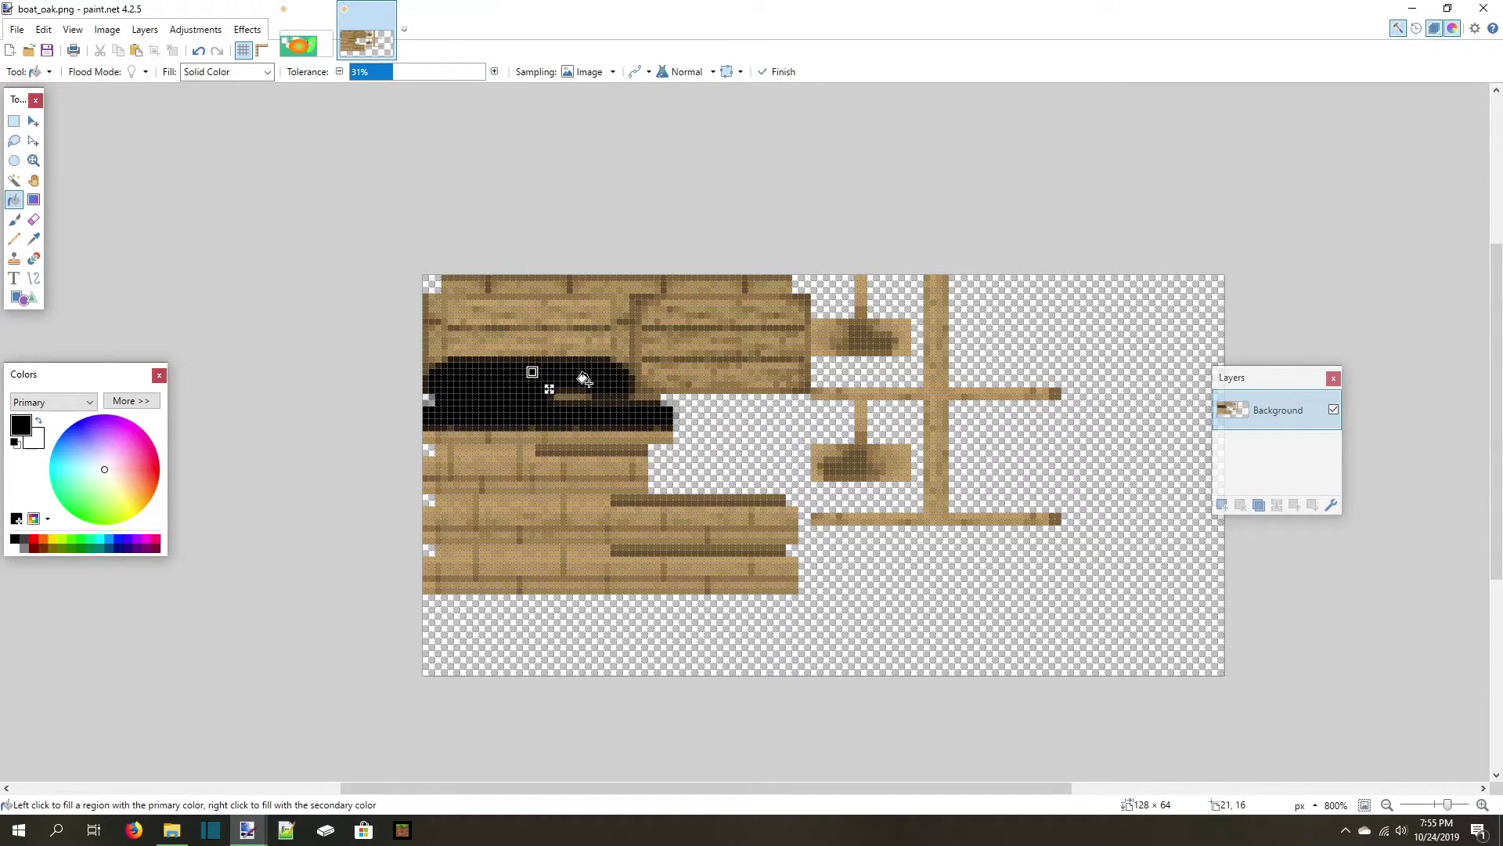
key("ctrl+z")
Resize the boat texture to 50% and undo it back to 128×64.
left_click(107, 28)
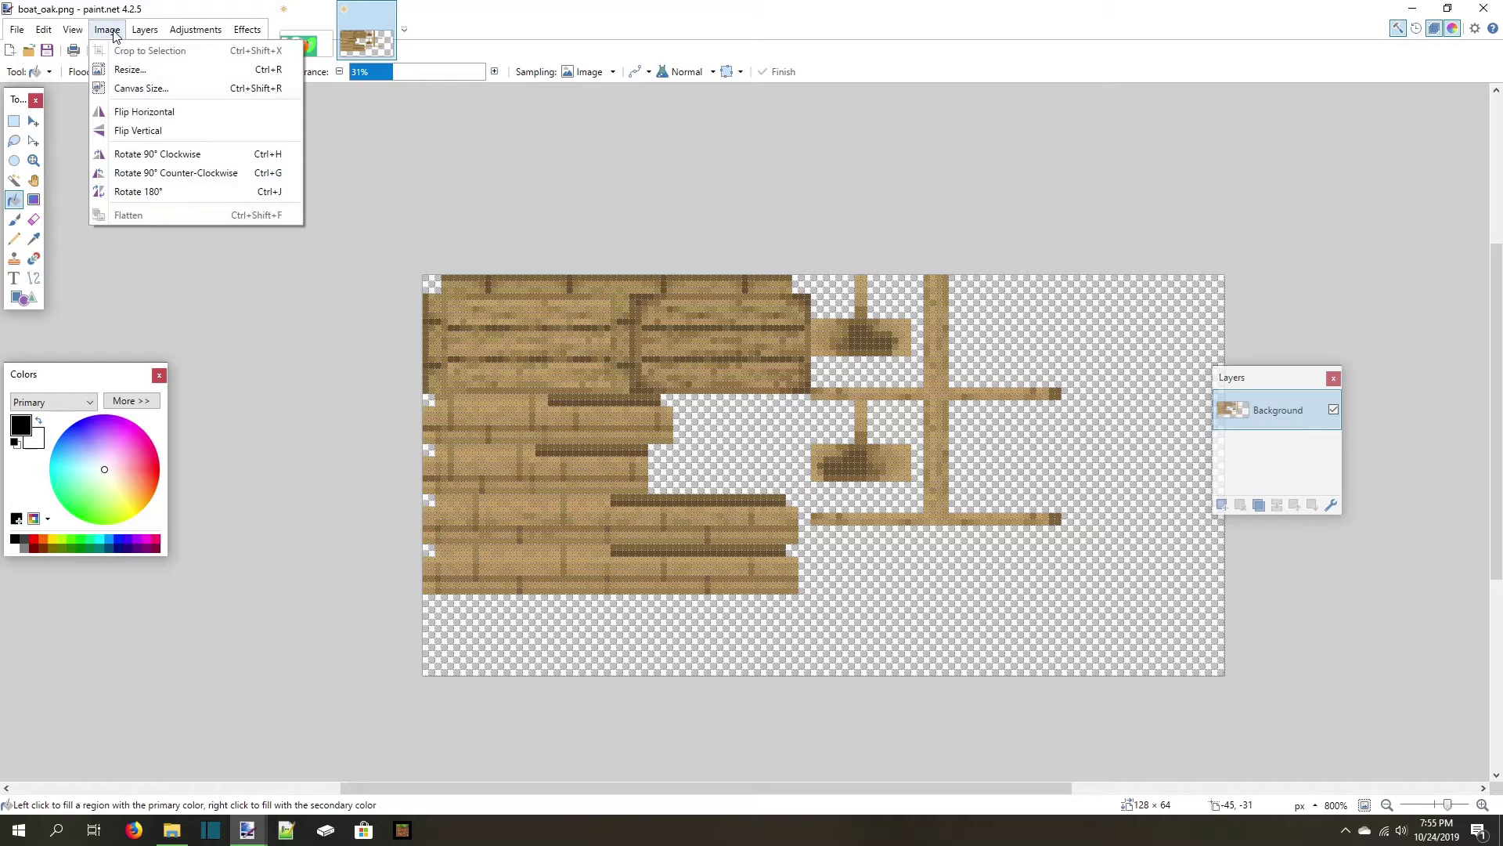
left_click(121, 70)
left_click(763, 324)
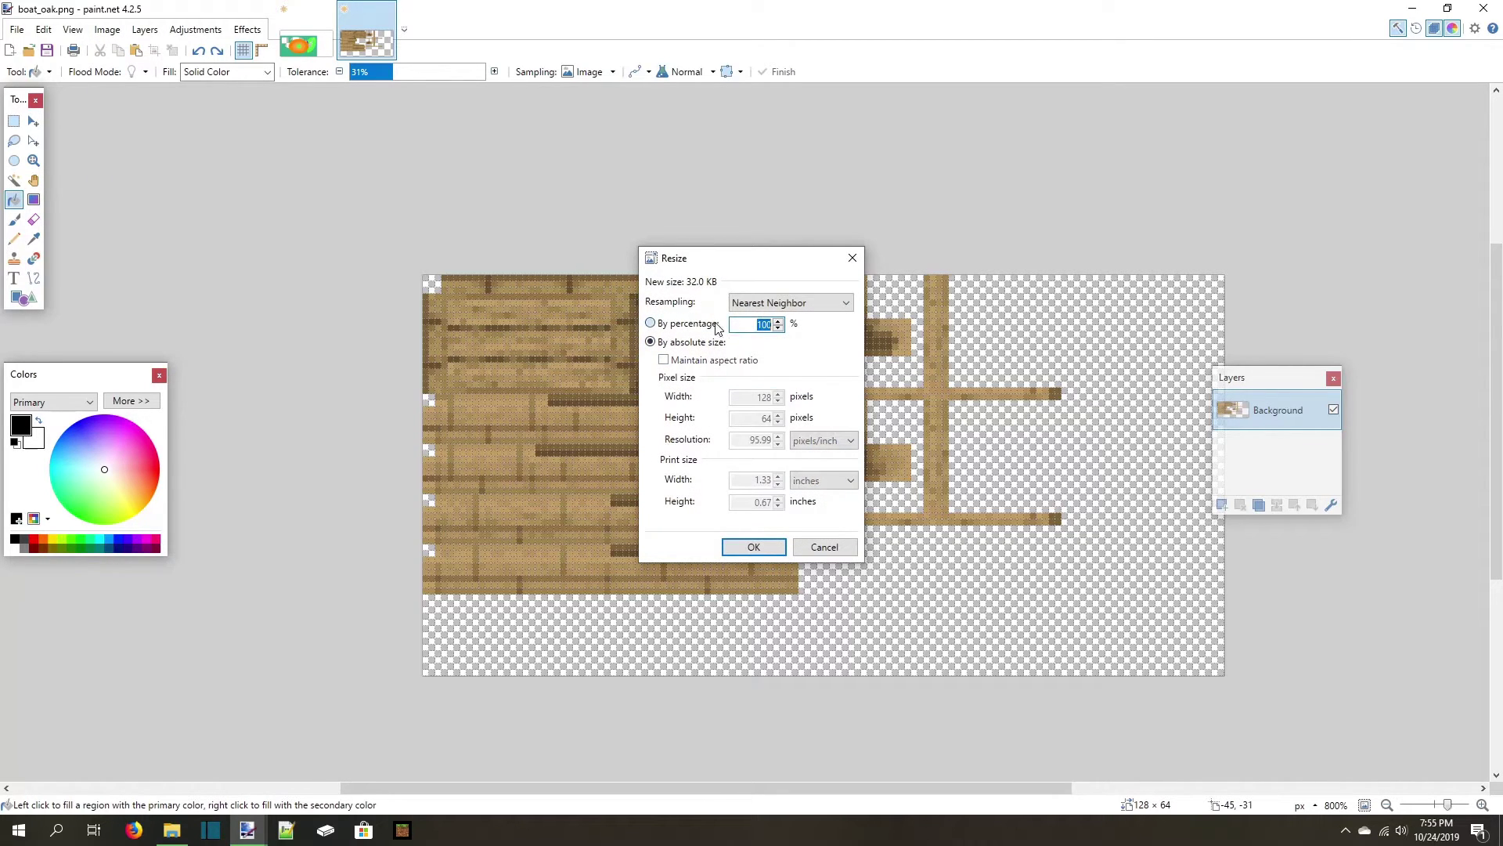
type("50")
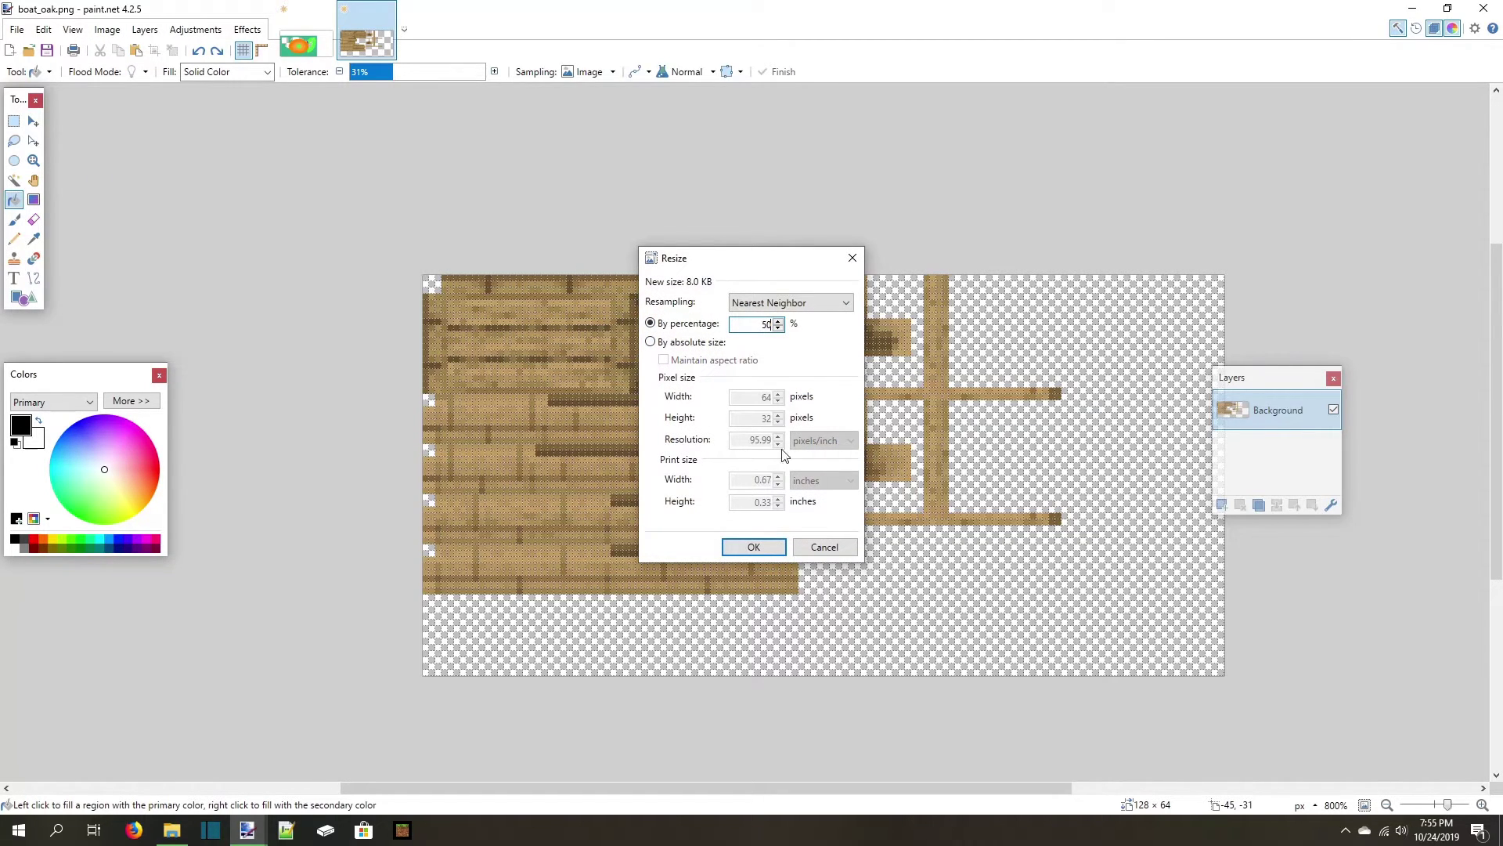
left_click(753, 547)
key("ctrl+z")
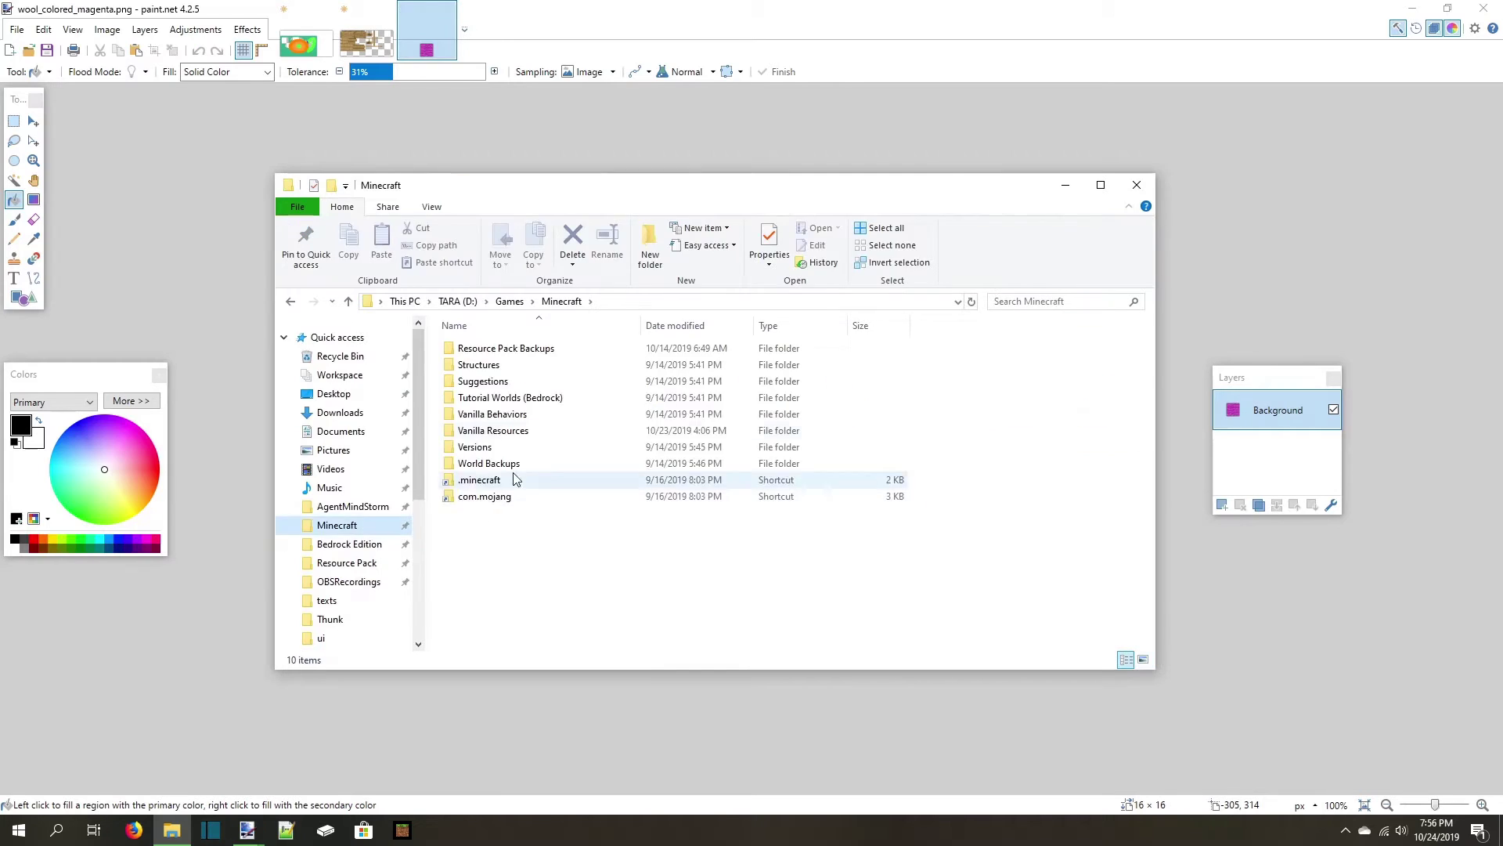
Search 'whi' and open white_wool.png.
type("whi")
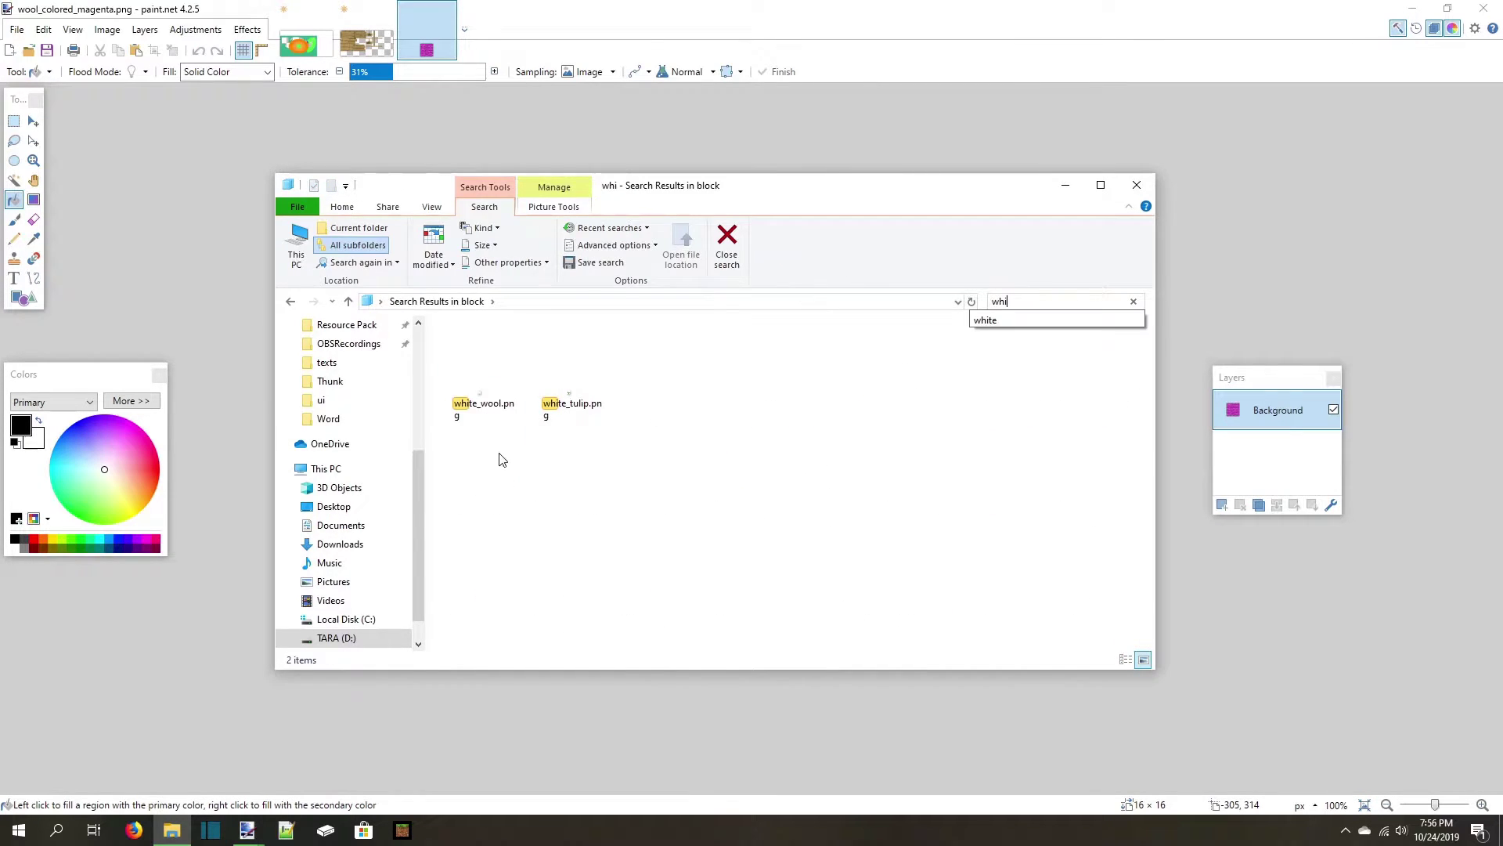
double_click(483, 402)
key("ctrl+shift+Tab")
Compare the white wool and magenta wool images, ending on wool_colored_magenta.png.
left_click(489, 39)
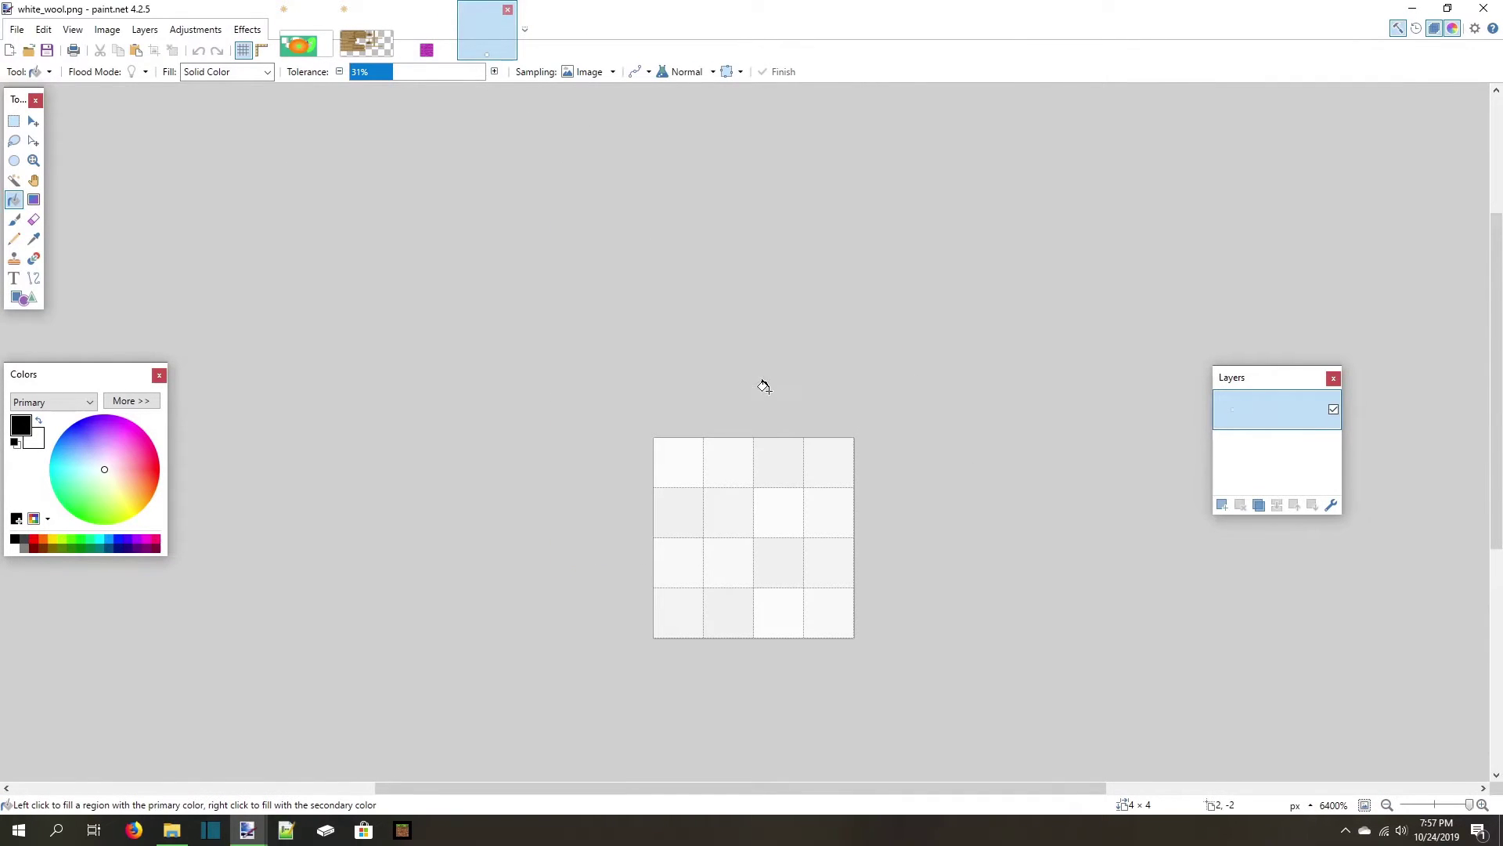
scroll(682, 333, "down", 2)
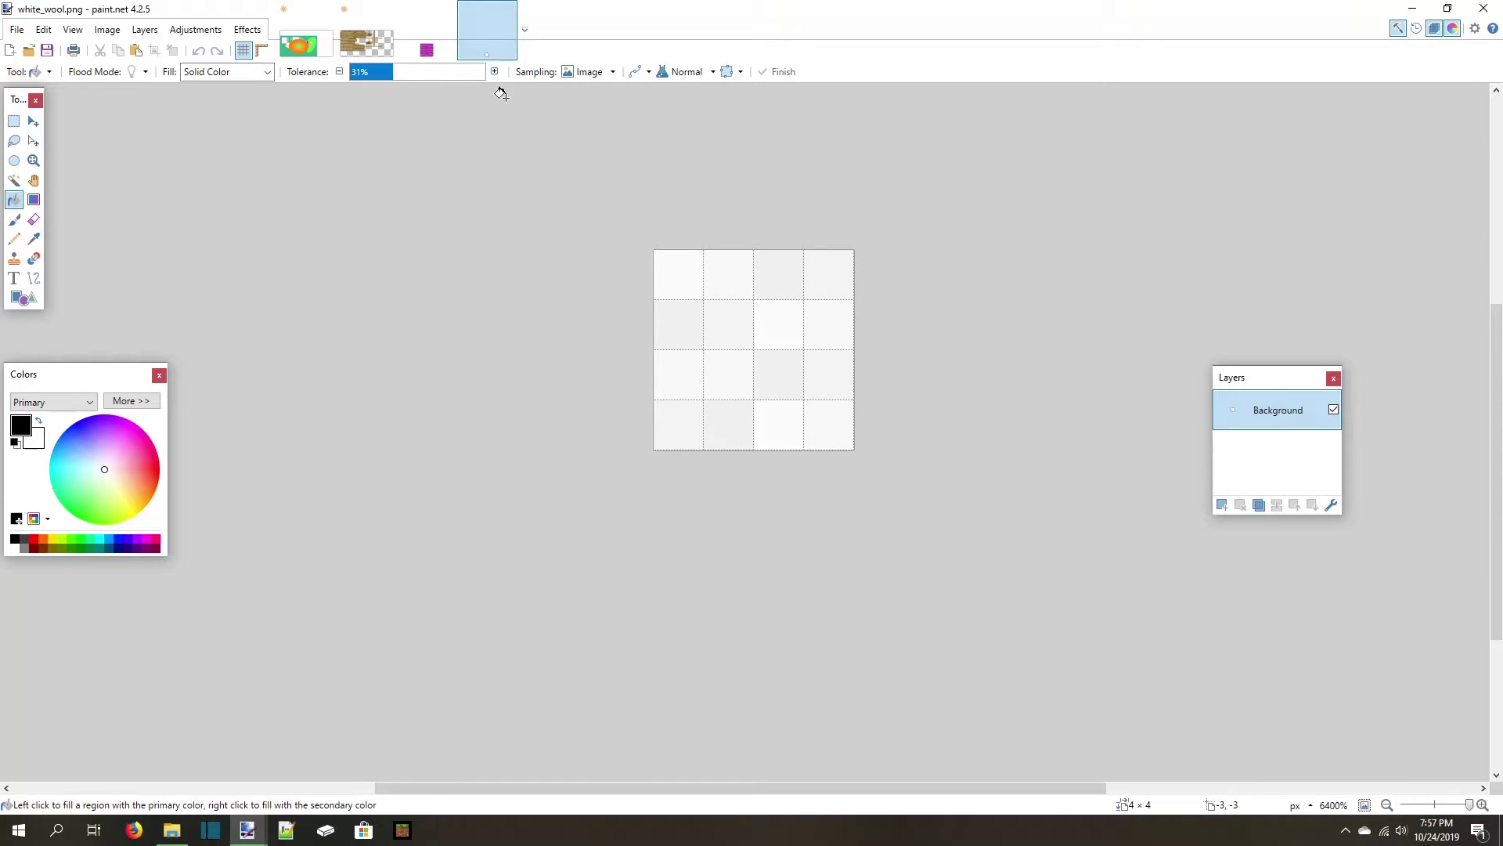
left_click(440, 44)
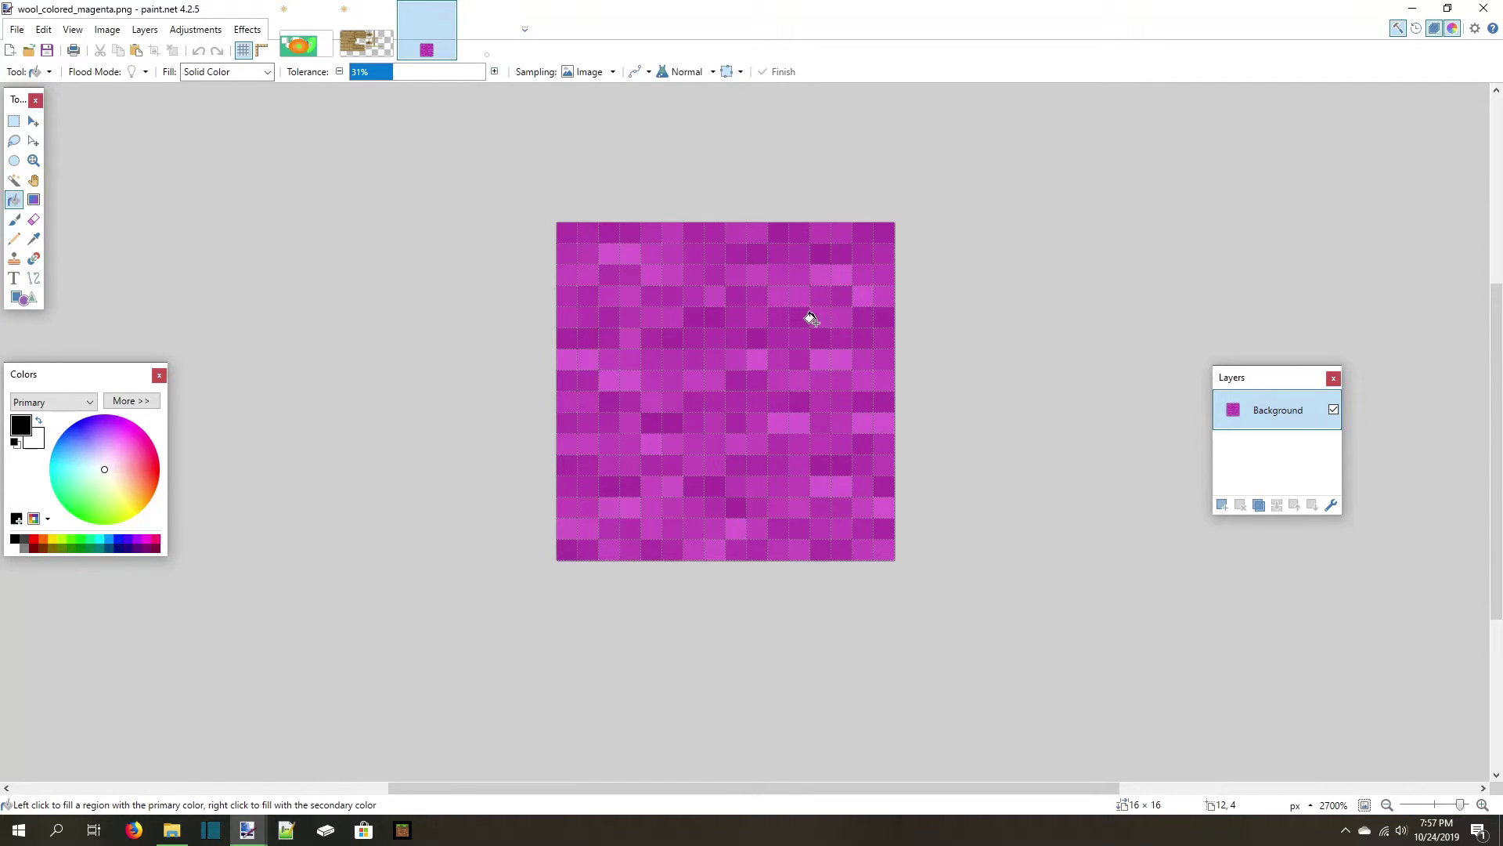
left_click(489, 37)
left_click(427, 36)
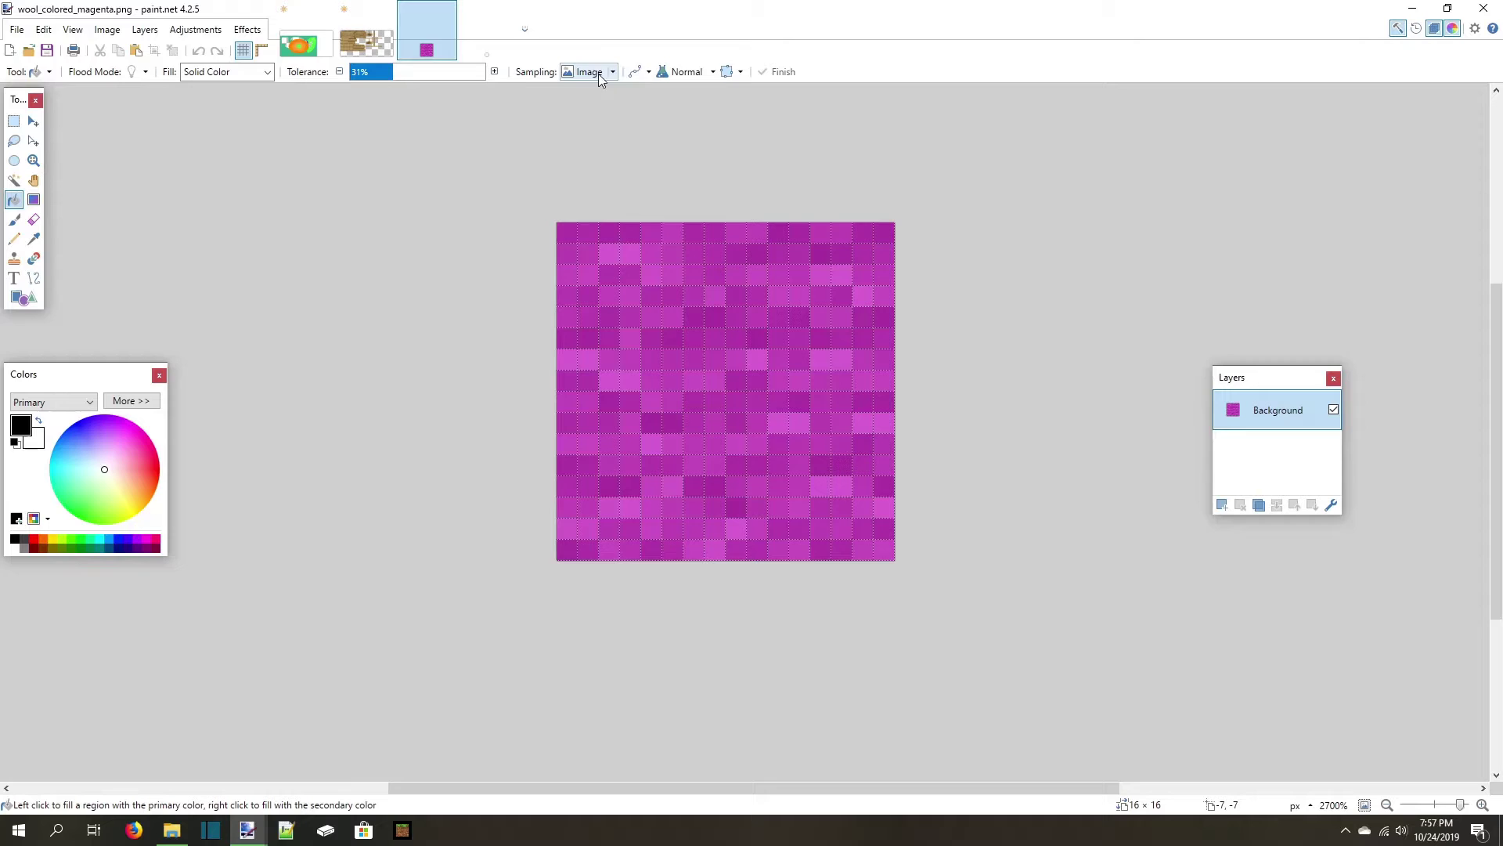
Set fills to no antialiasing, 0% tolerance and Global mode, then pick magenta as primary colour.
left_click(635, 71)
left_click_drag(473, 74, 225, 94)
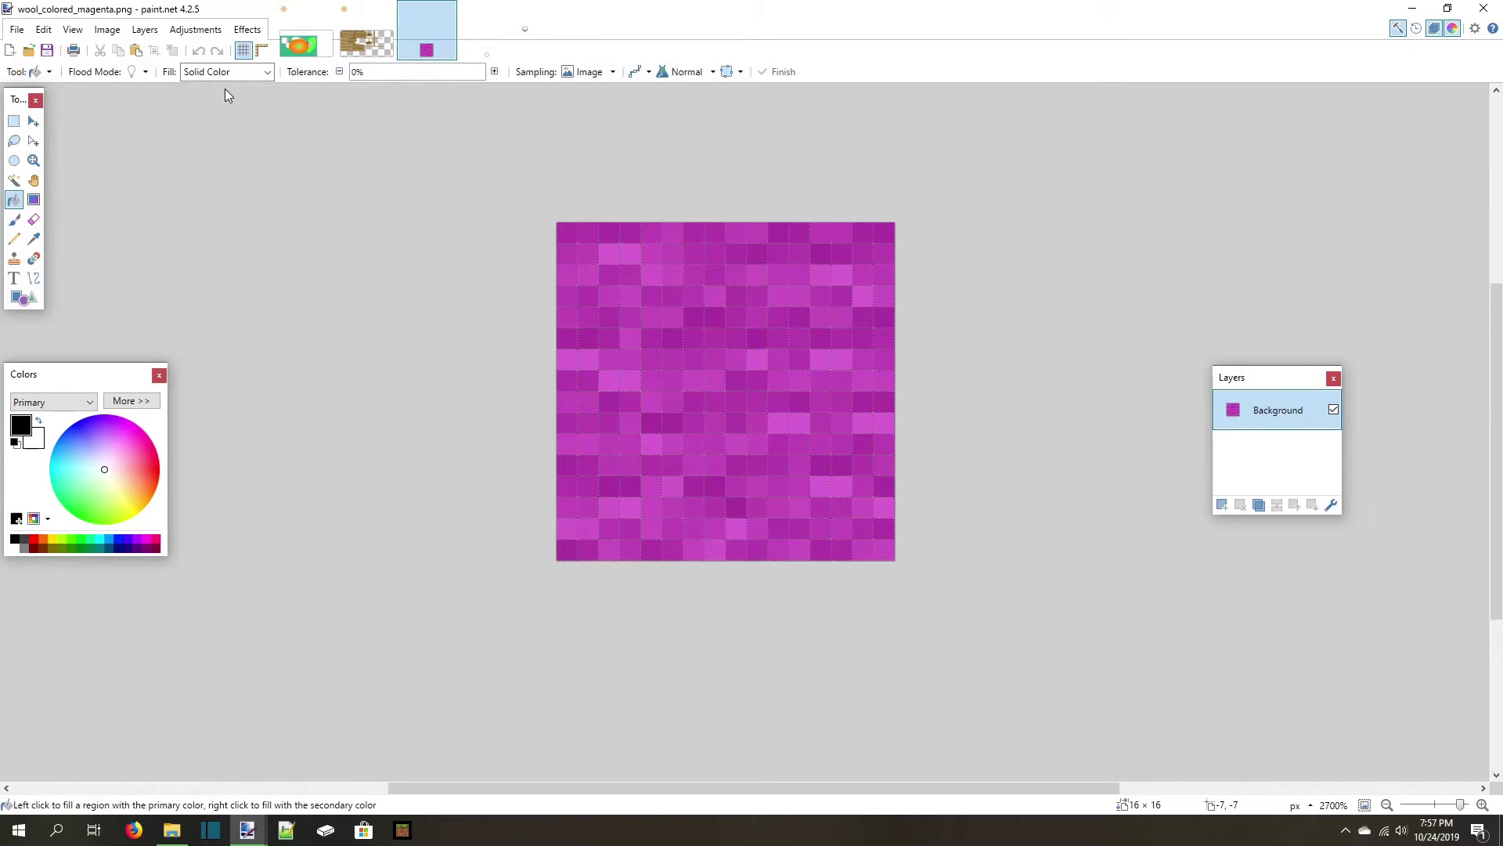
left_click(131, 72)
key("k")
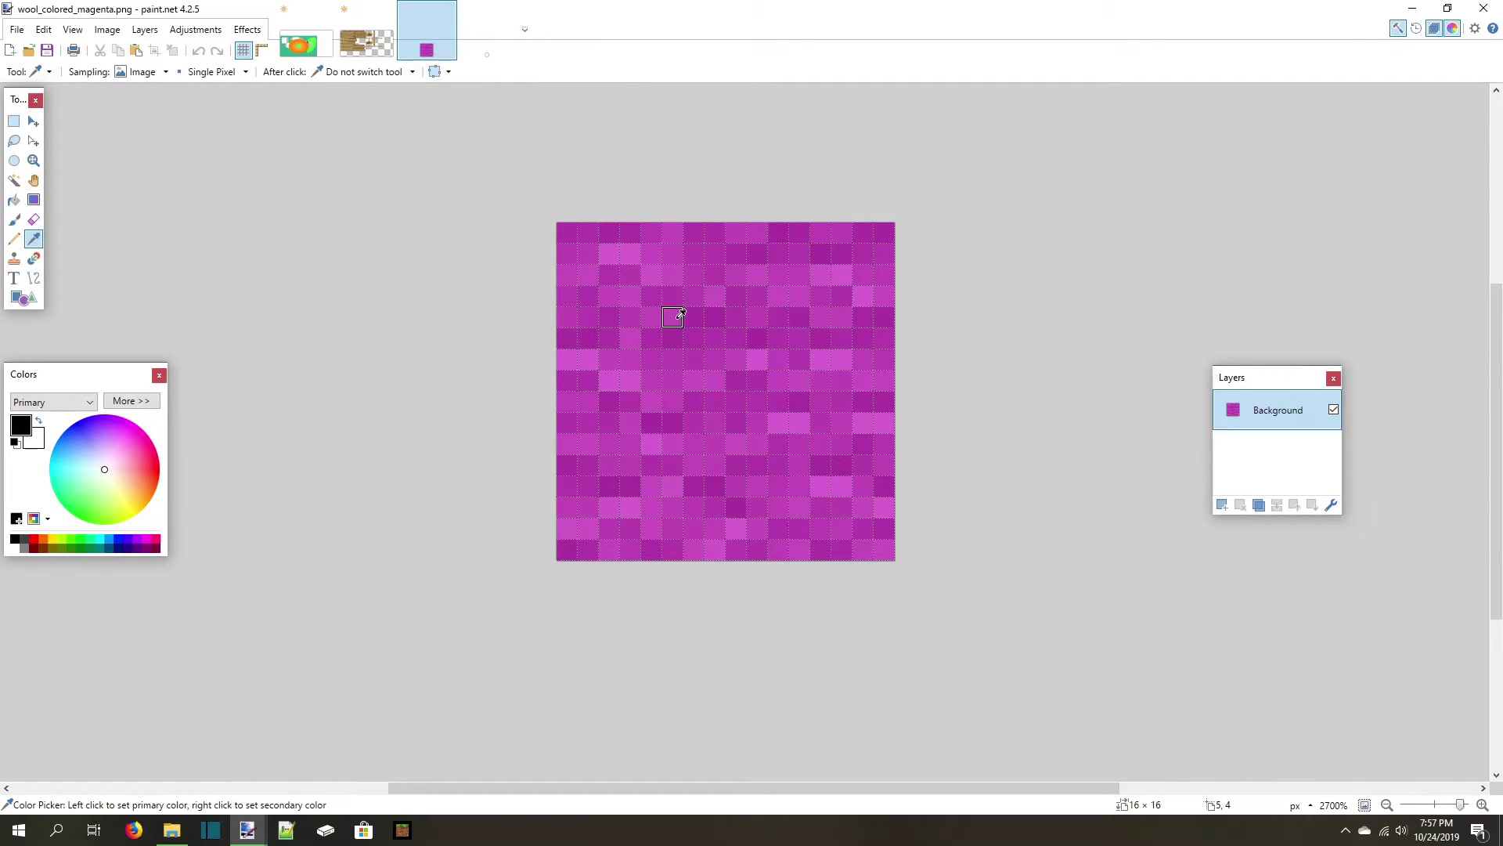
left_click(672, 296)
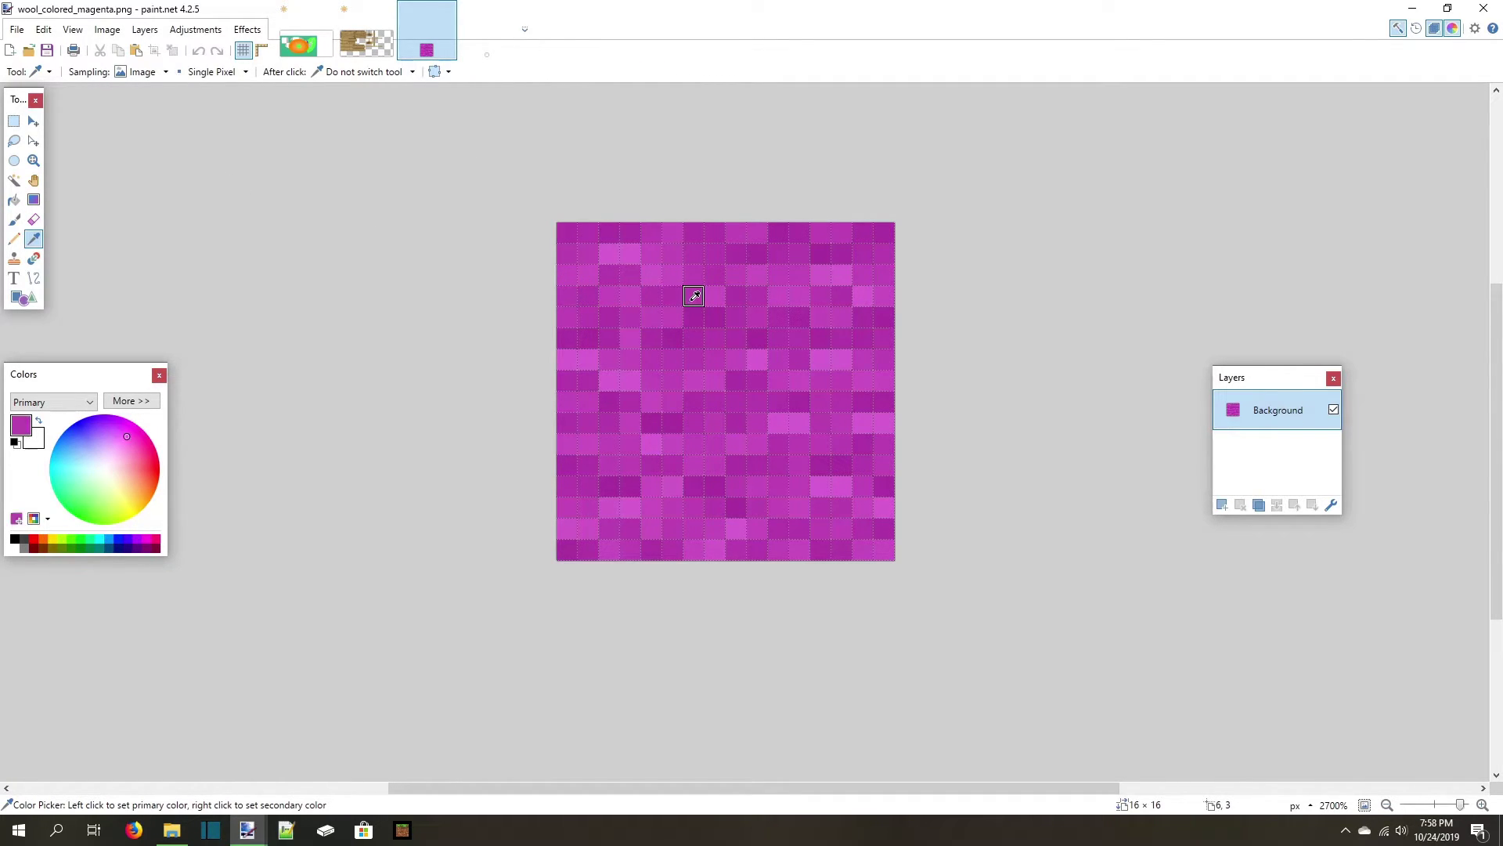
Flood-fill the first white cells of white_wool.png with the sampled magenta.
left_click(490, 42)
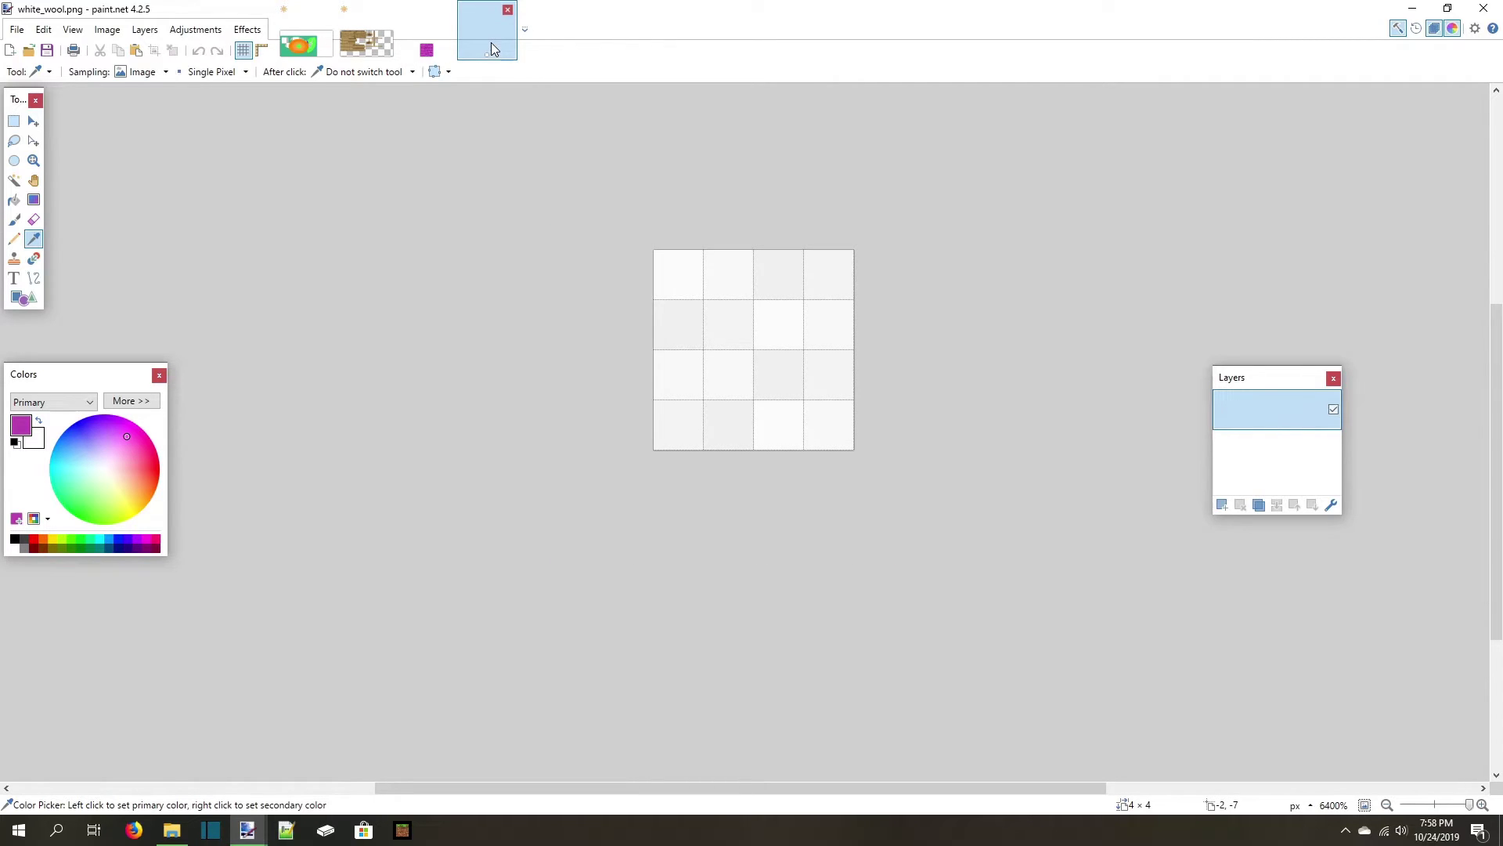
key("f")
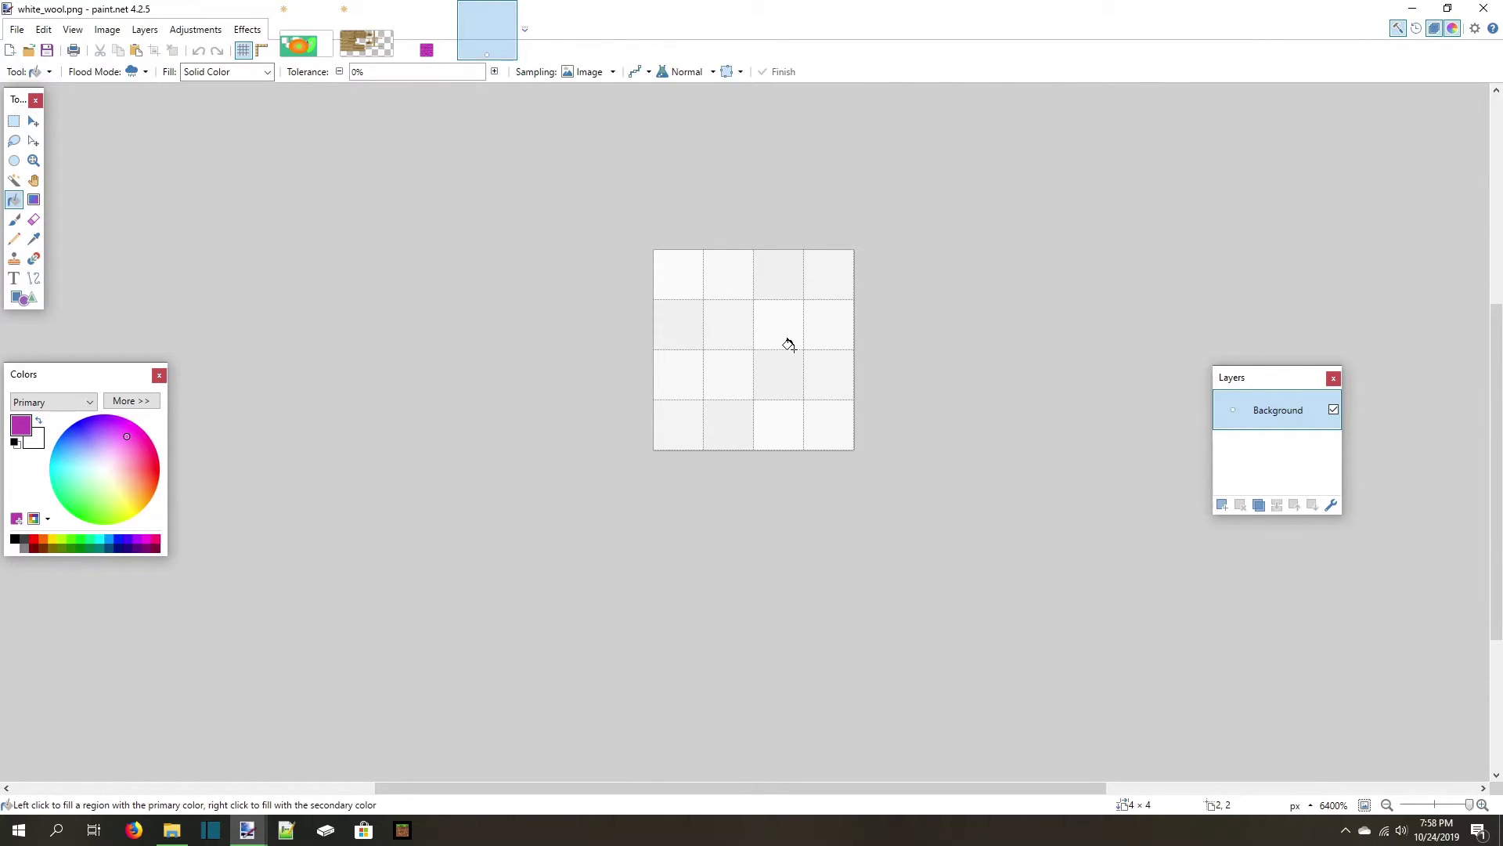
left_click(795, 325)
key("Return")
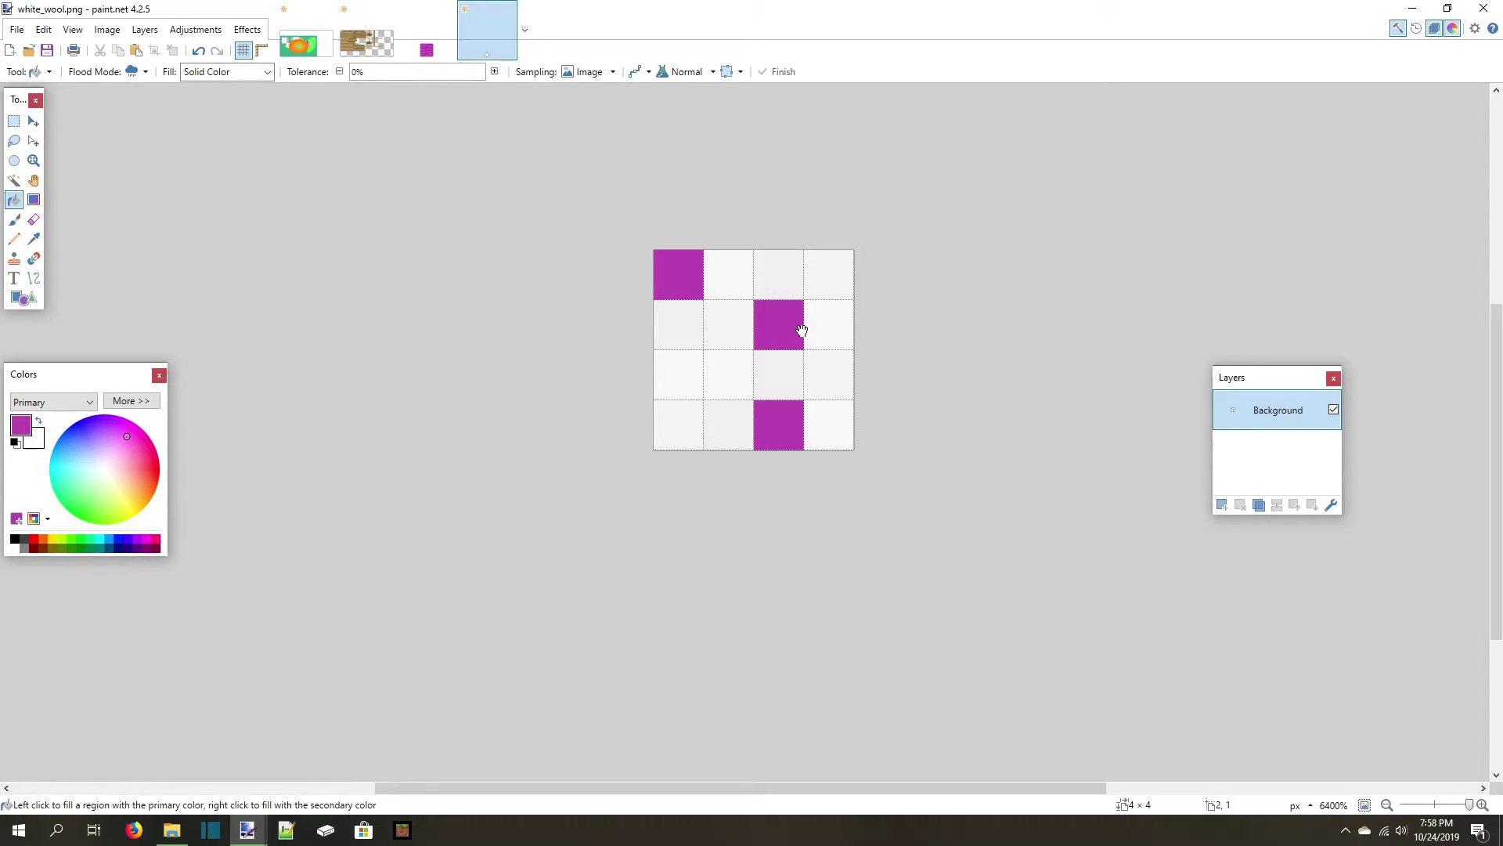
Fill more white cells, nudging the RGB sliders between fills for slightly different magenta shades.
left_click(131, 401)
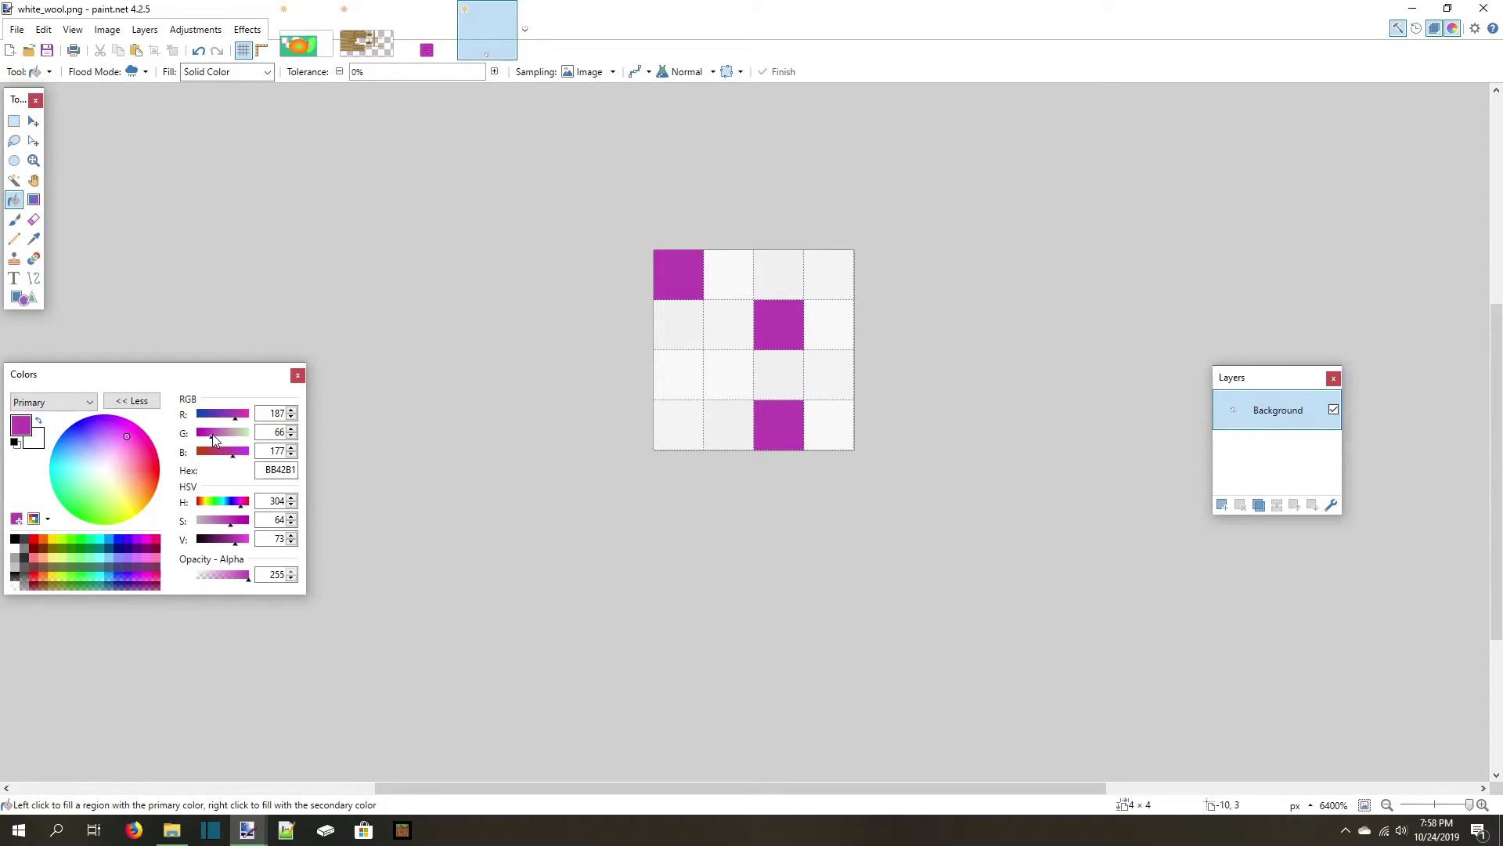
left_click_drag(213, 435, 208, 434)
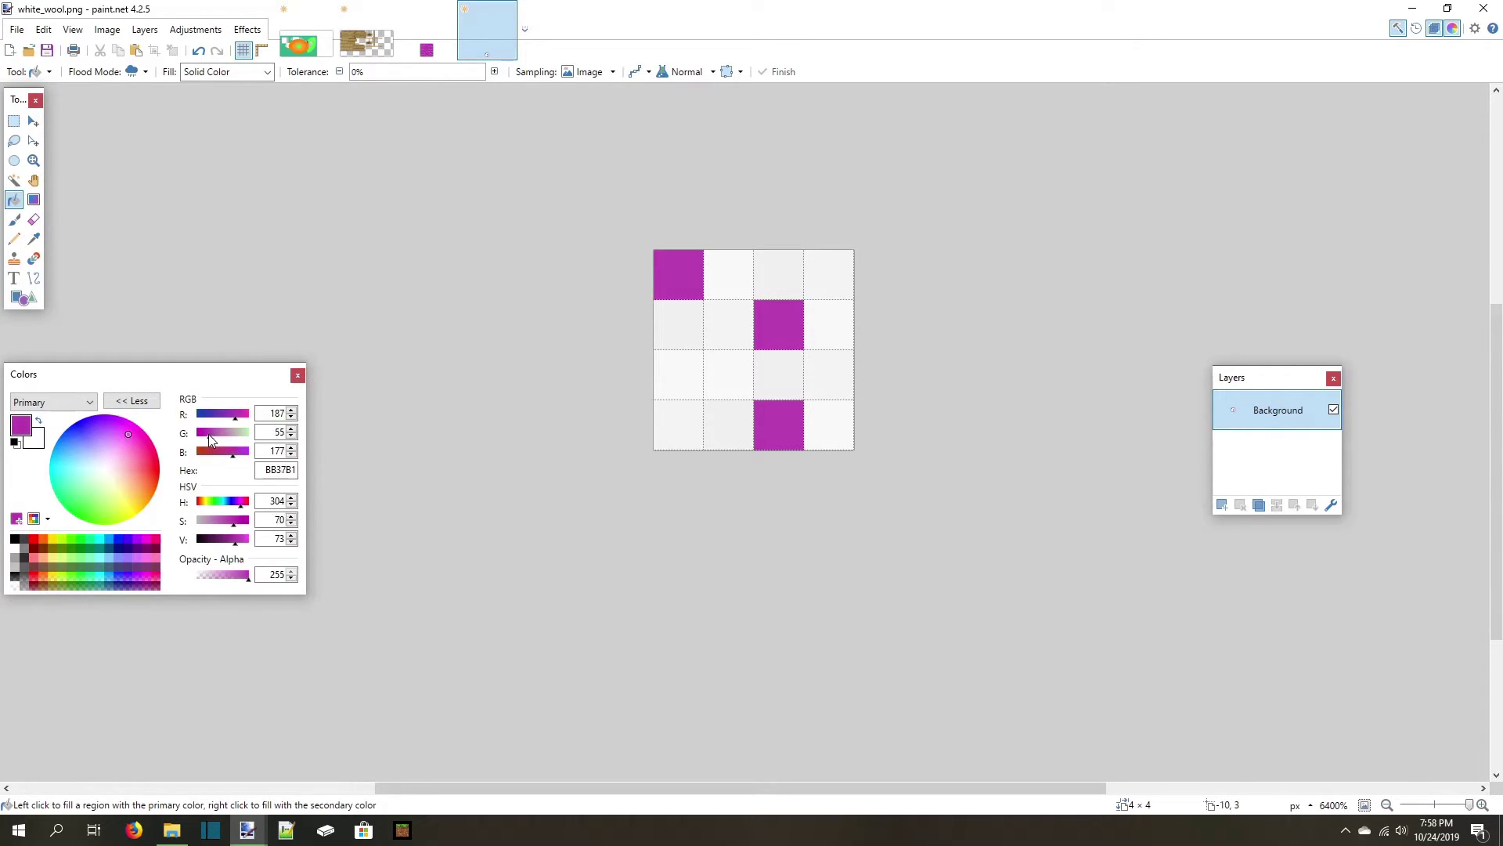
left_click(814, 329)
key("Return")
left_click(775, 376)
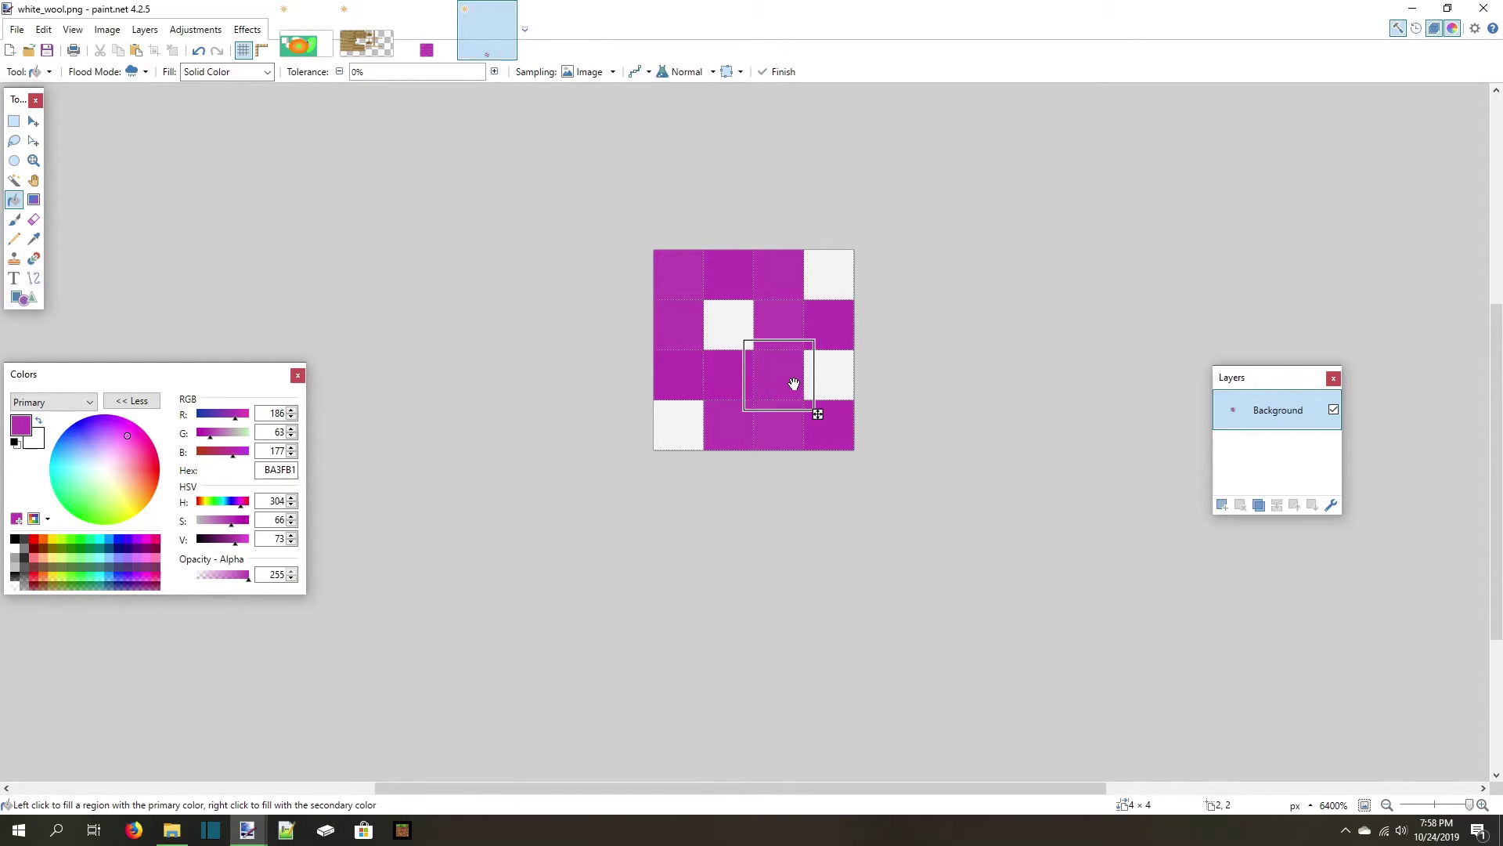
key("Return")
left_click_drag(232, 530, 230, 530)
Fill the last white cells magenta and save the texture as magenta_wool.png.
left_click(819, 382)
key("Return")
key("ctrl+shift+s")
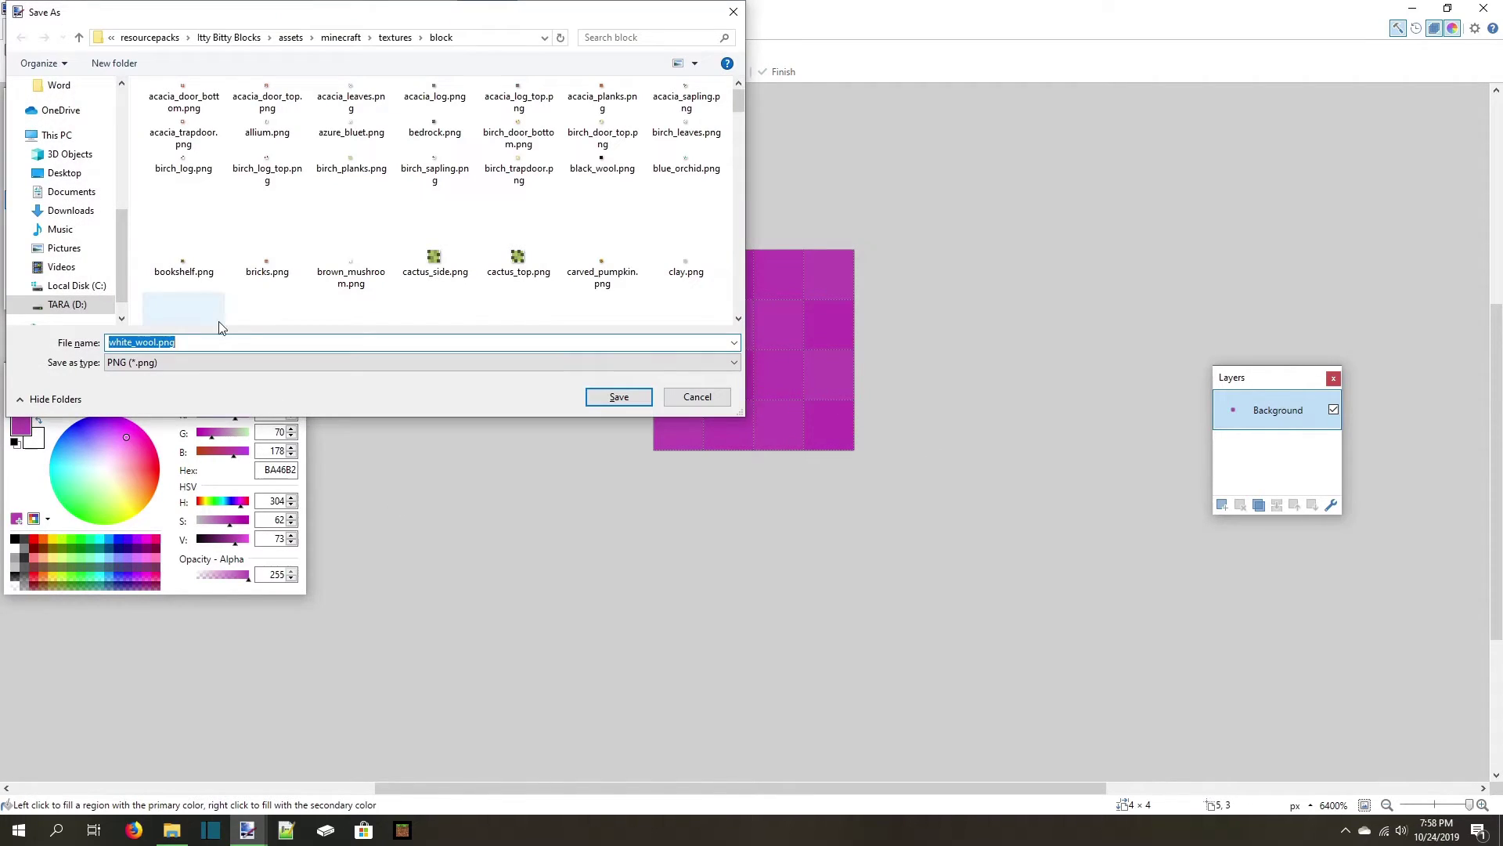
type("magenta_wool")
key("Return")
key("Return")
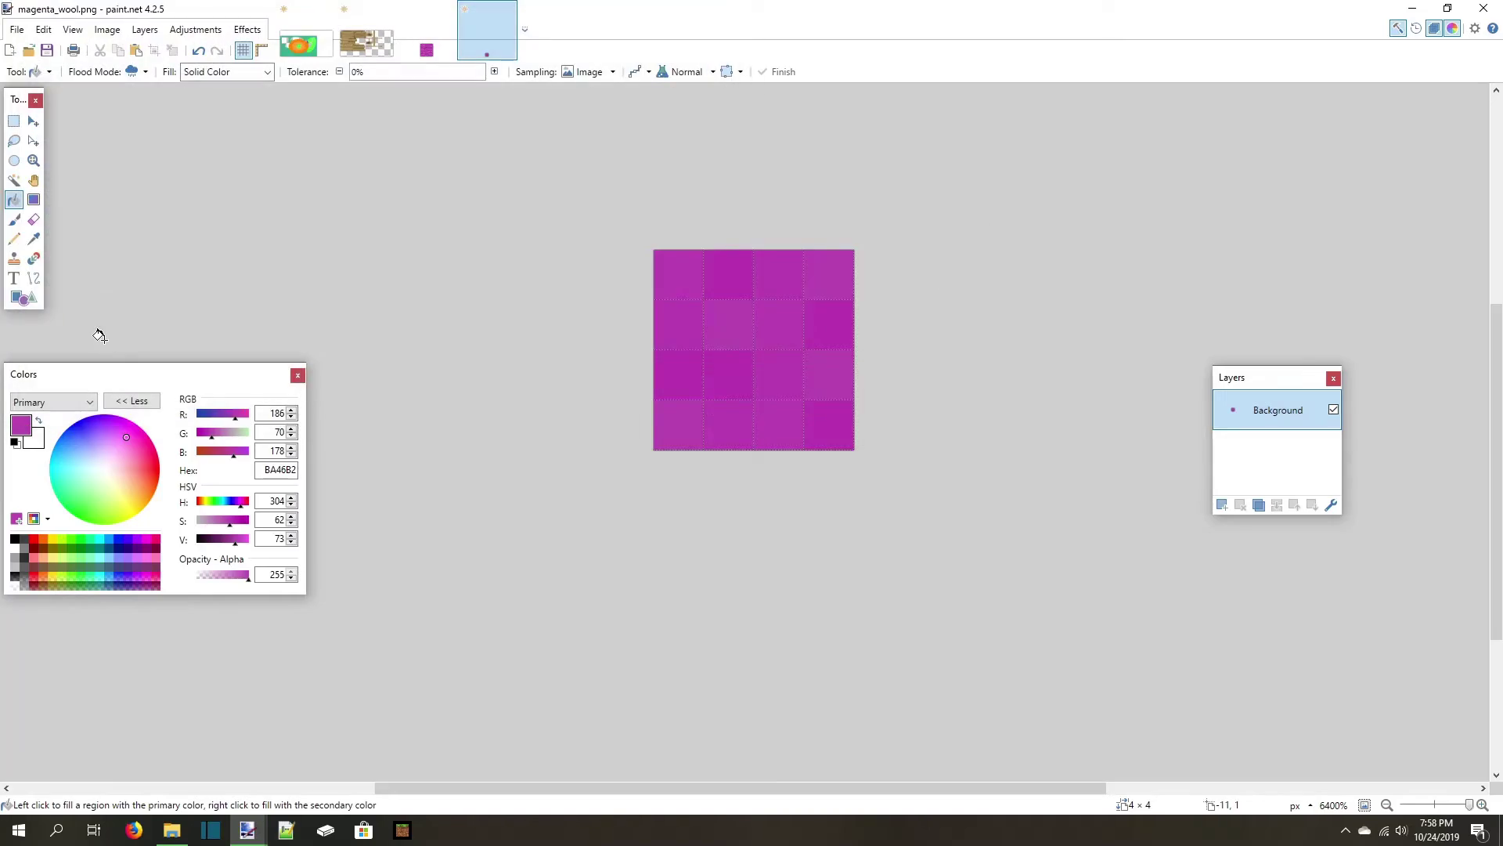